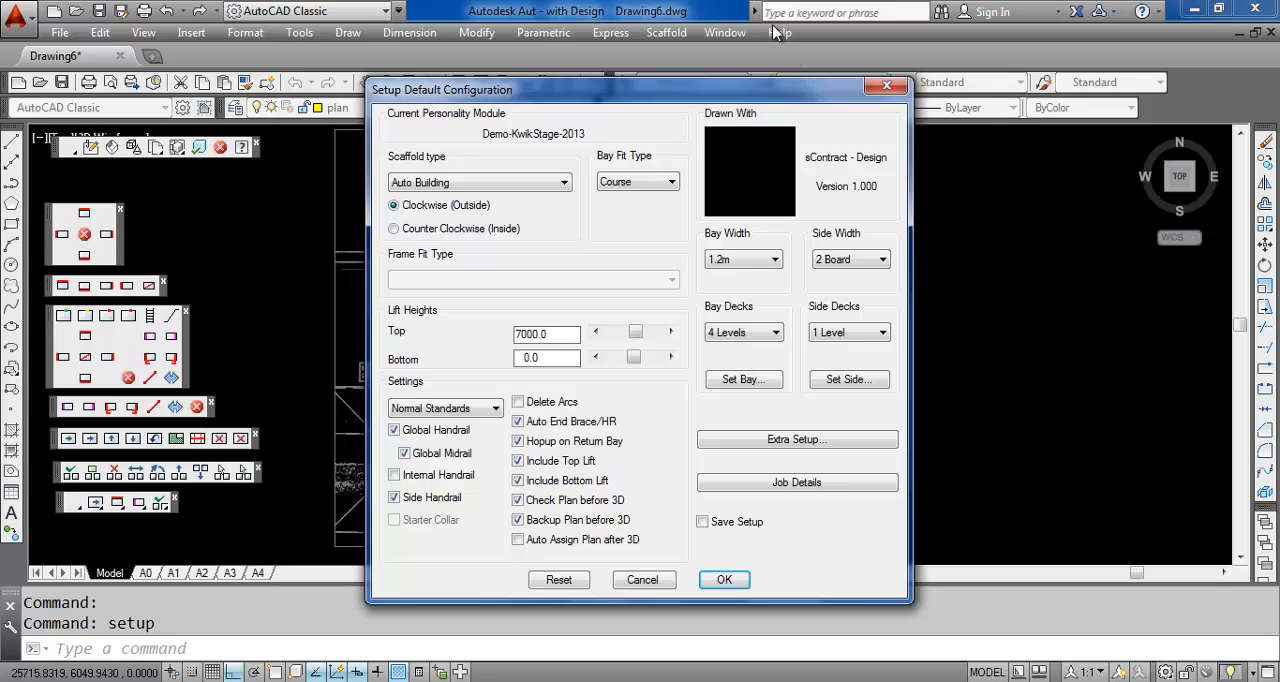
Set the bay decks to Every Level and keep 2 Board as the side width in the default configuration
click(671, 182)
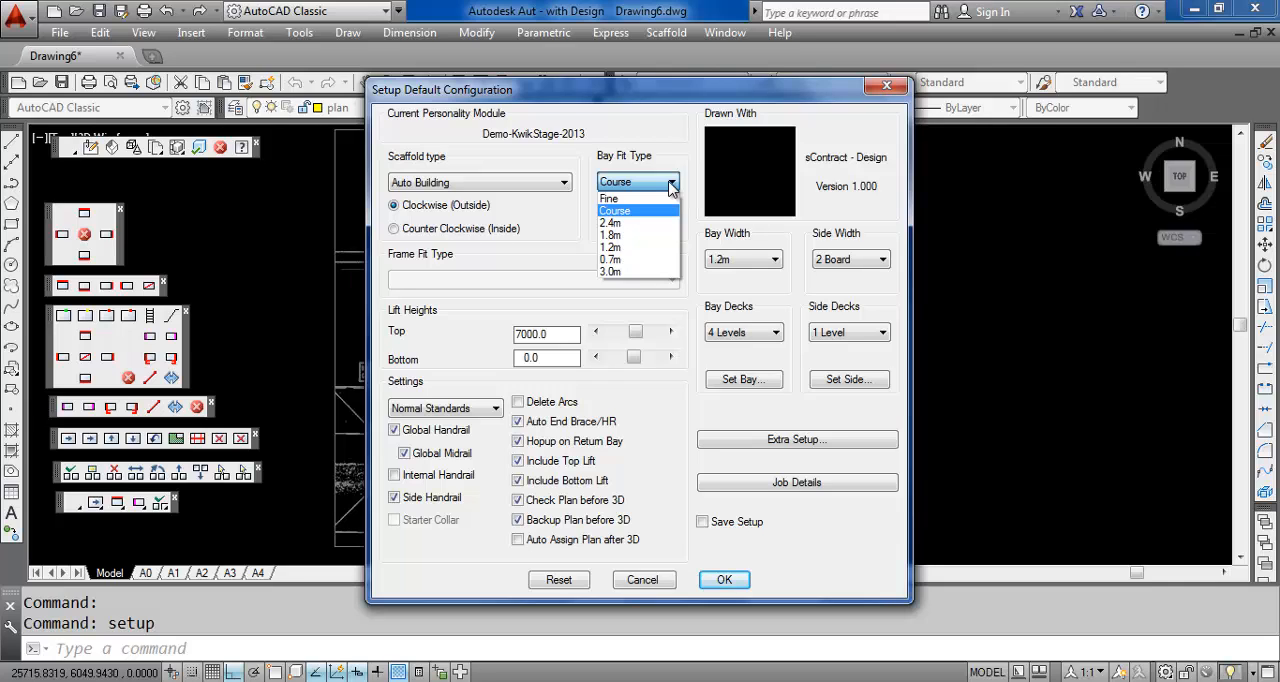
click(671, 184)
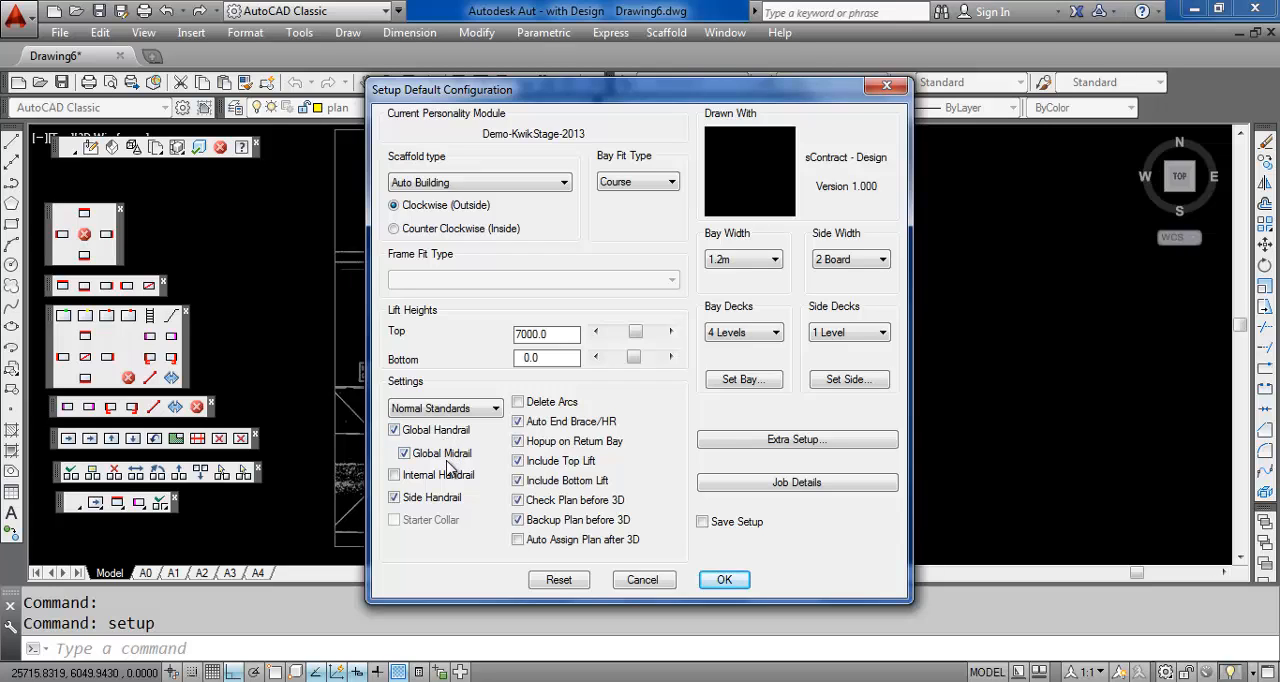
click(778, 334)
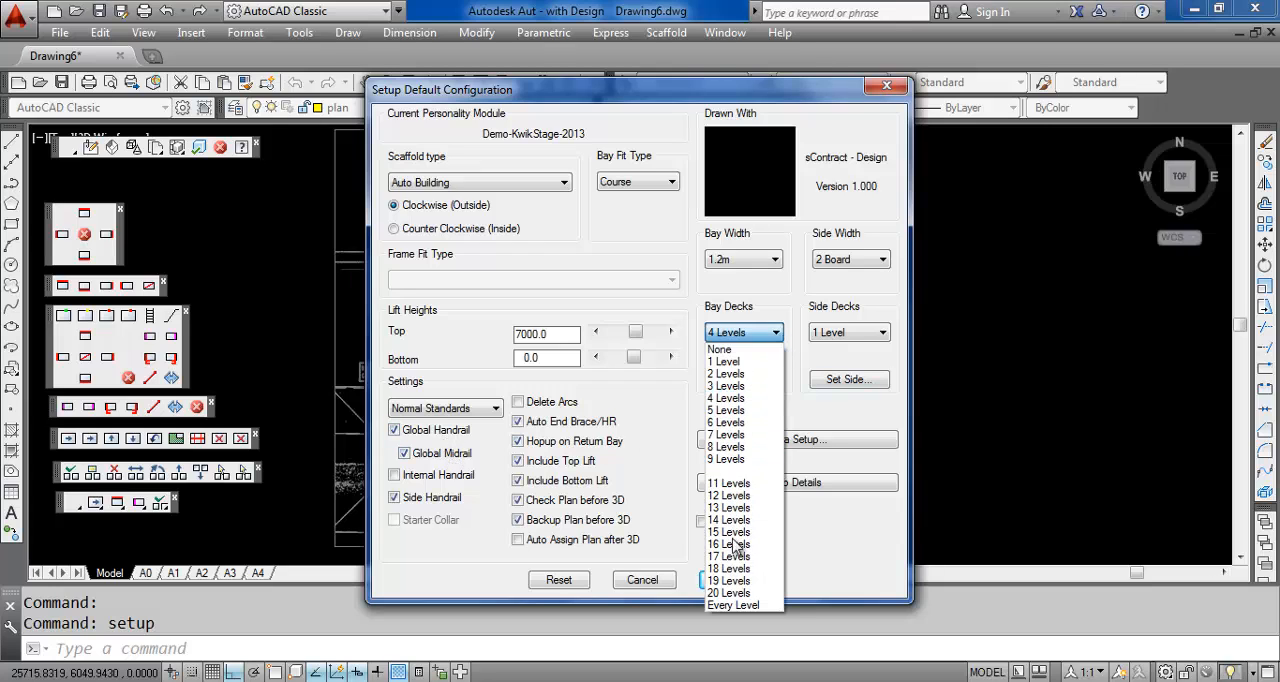
click(743, 606)
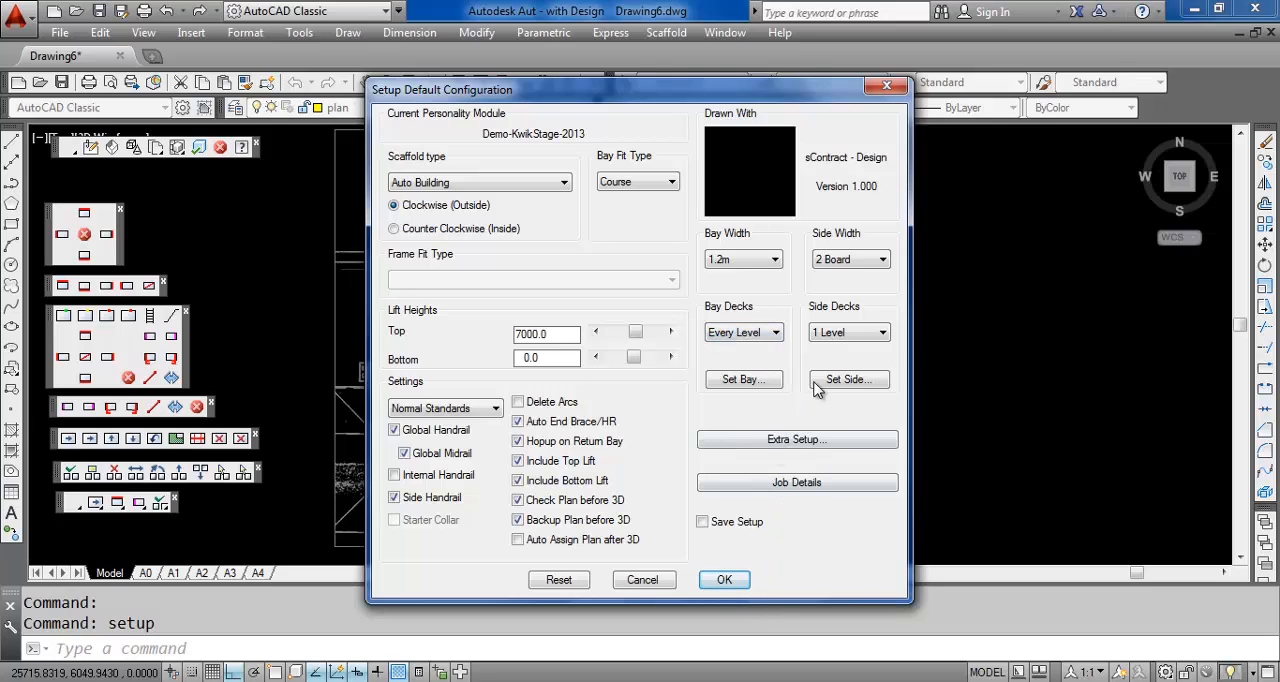
click(850, 260)
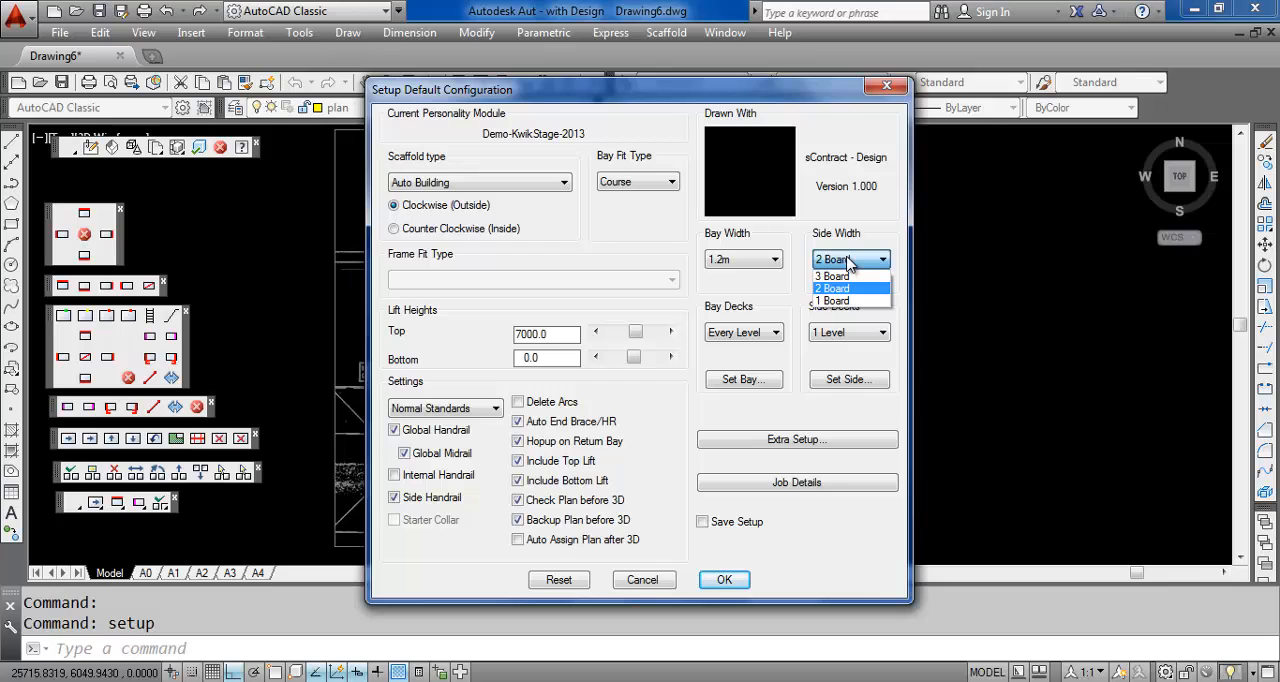
click(840, 288)
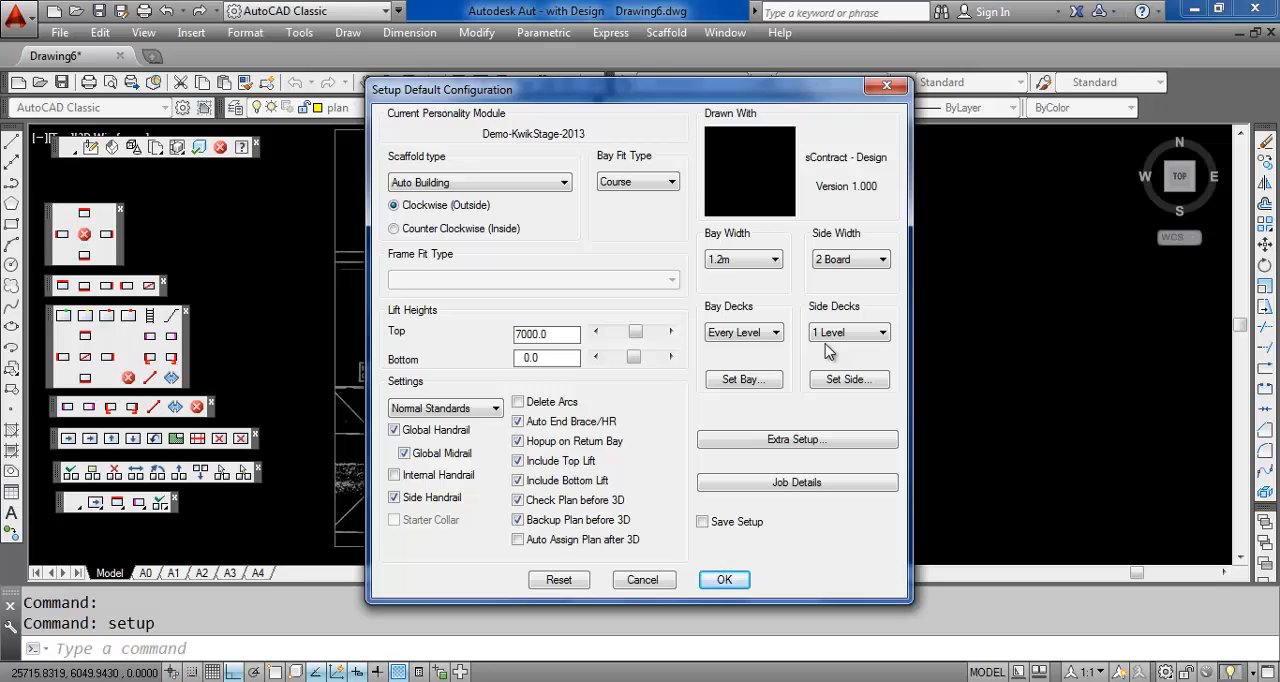
Check the top handrail height options in the extra setup and keep Steel as the deck type
click(808, 441)
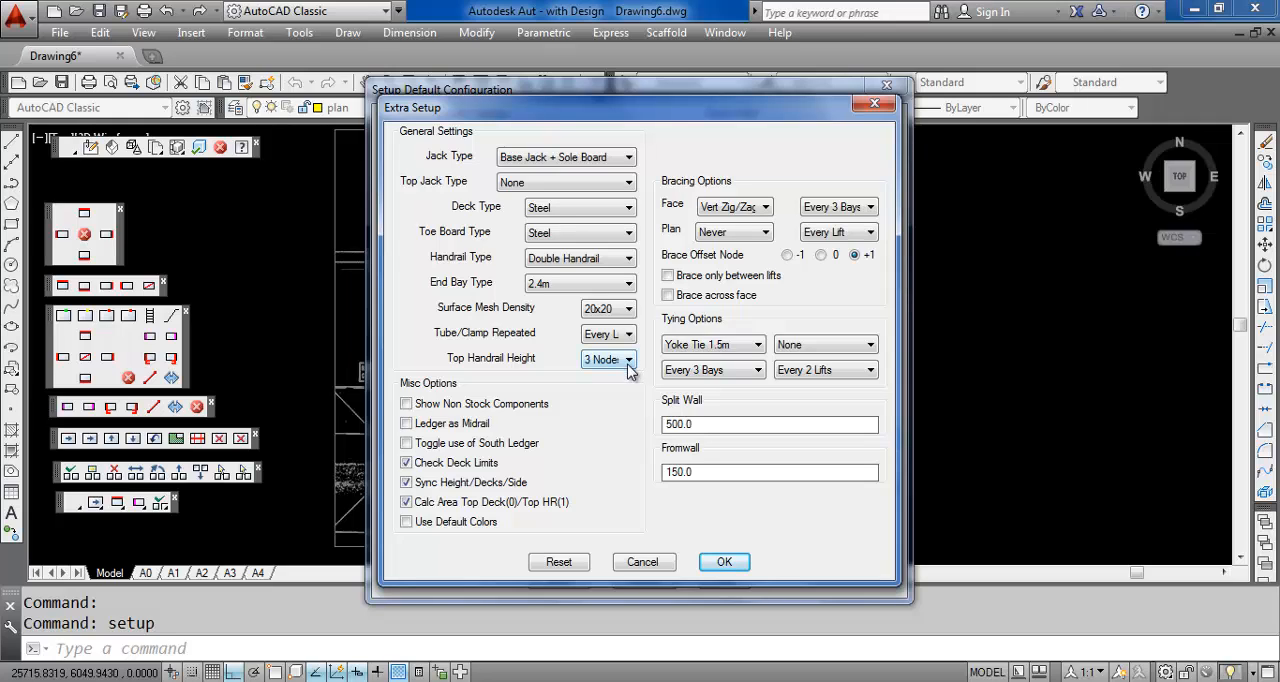
click(629, 360)
click(629, 362)
click(607, 216)
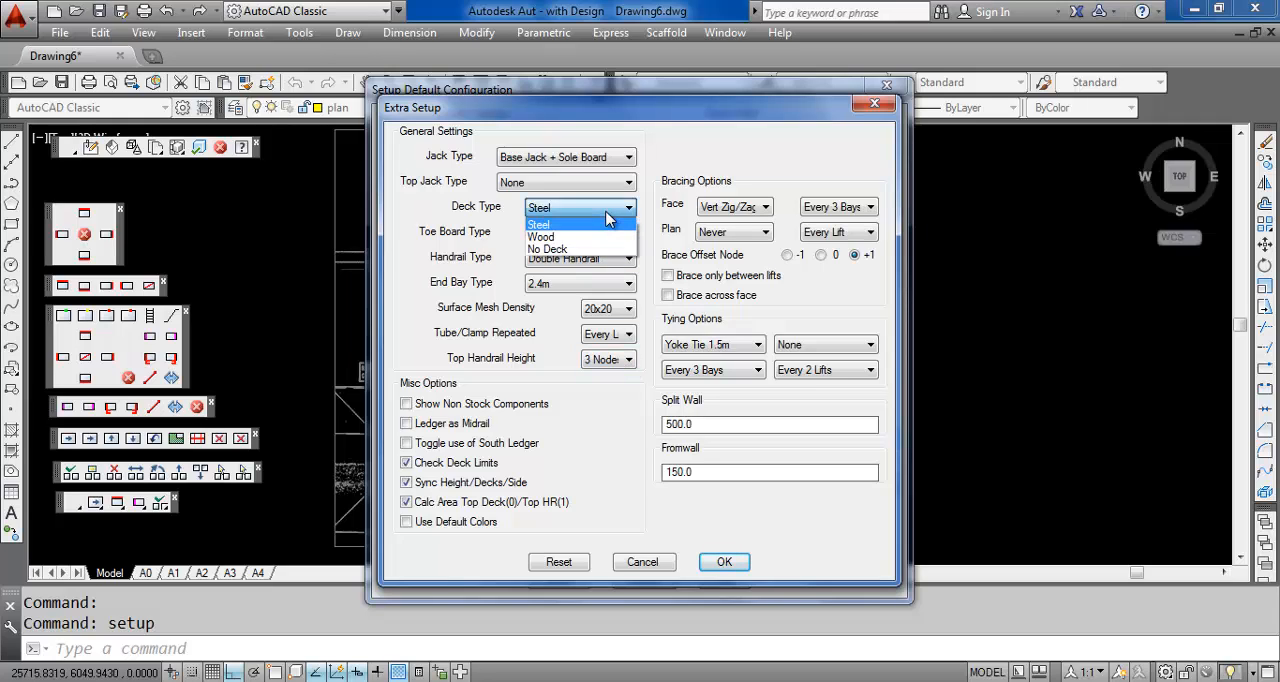
click(607, 216)
click(607, 216)
click(608, 224)
click(724, 562)
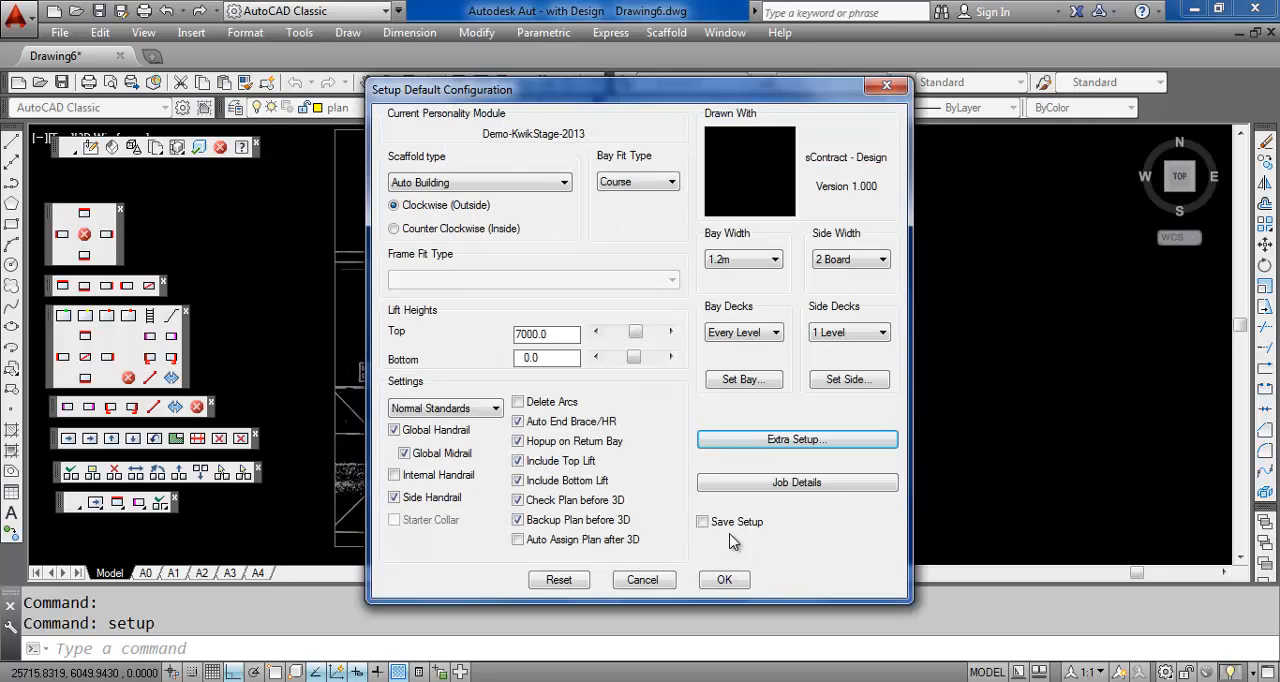
Check the bay width and side width options, then accept the default scaffold configuration
click(775, 260)
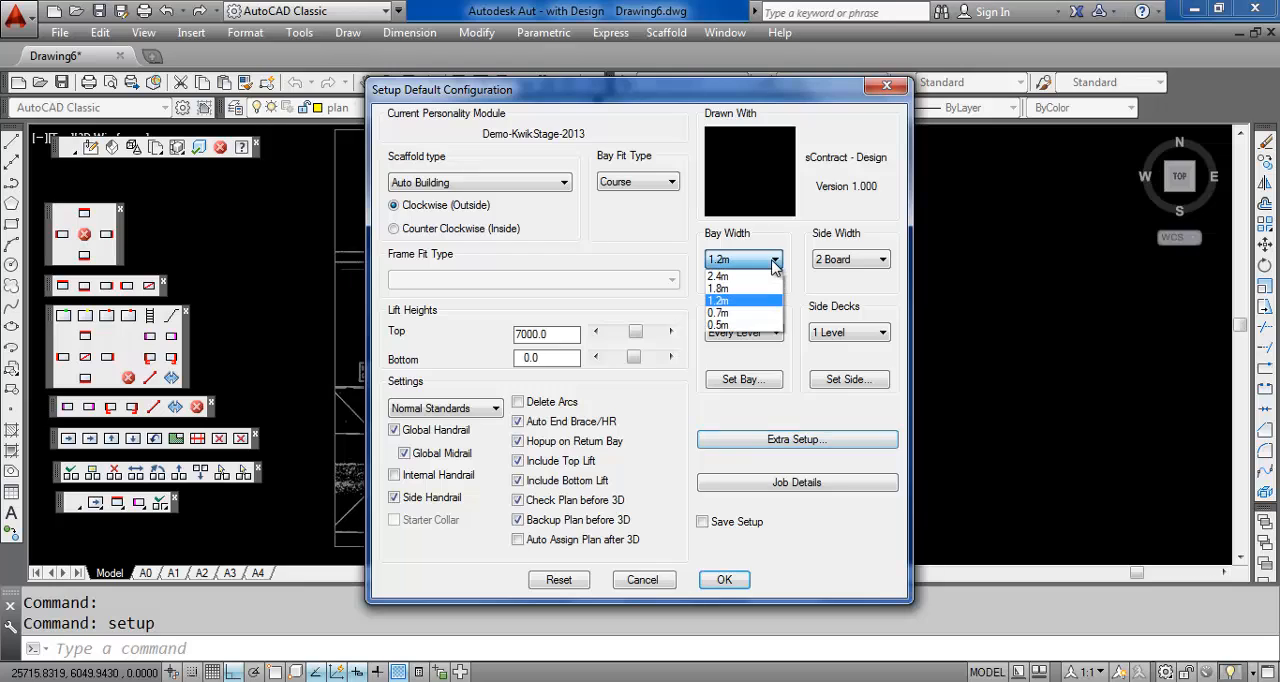
click(824, 261)
click(880, 262)
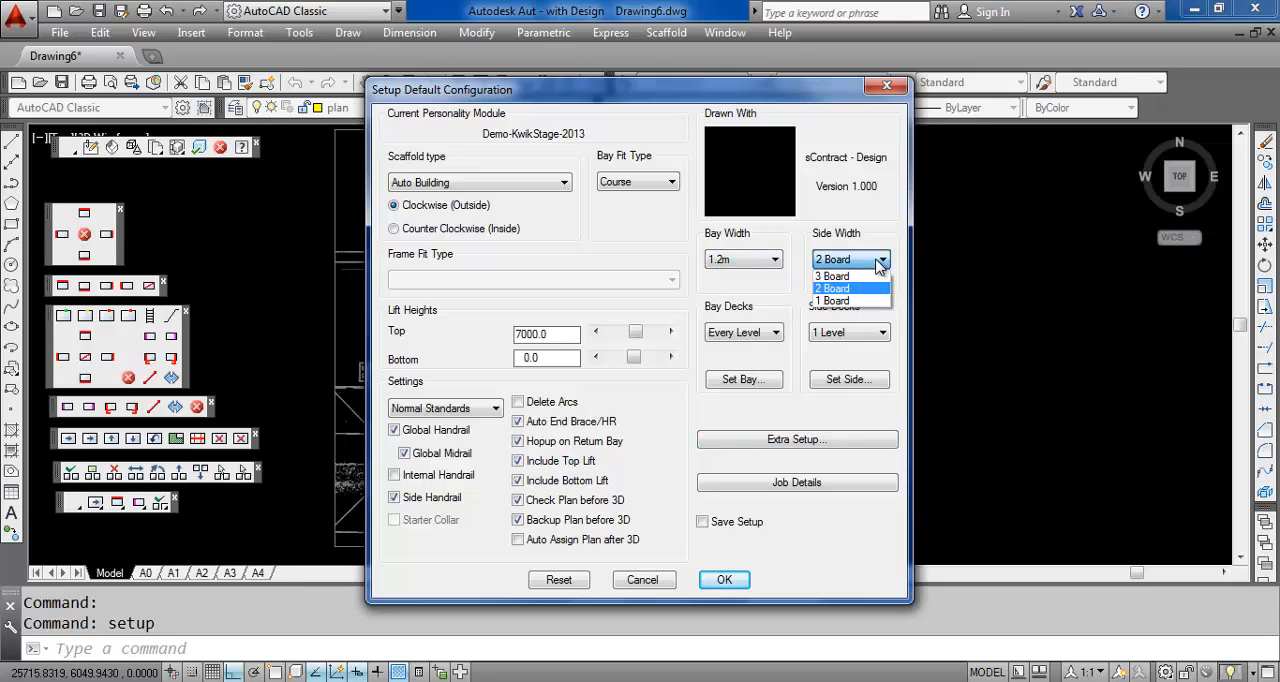
click(880, 262)
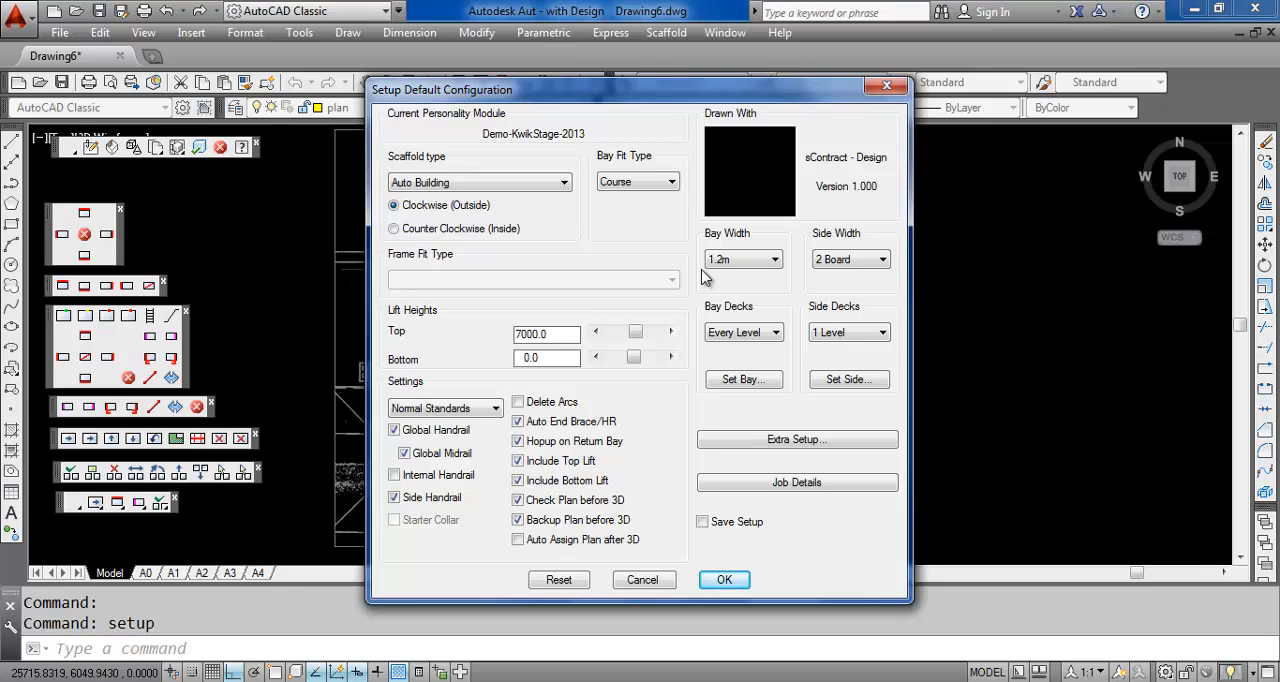
click(725, 581)
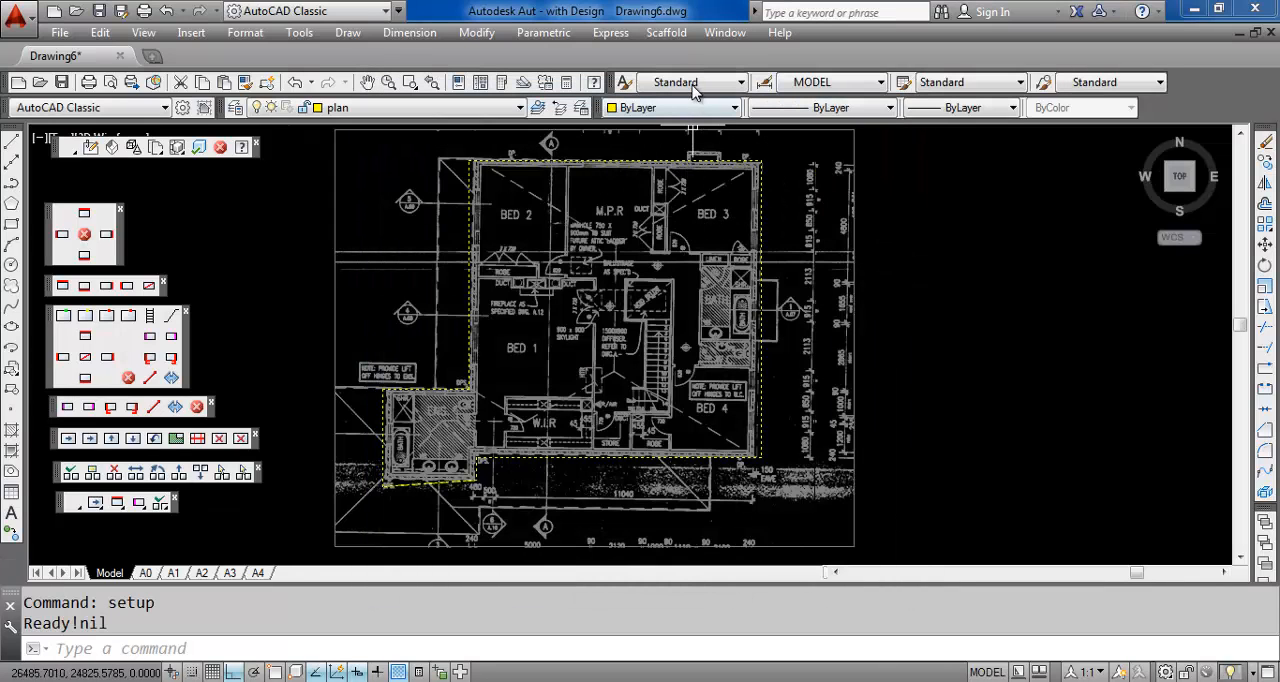
Build the scaffold plan around the drawn building perimeter
click(662, 34)
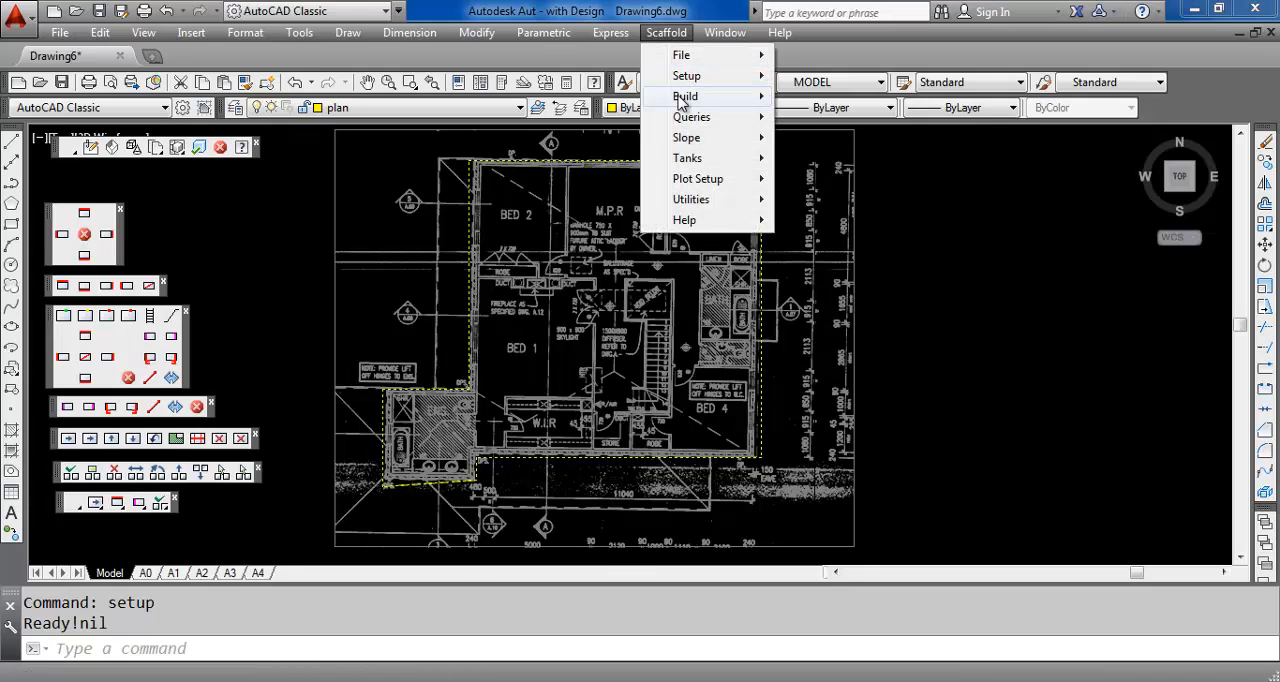
mouse_move(730, 100)
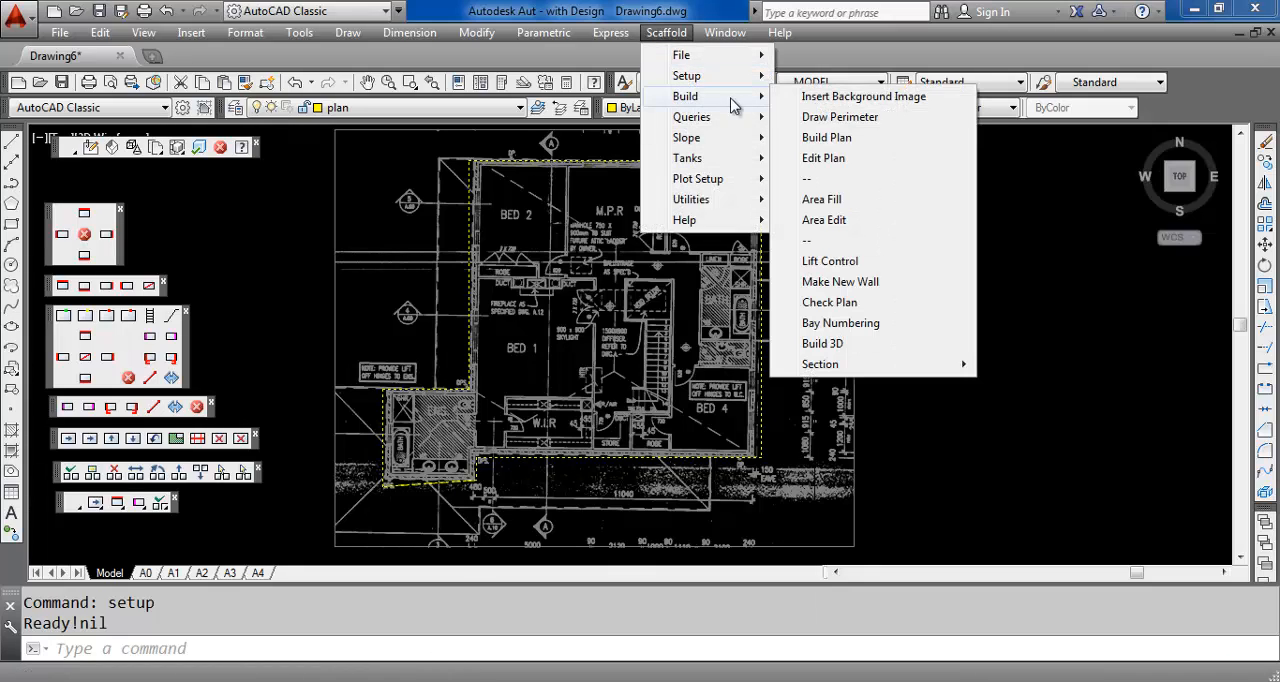
click(826, 138)
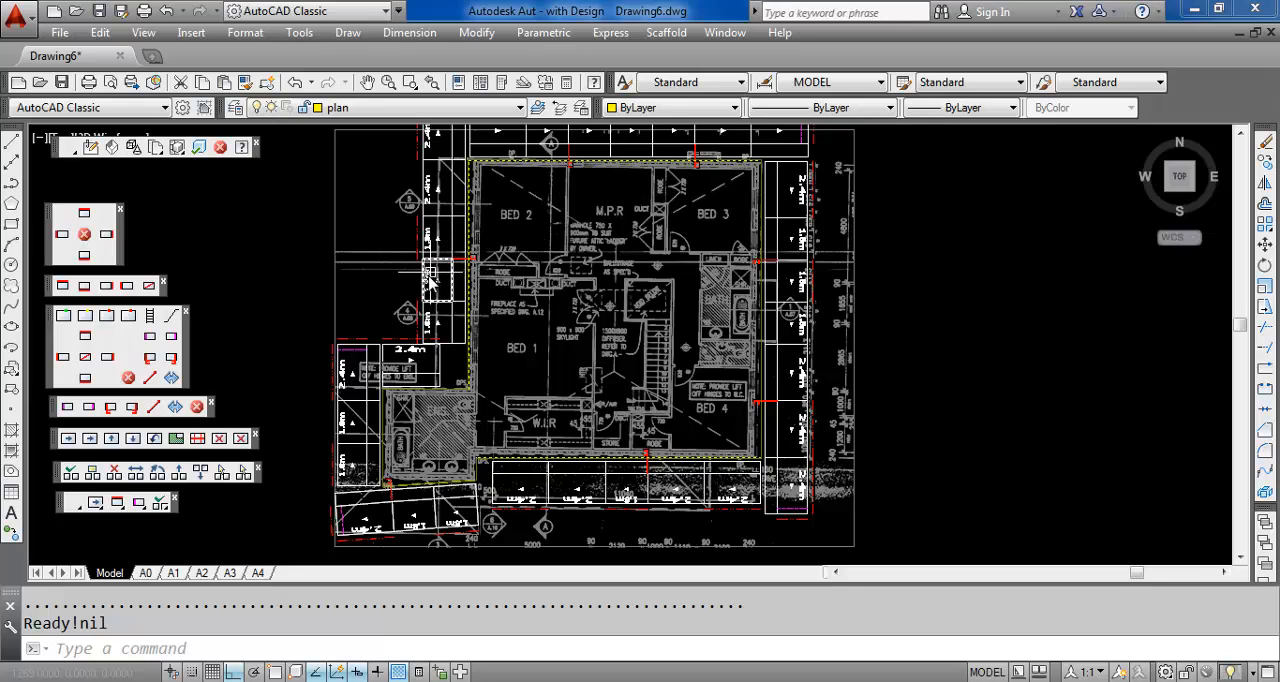
Replace the 2.4m bay above the ensuite with a 1.2m bay, choosing which side of the wall moves
scroll(419, 369, up, 2)
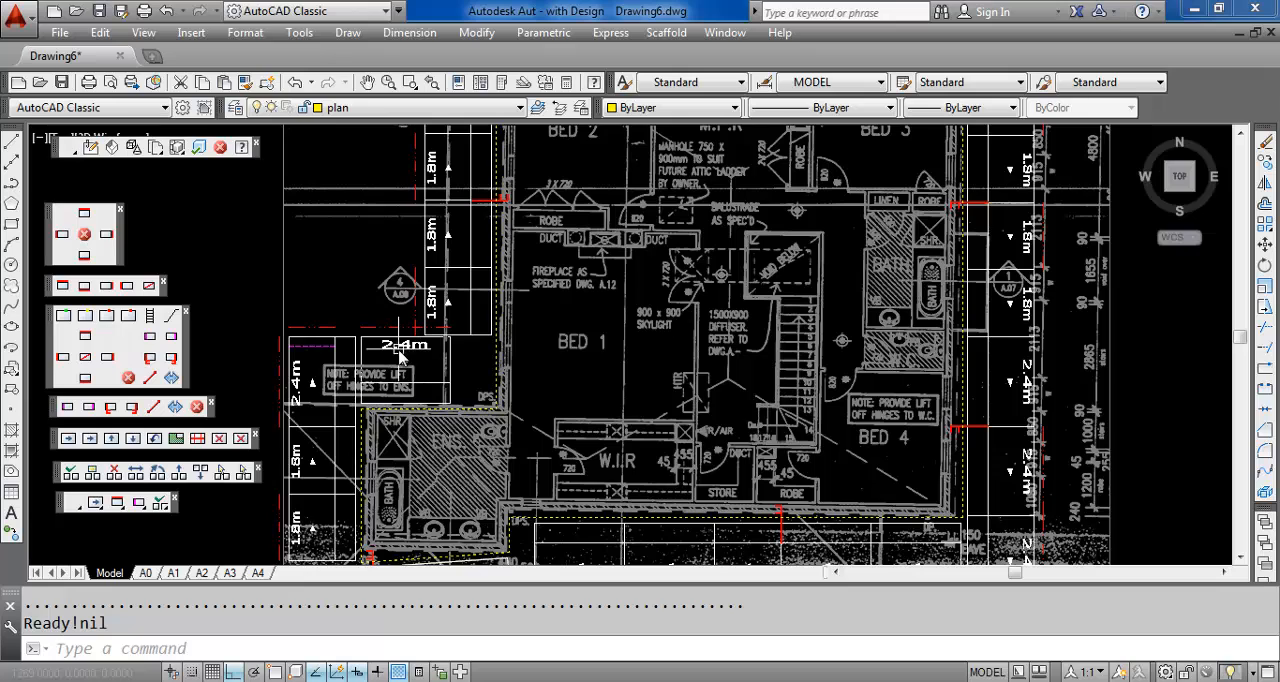
click(156, 441)
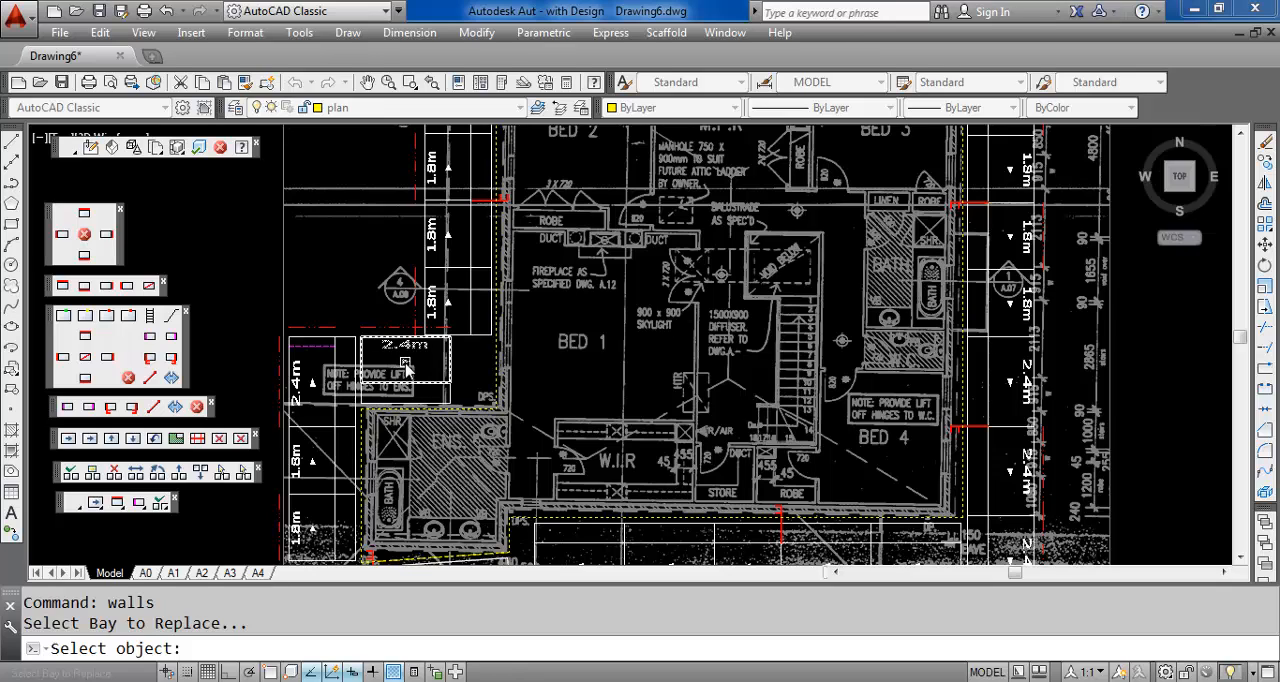
click(406, 370)
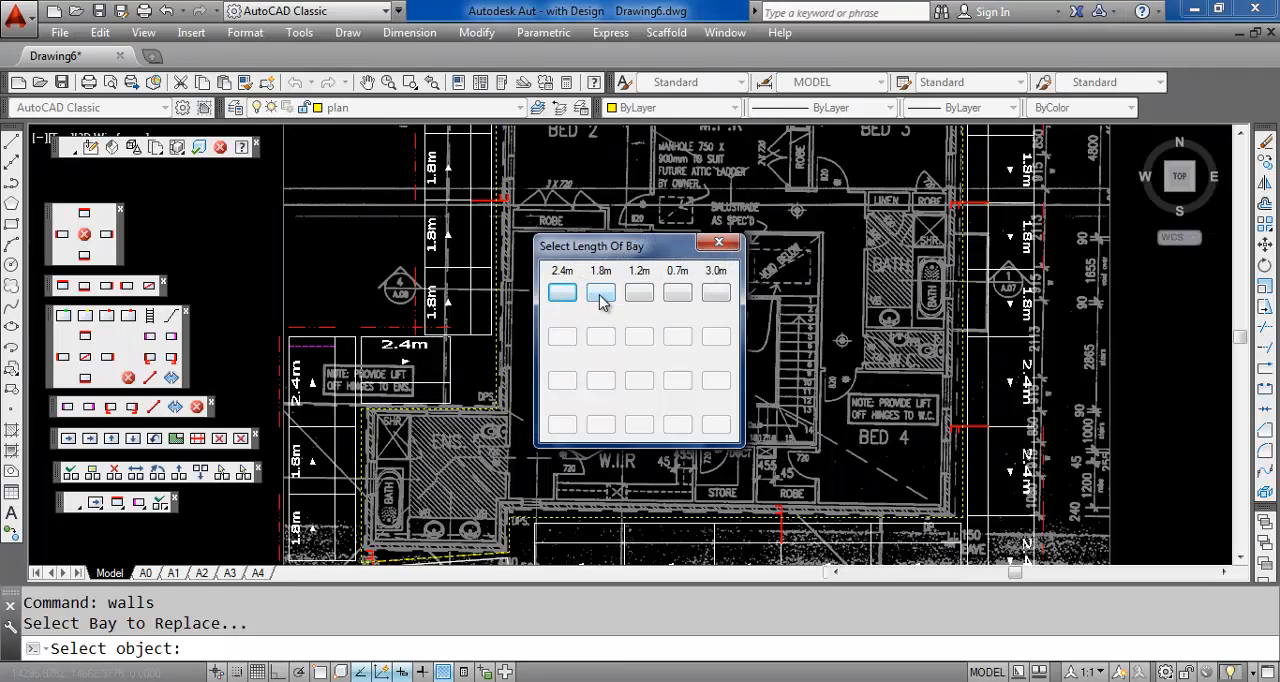
click(639, 293)
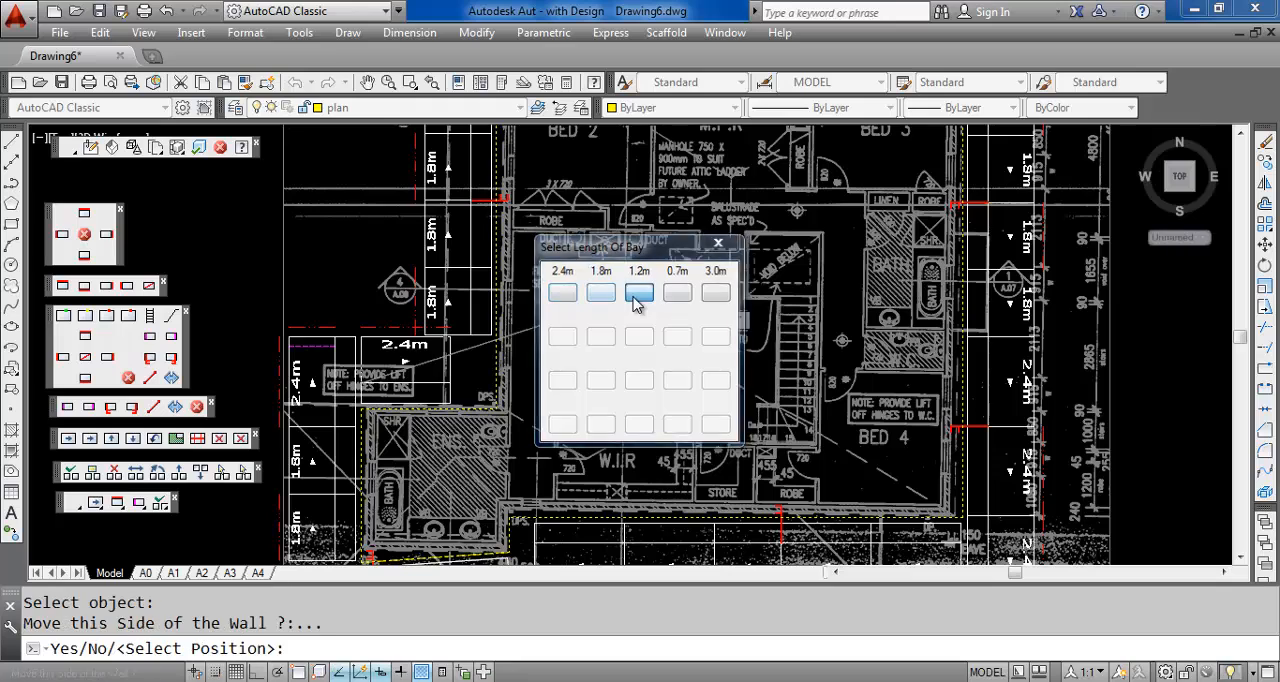
click(482, 380)
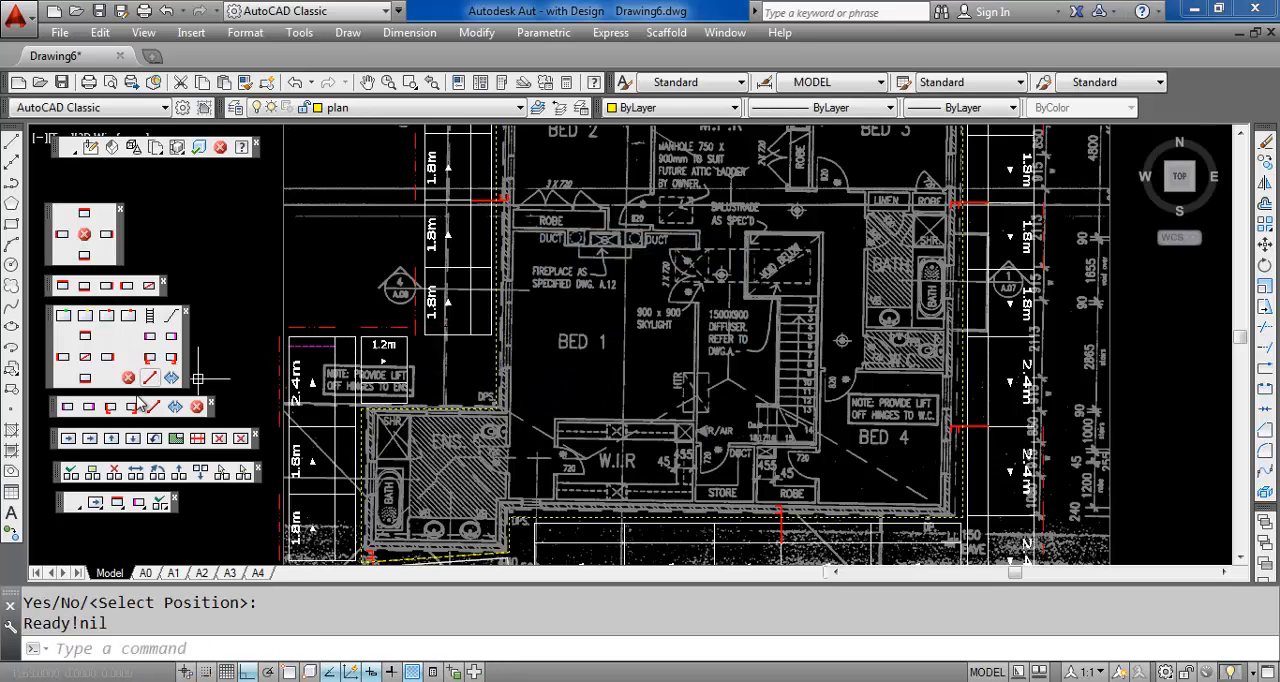
Add a 2.4m bay after the 1.2m bay above the ensuite, extending the wall toward Bed 1
click(88, 444)
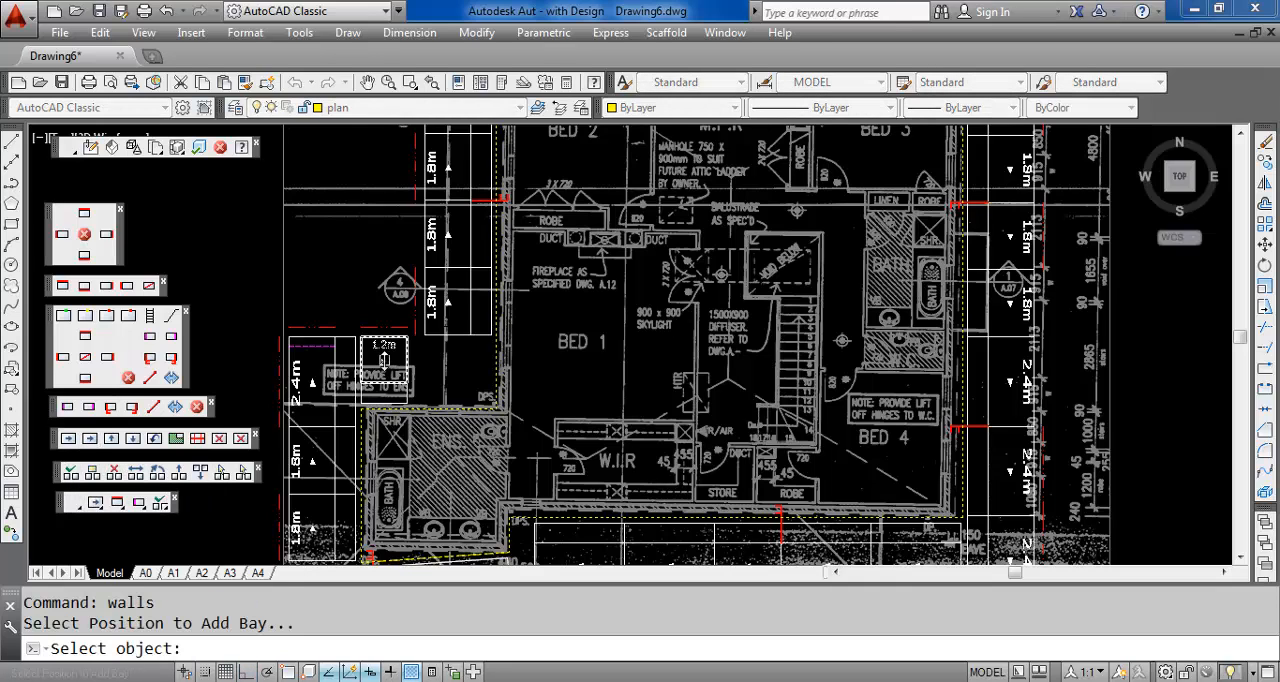
click(384, 360)
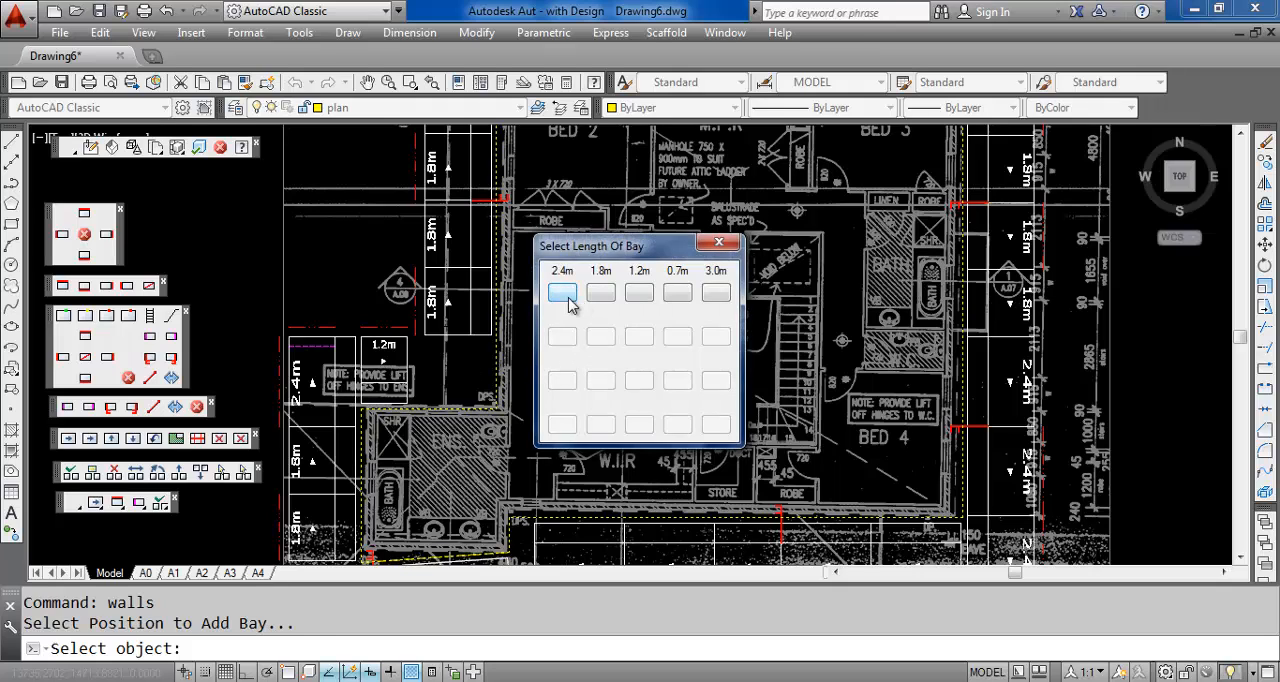
click(562, 292)
click(583, 362)
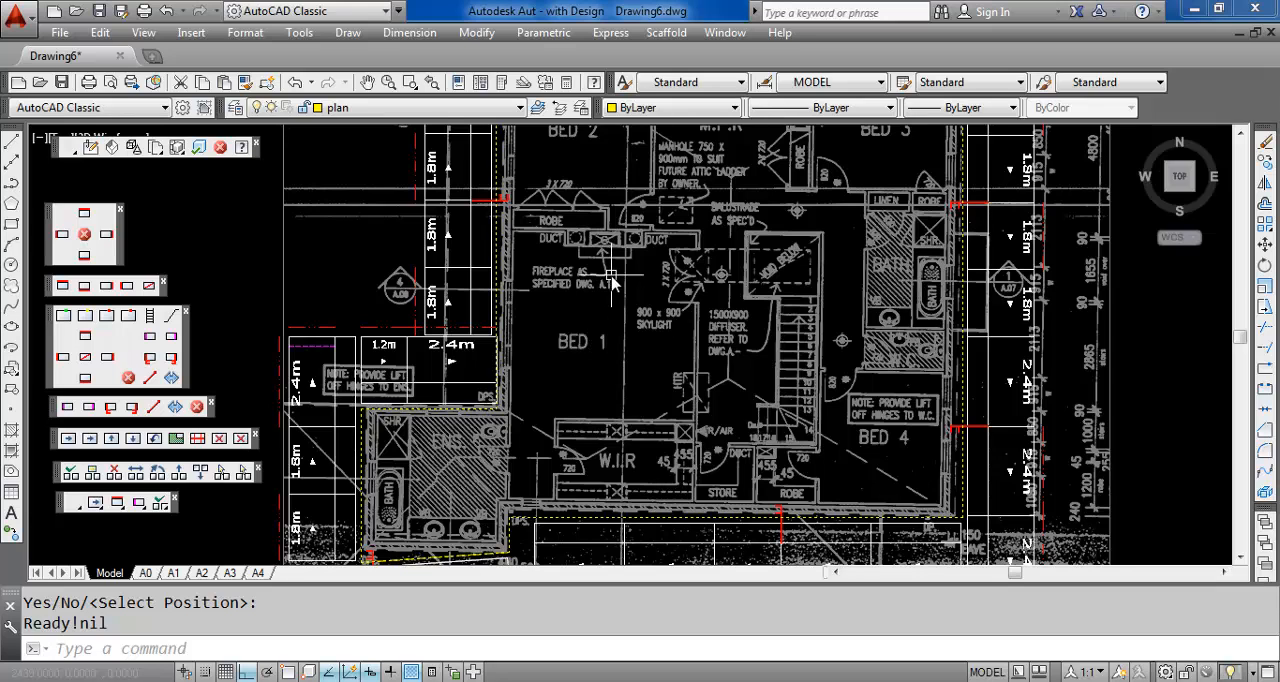
Make a new wall with a narrower bay width from two endpoints, about 13610 long, horizontally above the scaffold's north side
middle_drag(621, 310, 680, 484)
middle_drag(639, 358, 658, 515)
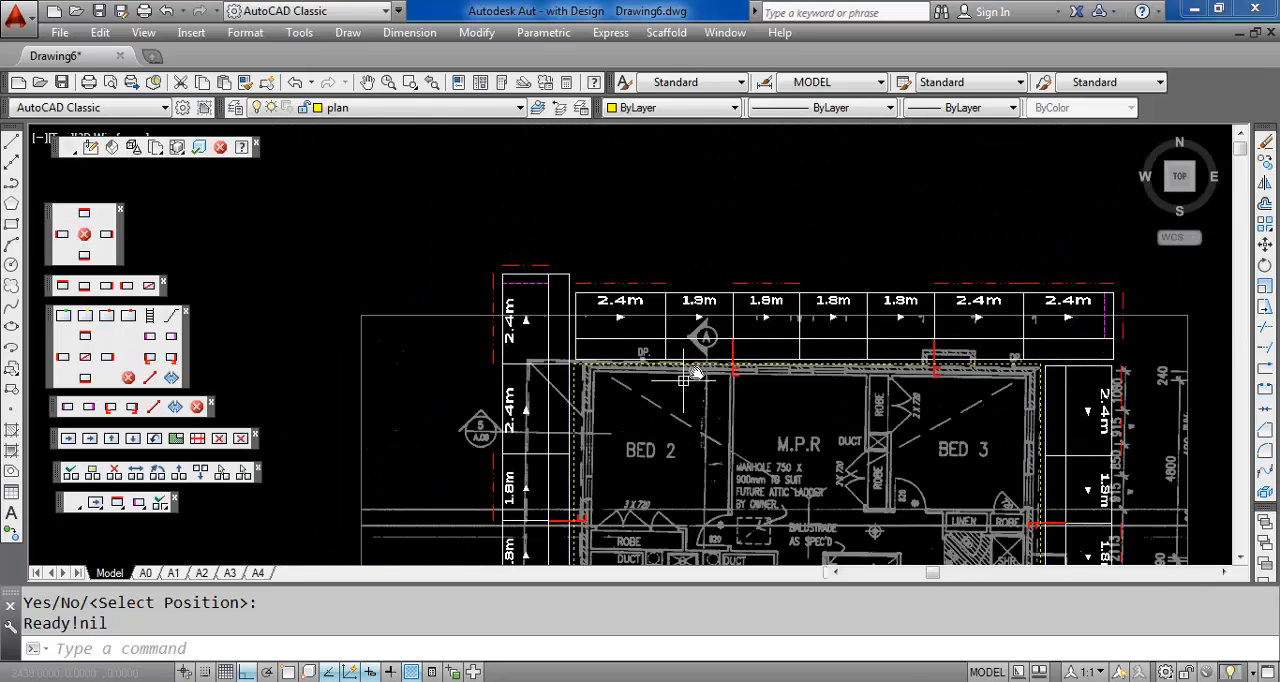
middle_drag(650, 370, 526, 319)
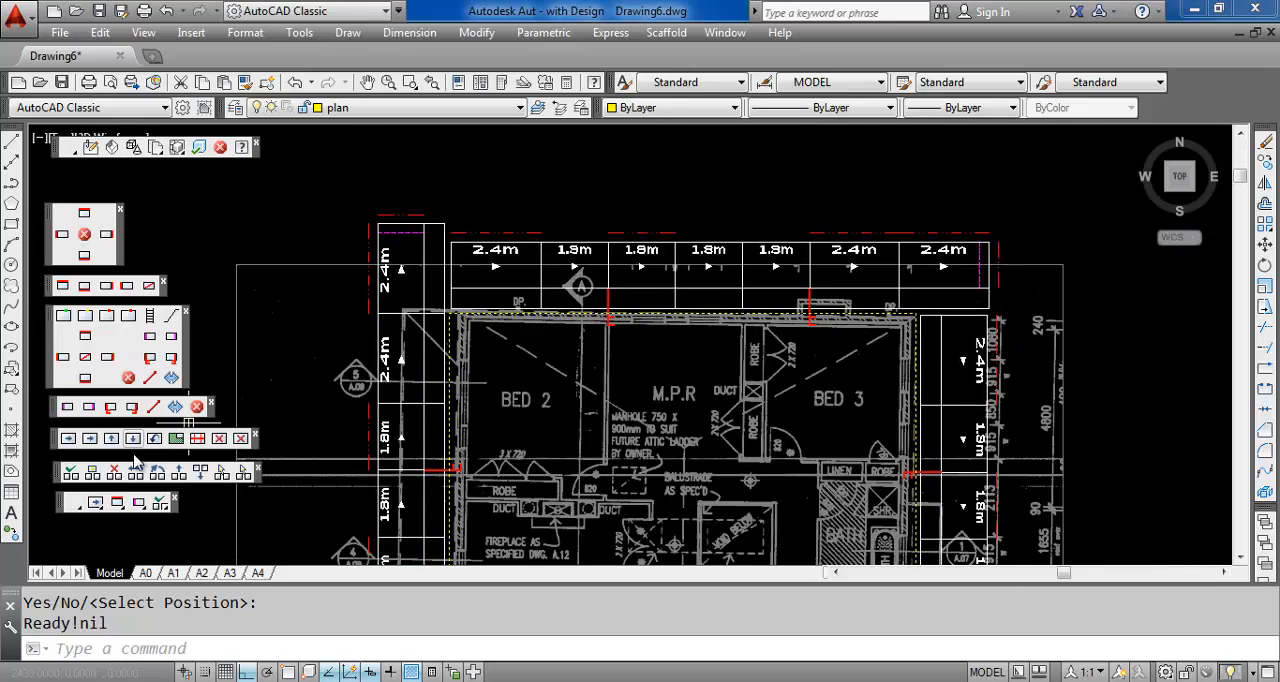
click(72, 477)
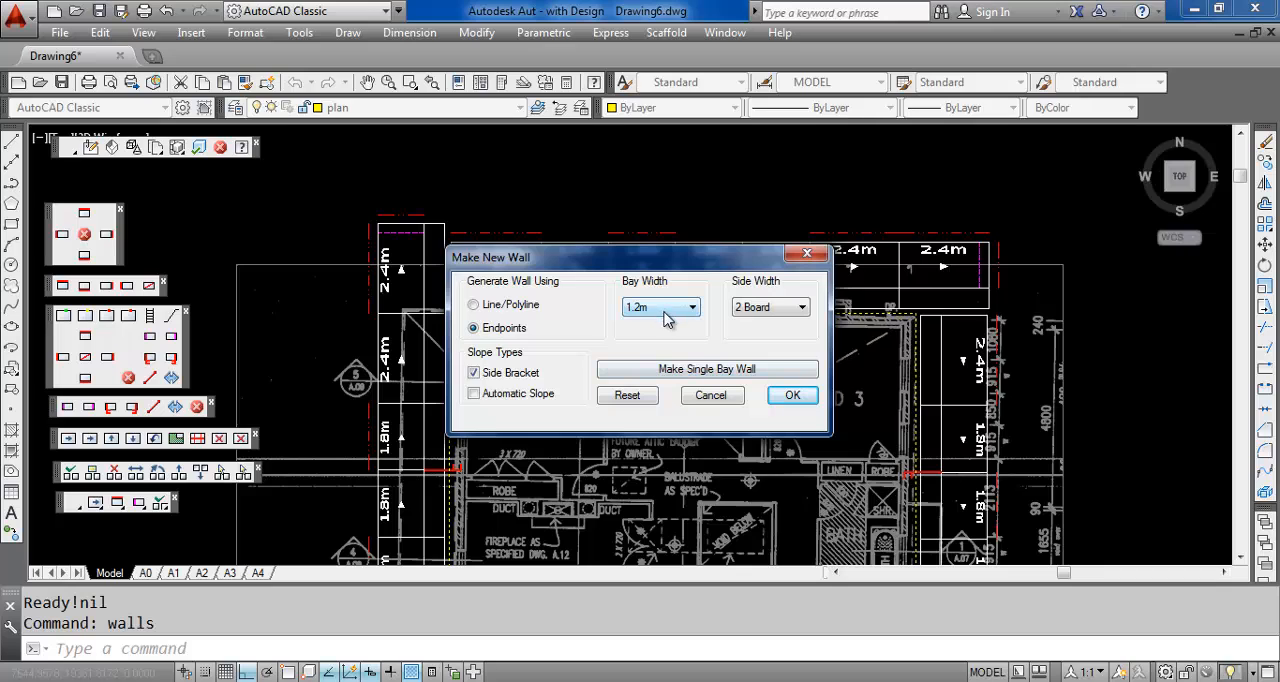
click(666, 310)
click(669, 372)
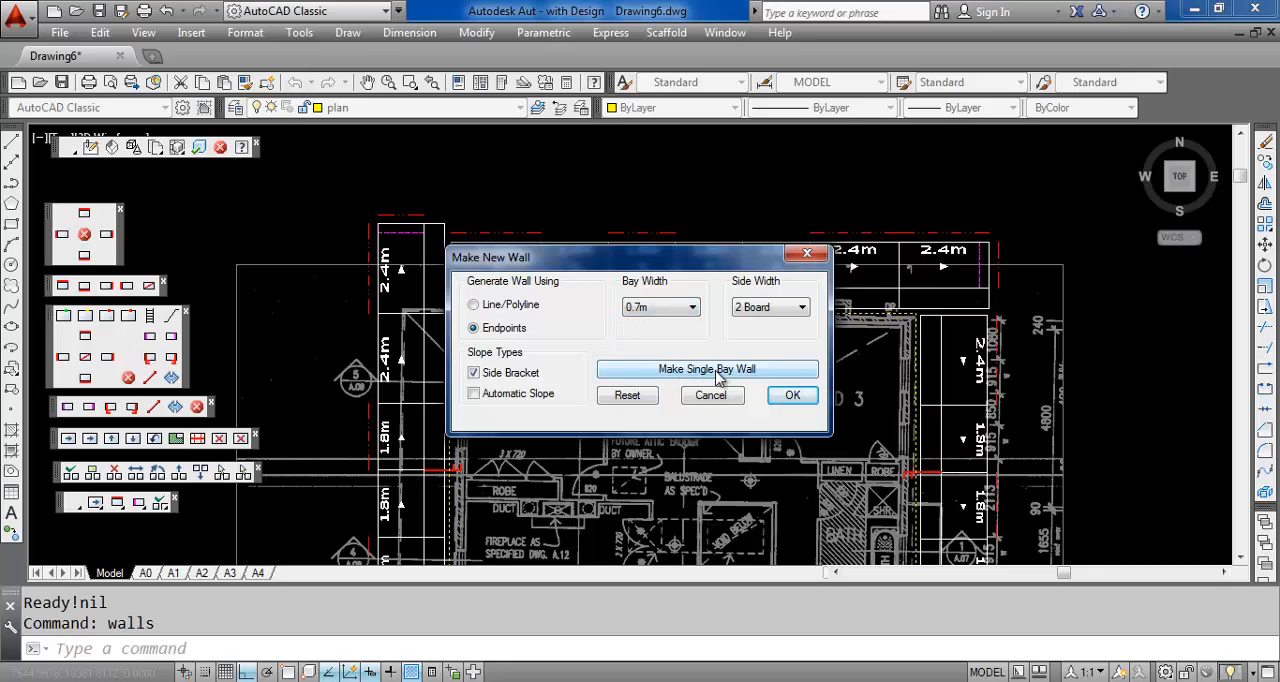
click(792, 395)
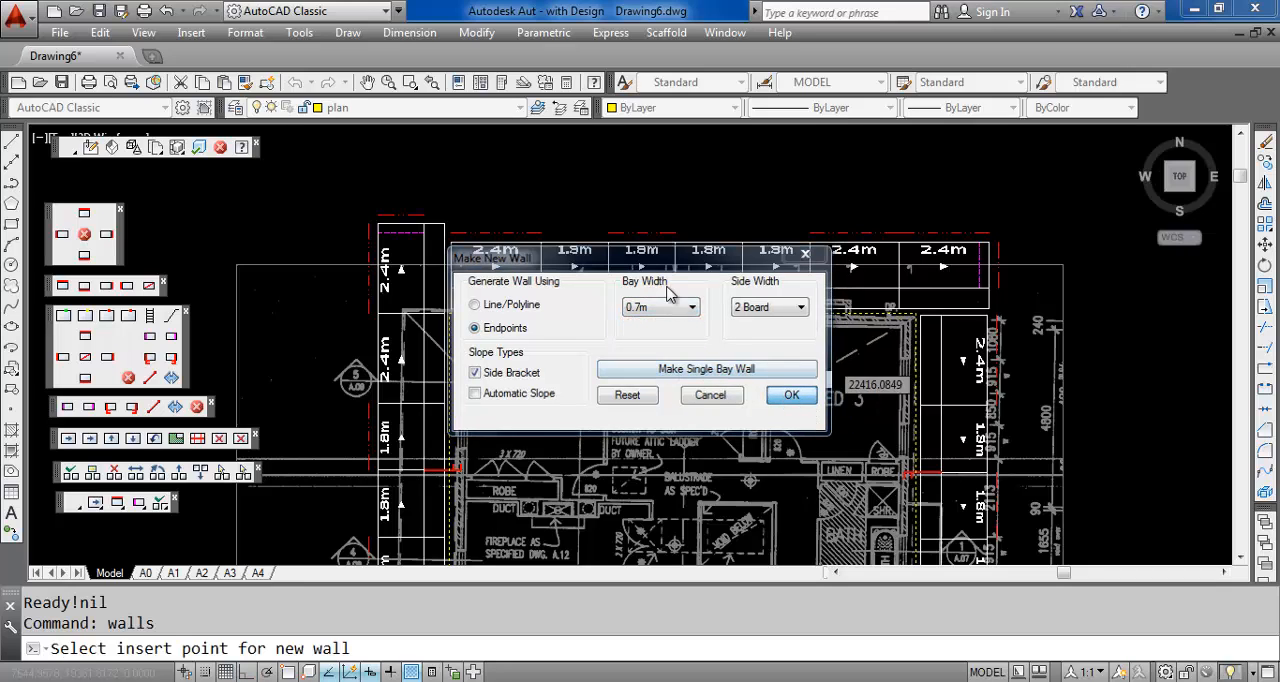
click(489, 192)
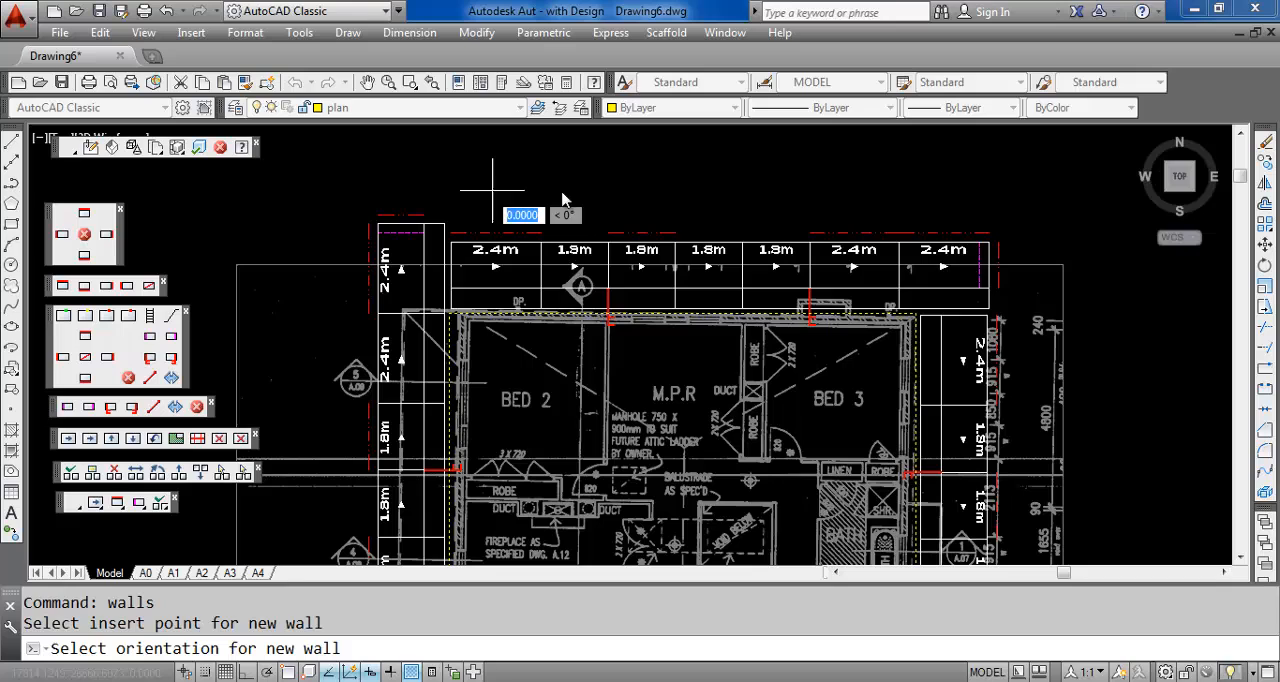
click(990, 199)
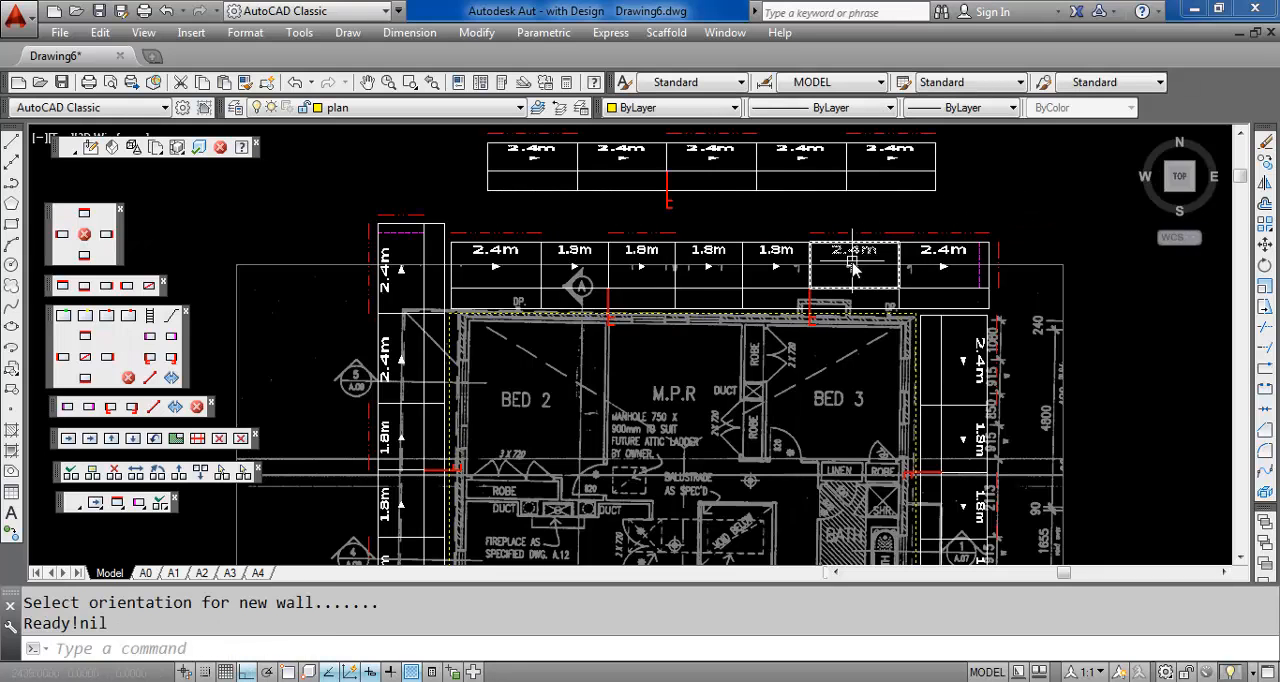
Add a 2.4m x 0.7m ladder tower to the 2.4m bay beside Bed 2 on the west wall
middle_drag(655, 383, 698, 309)
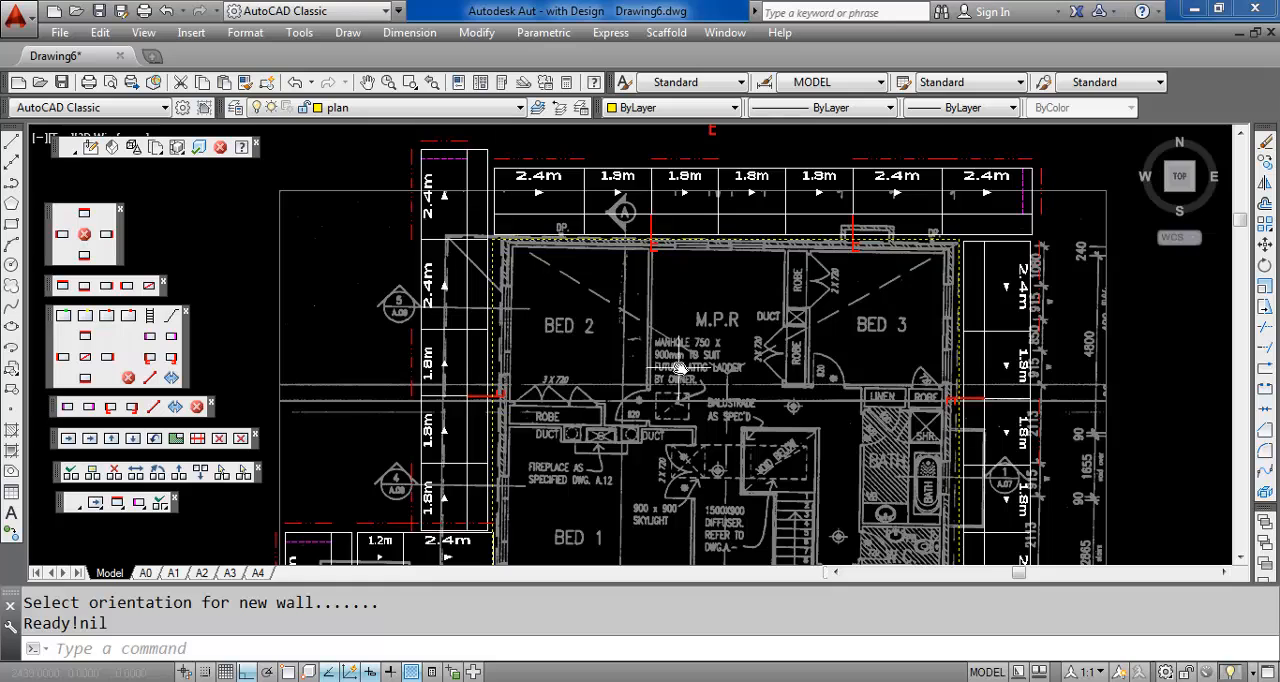
scroll(692, 355, down, 2)
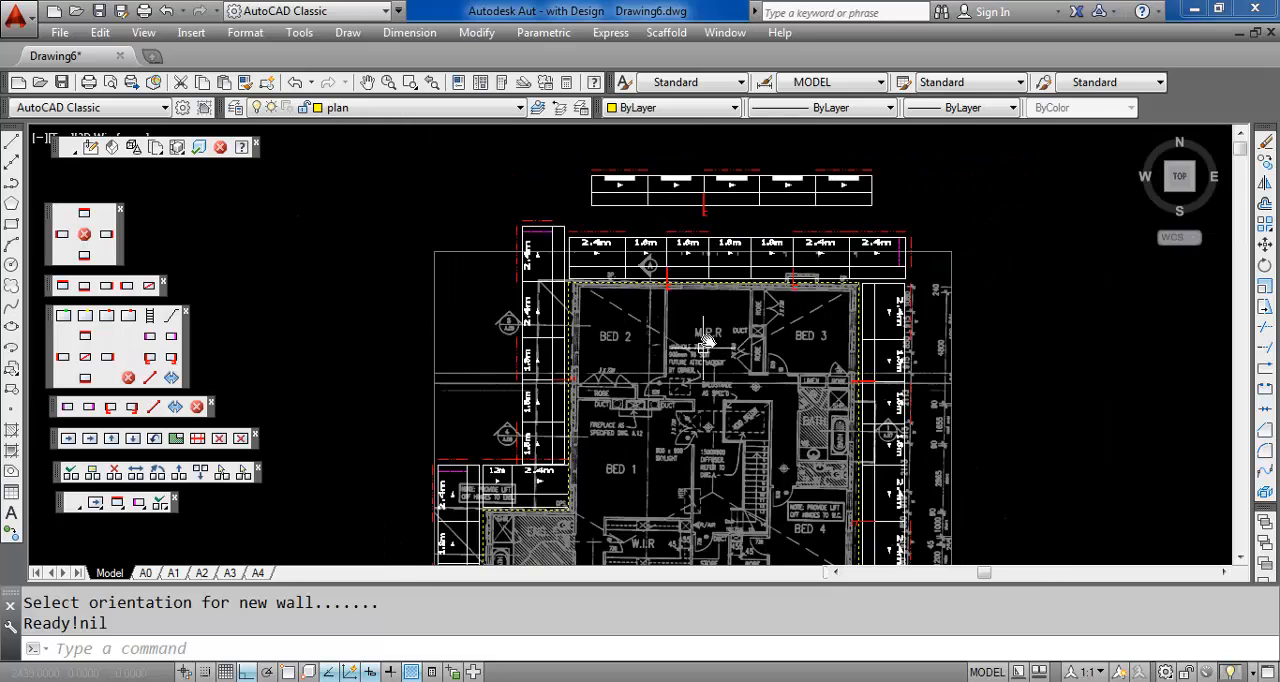
middle_drag(706, 341, 737, 246)
middle_drag(700, 345, 703, 287)
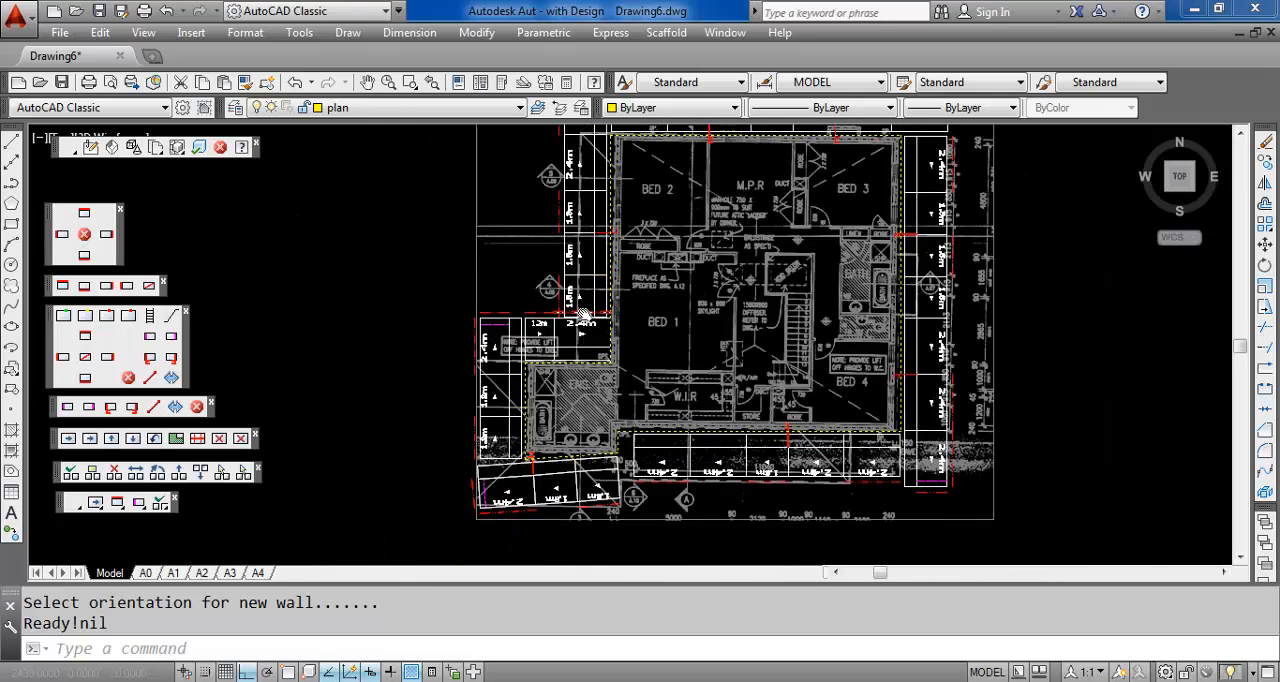
scroll(584, 316, up, 2)
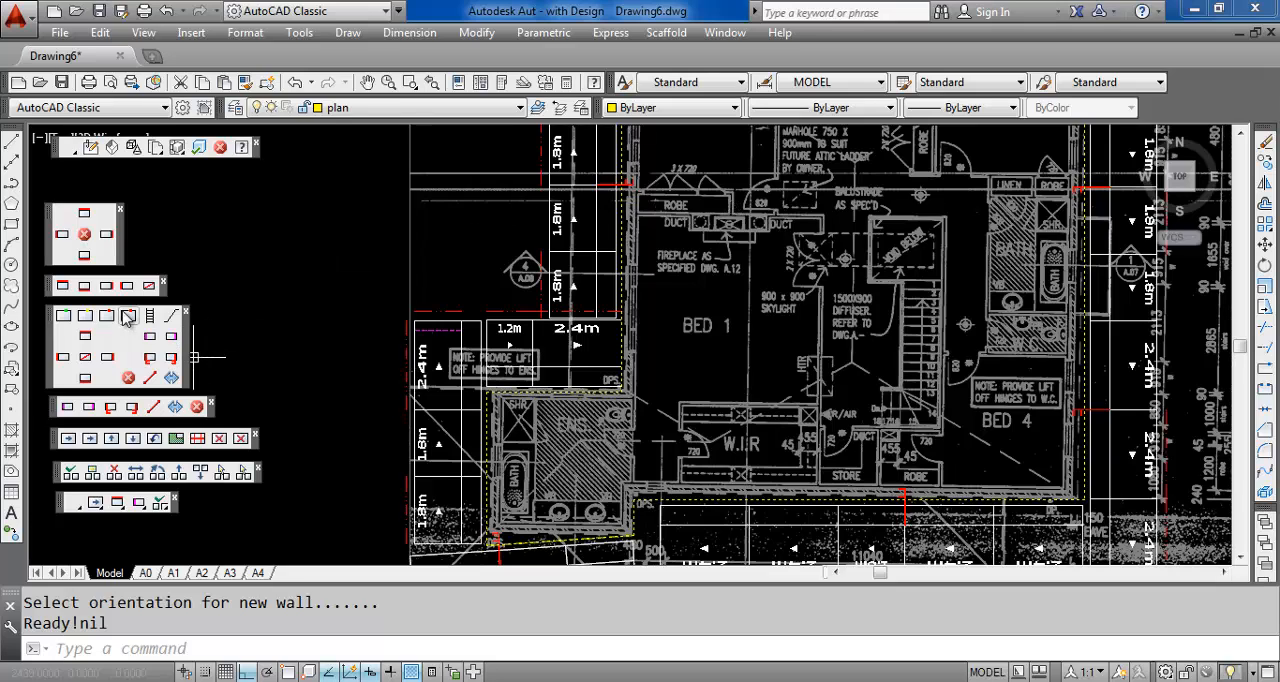
click(177, 440)
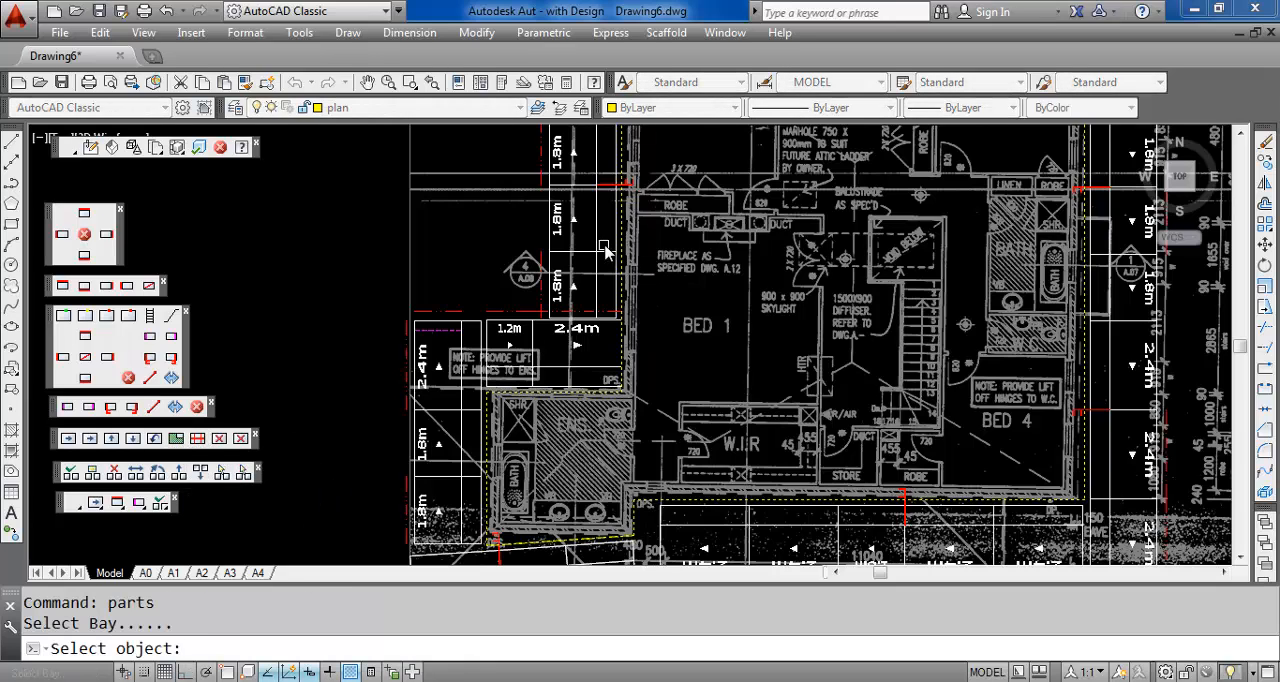
middle_drag(666, 266, 599, 423)
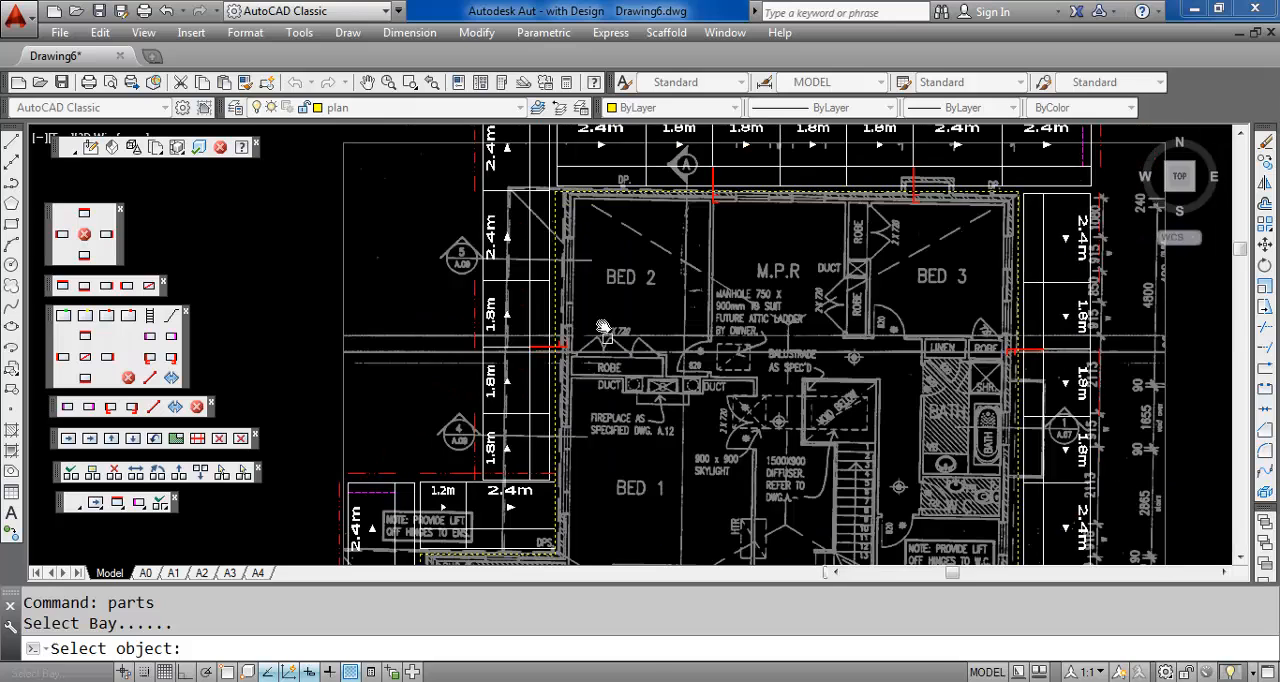
click(507, 238)
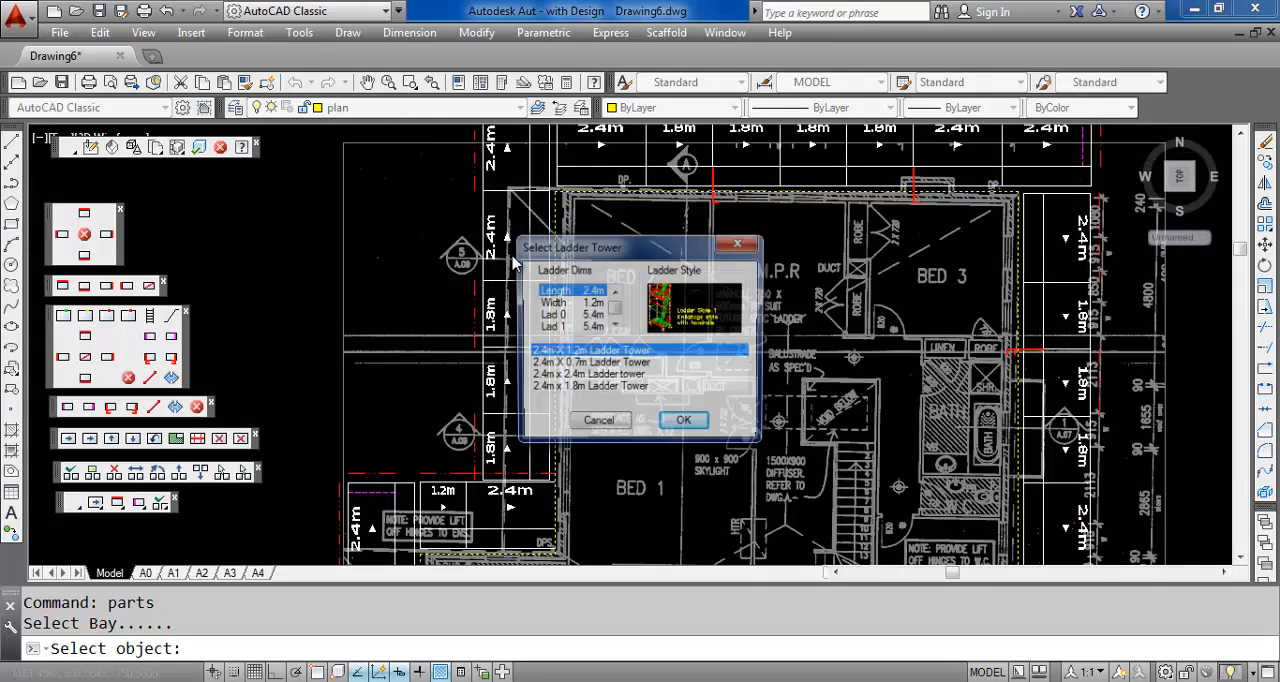
click(577, 376)
click(582, 364)
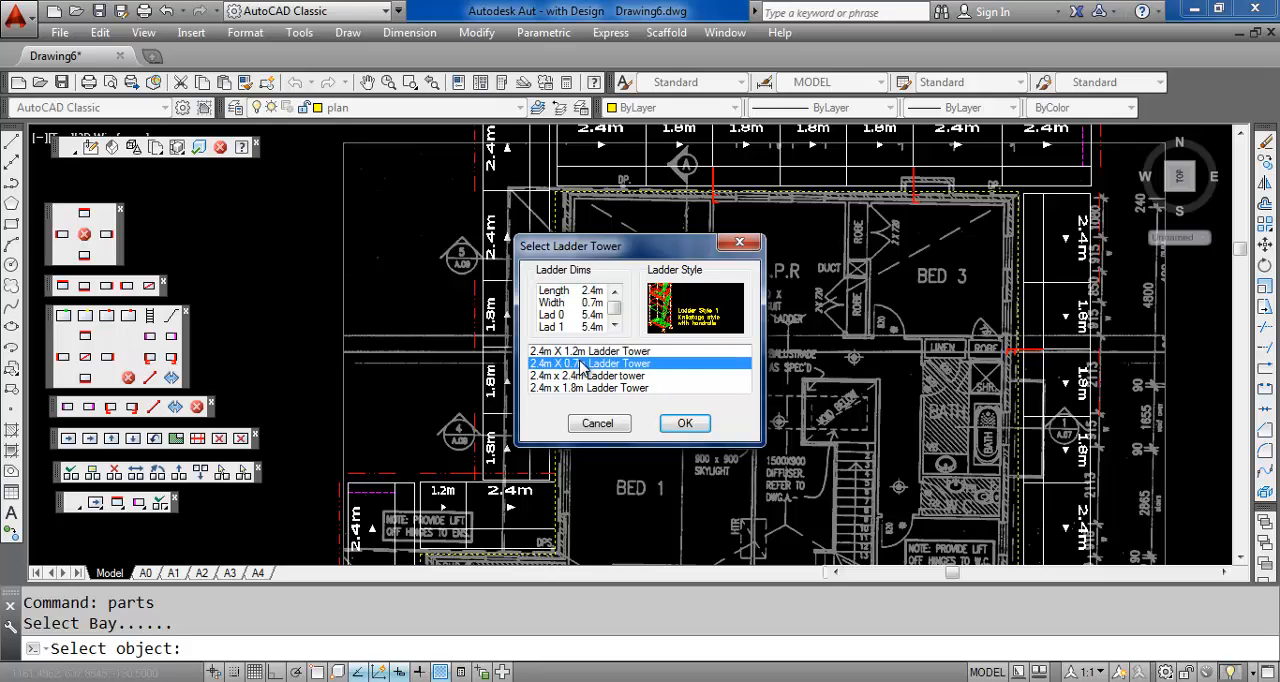
click(684, 424)
Add a 2.4m x 1.2m stair tower to the second-to-last 2.4m bay of the wall above Bed 3
middle_drag(666, 272, 582, 323)
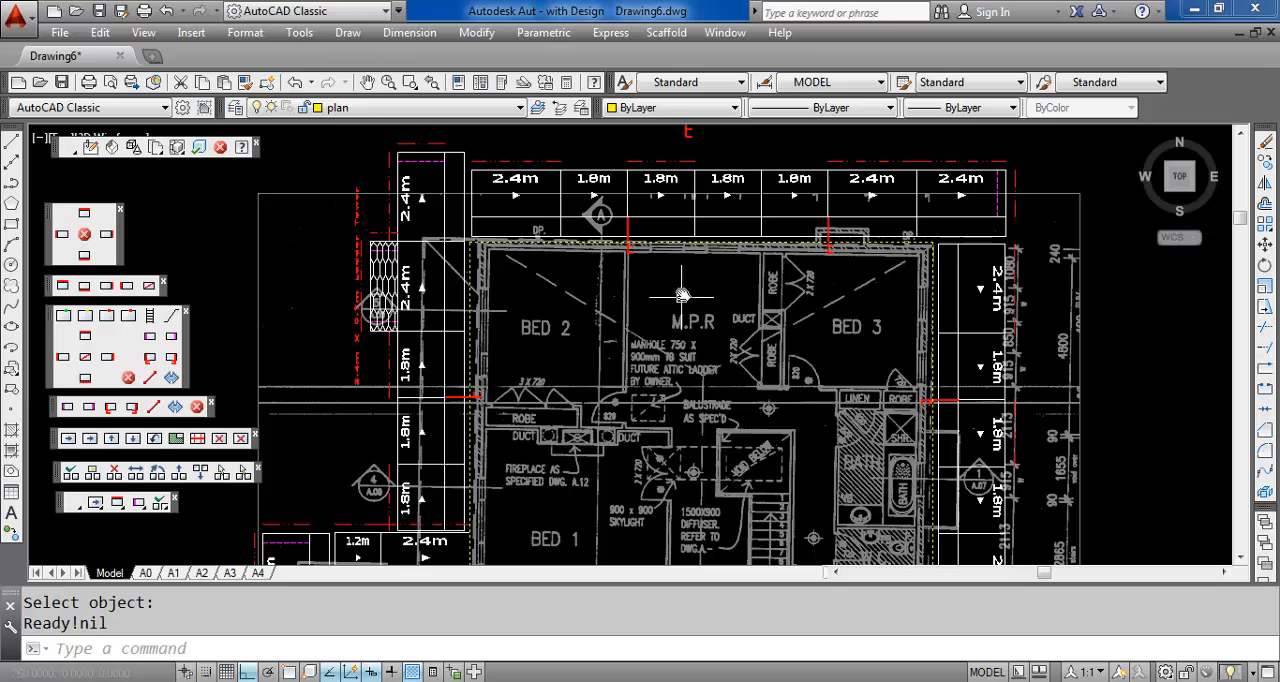
click(197, 440)
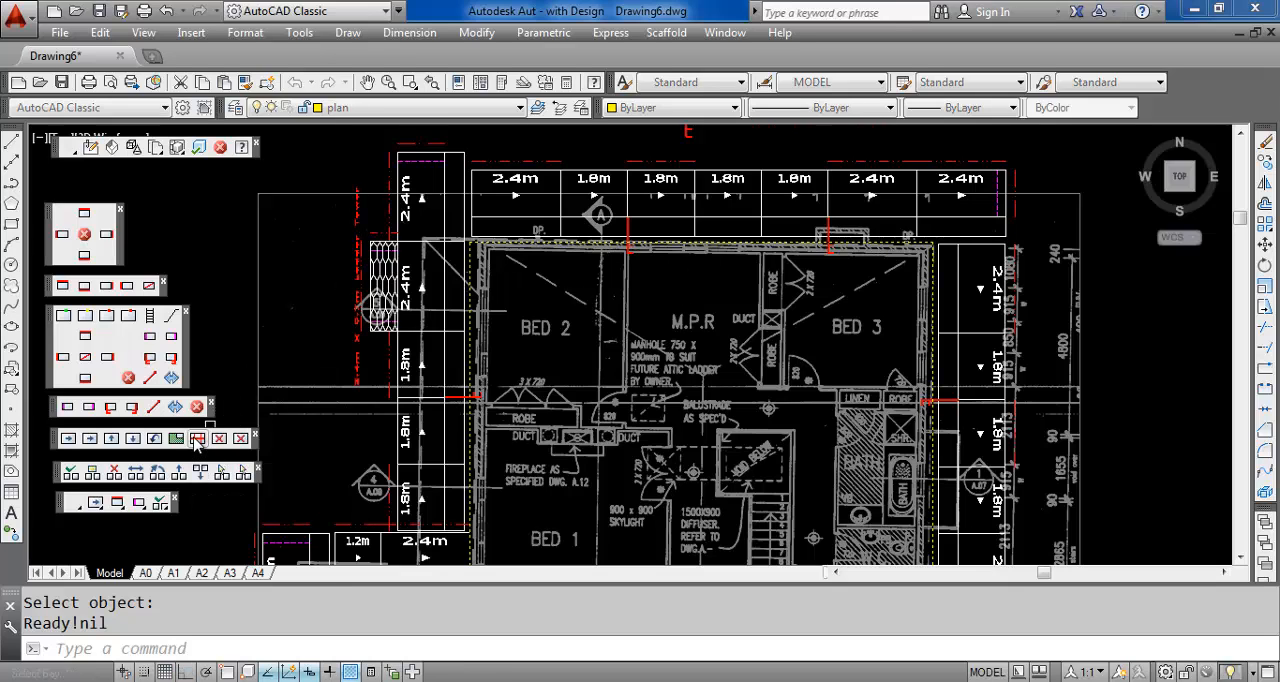
click(878, 205)
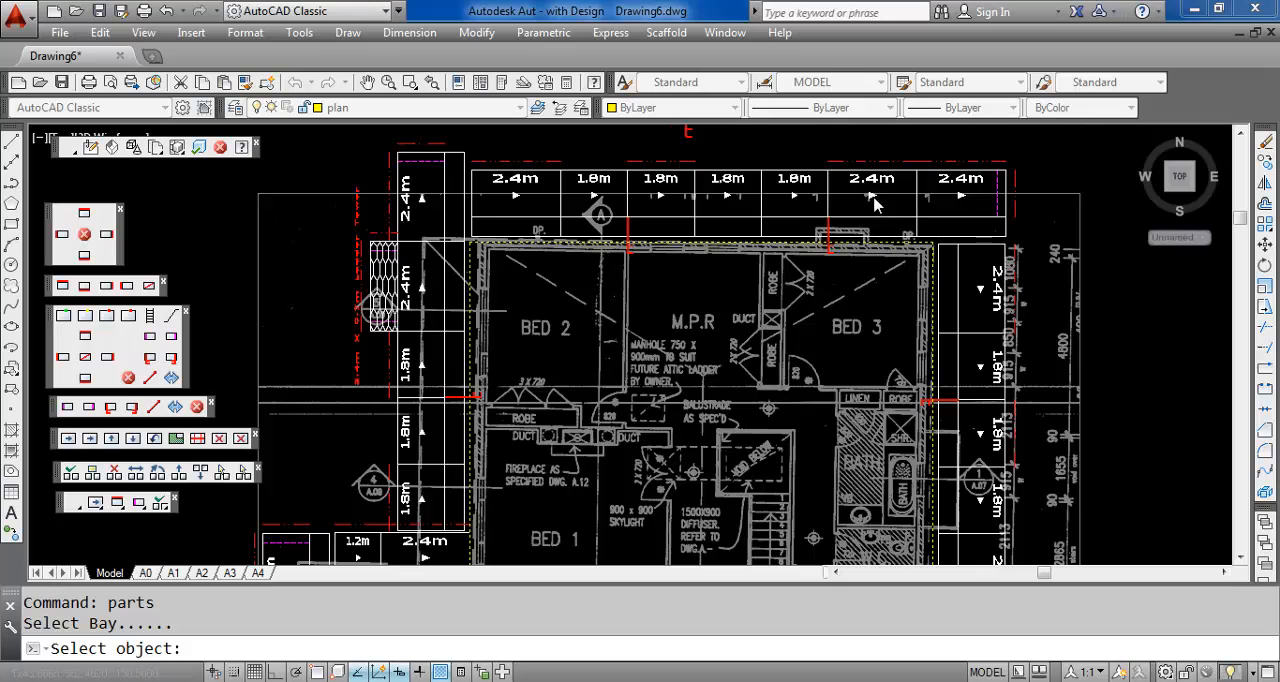
click(685, 423)
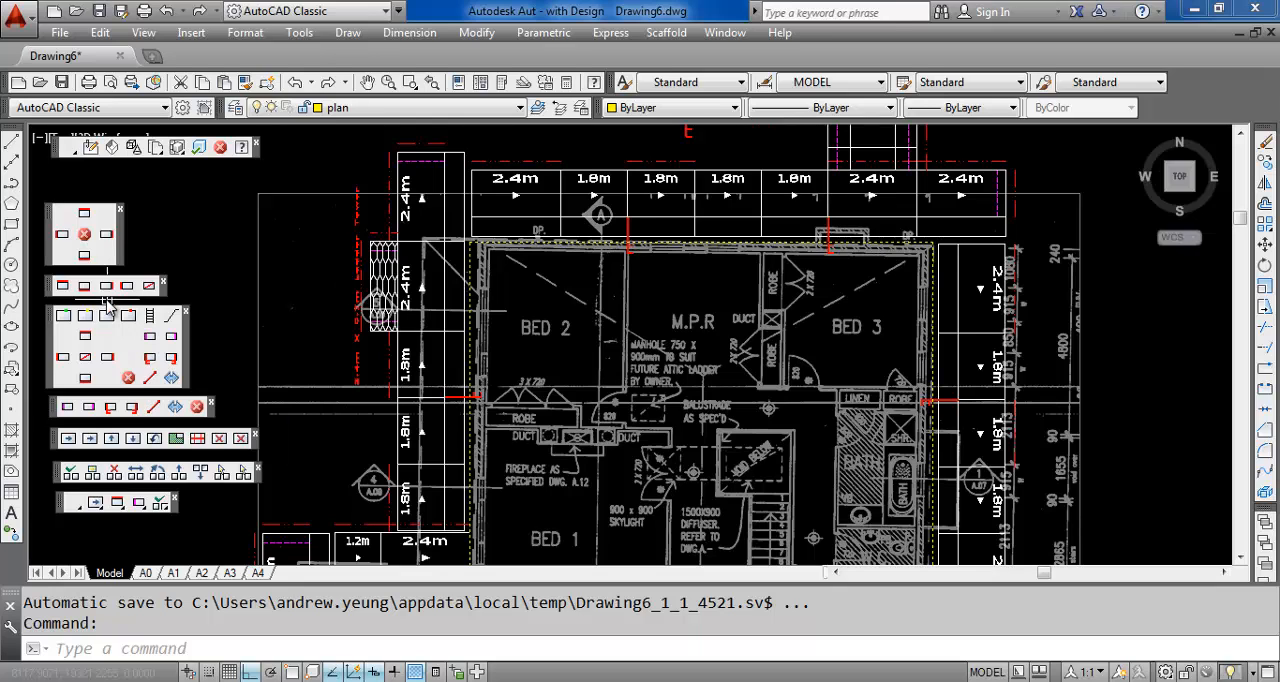
Delete the red dash-dot symbols at the north wall's east end and above its two easternmost 2.4m bays
click(132, 380)
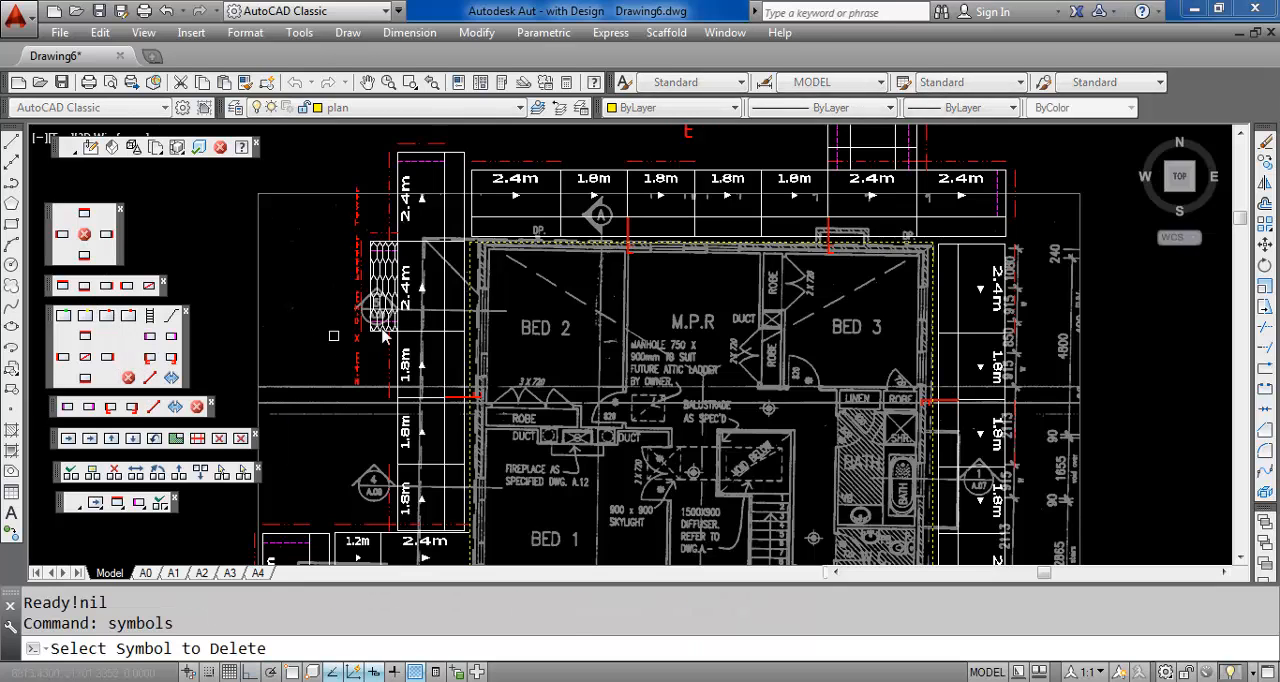
click(1022, 200)
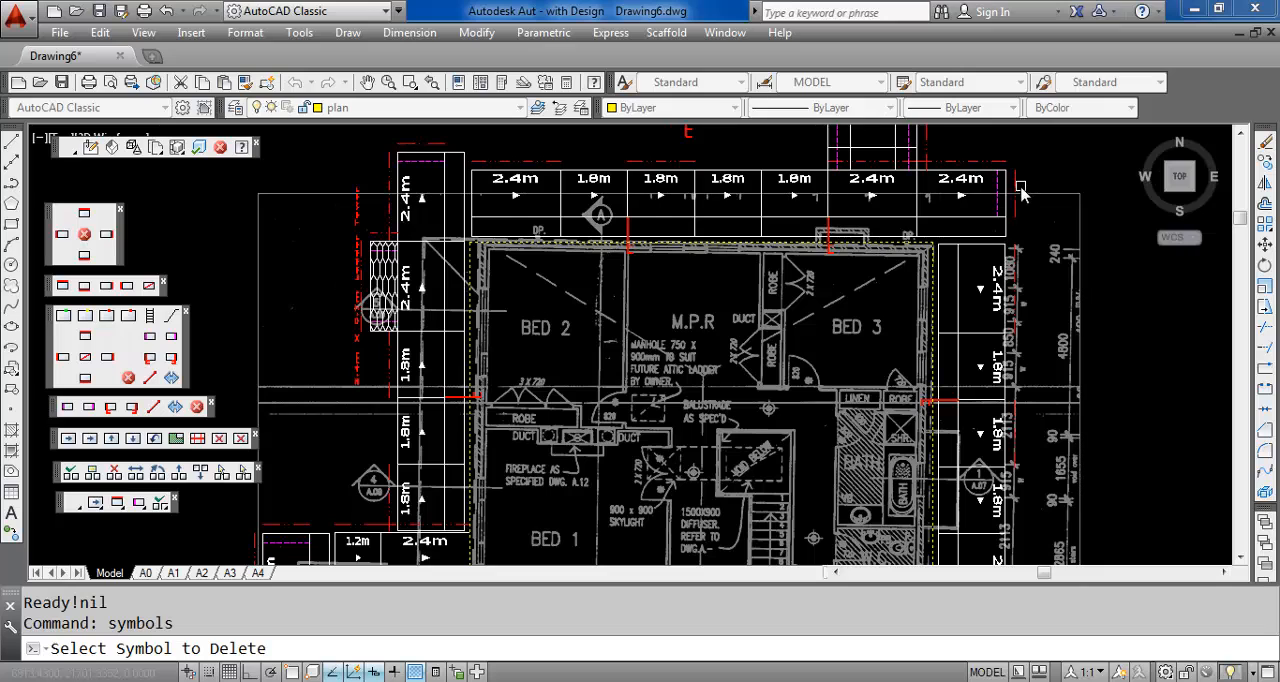
right_click(985, 167)
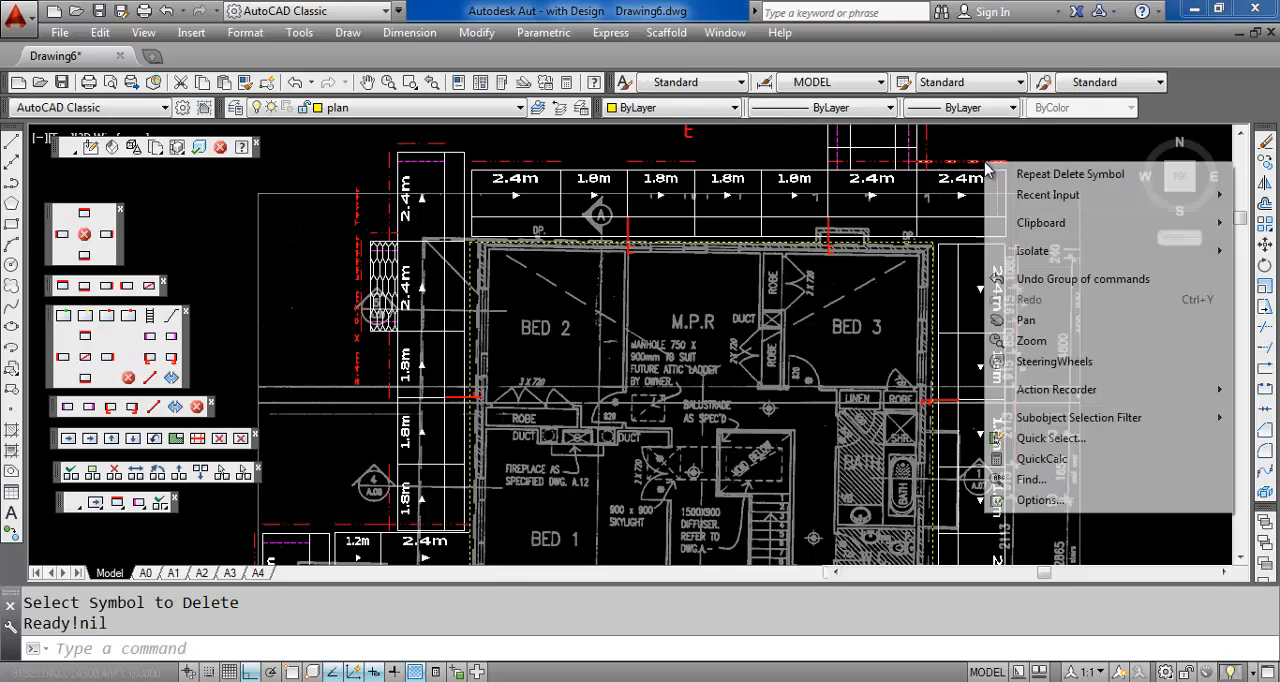
click(1020, 169)
click(980, 170)
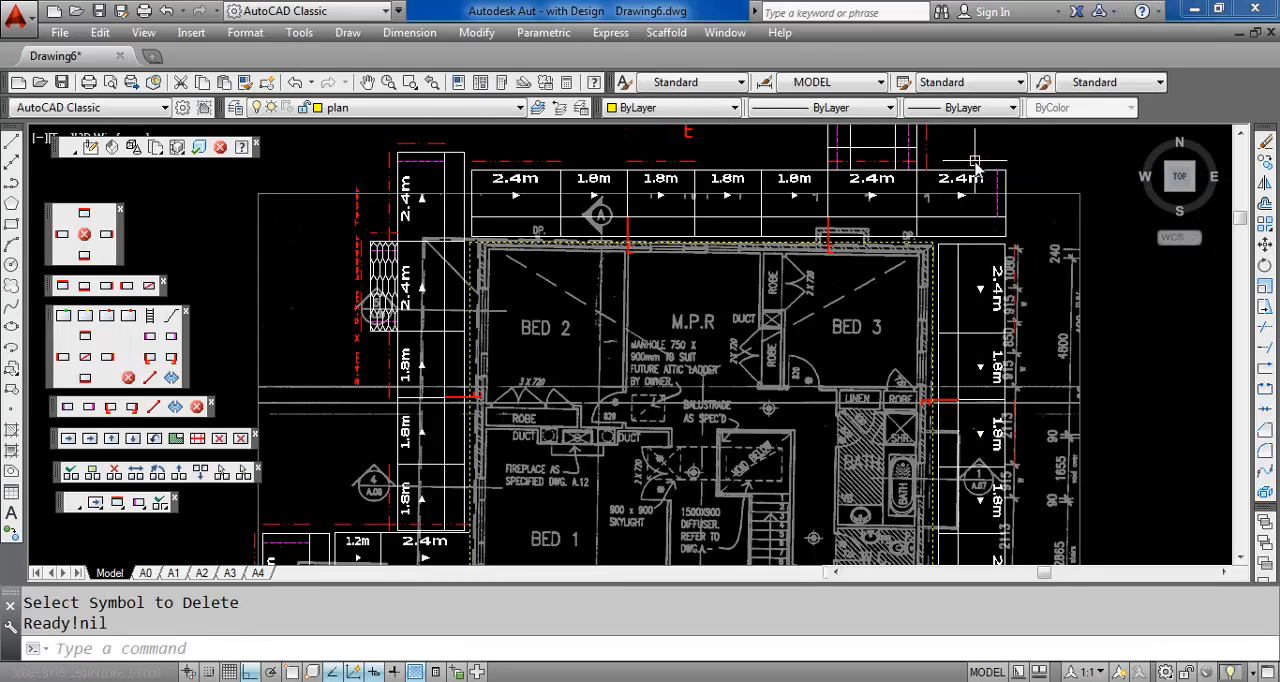
right_click(978, 168)
click(1000, 174)
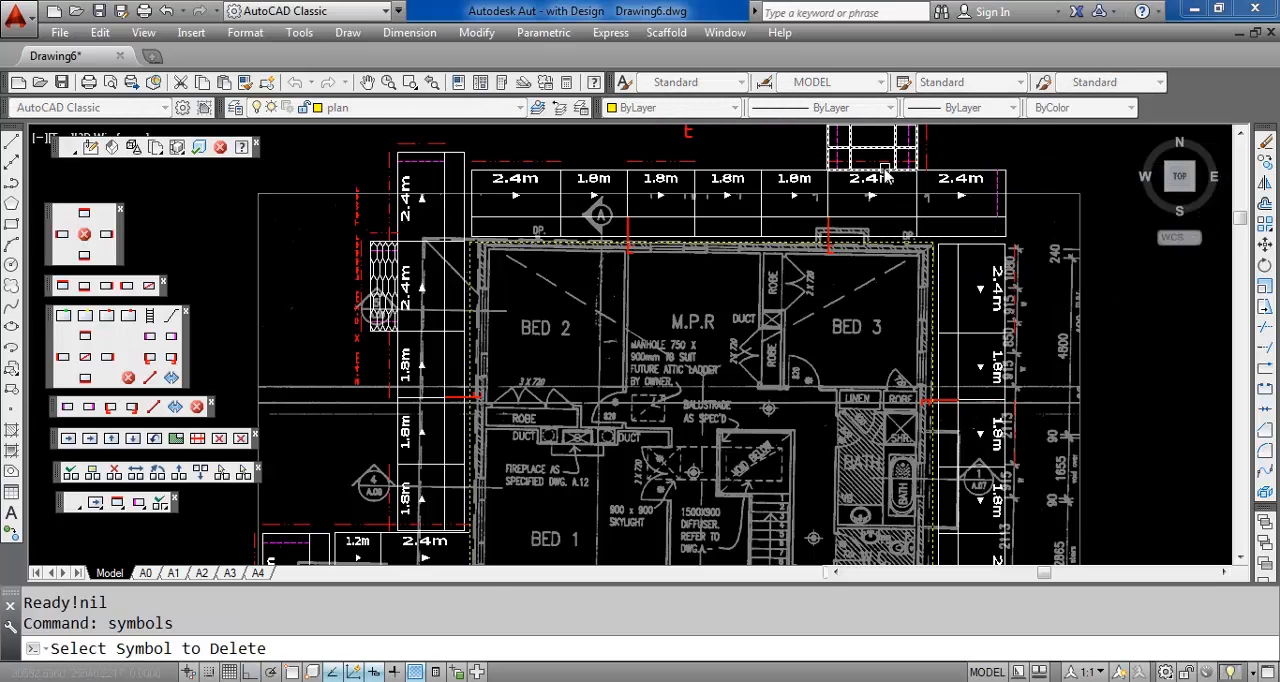
click(920, 180)
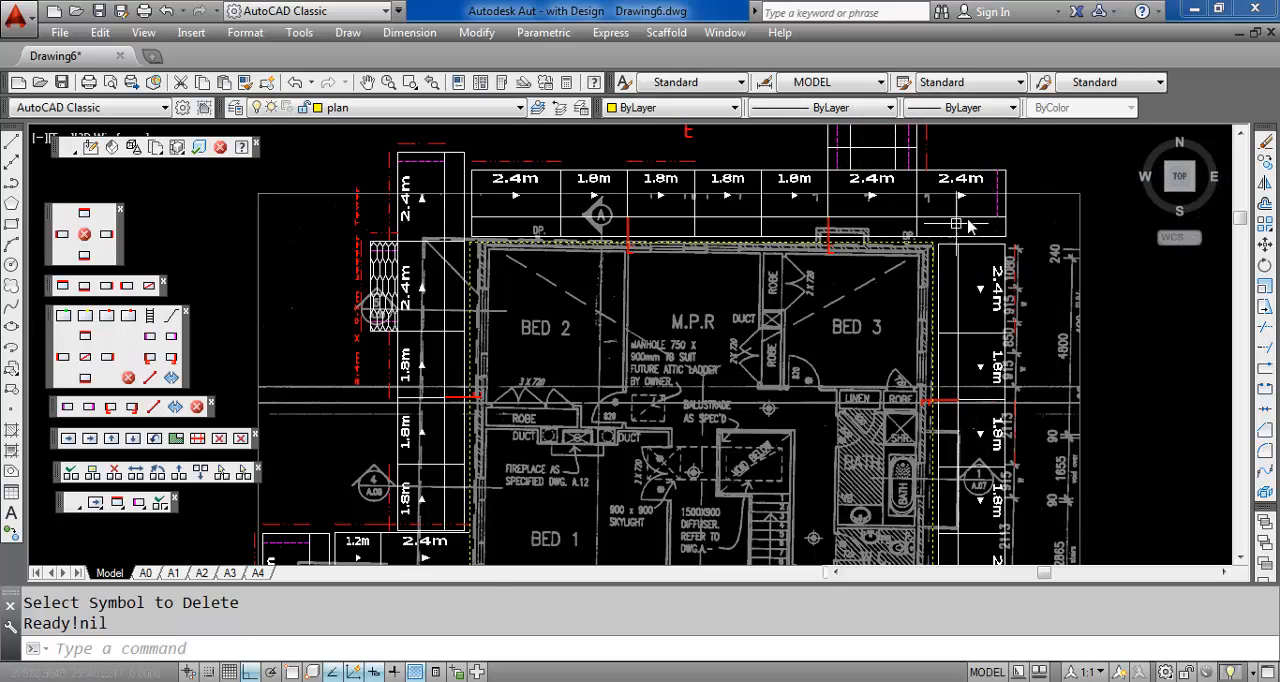
Delete the vertical red dash-dot symbol beside the stair tower's east side
middle_drag(973, 217, 904, 278)
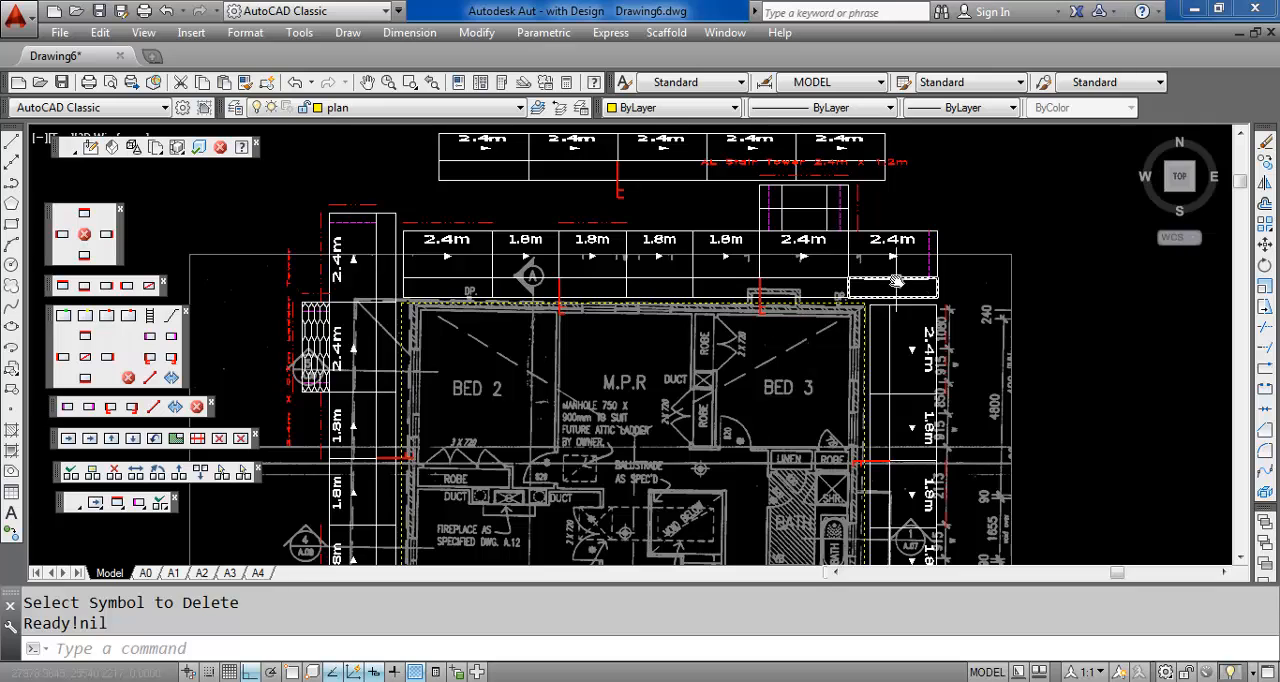
right_click(890, 204)
click(916, 218)
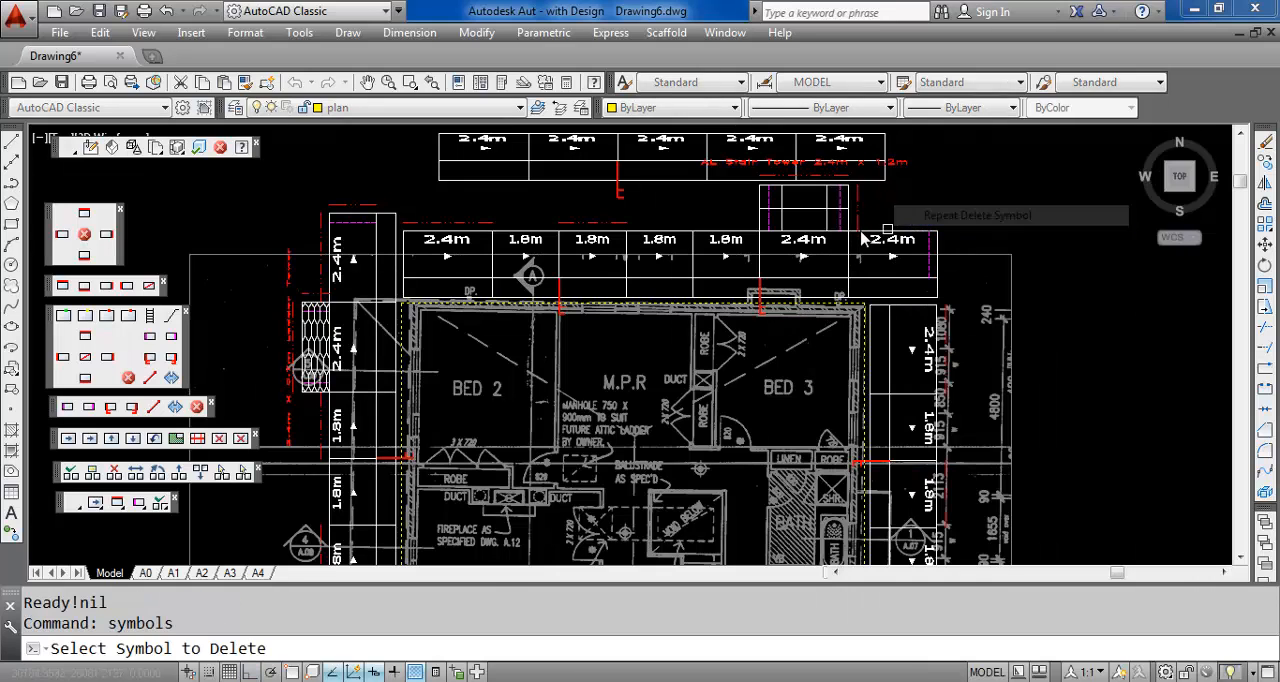
click(861, 209)
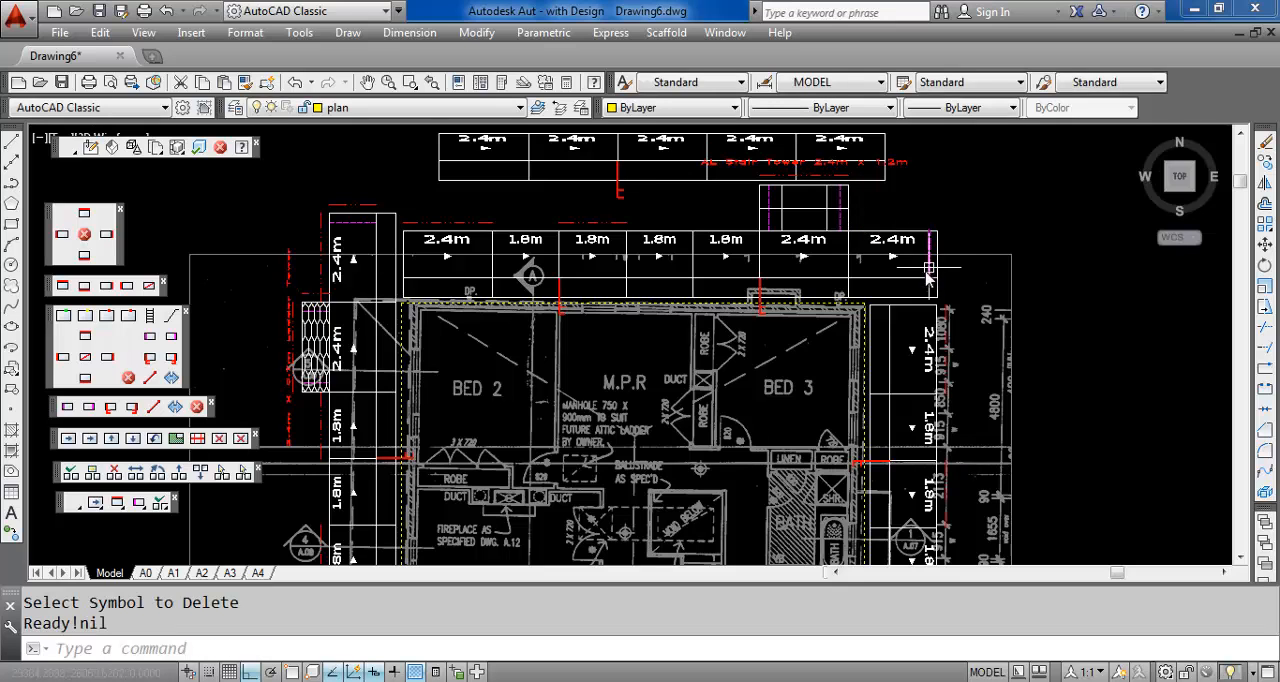
Use fast edit to add an end-view section labelled AA at the 1.8m bay above Bed 2, keeping the other display options
middle_drag(906, 308, 967, 260)
middle_drag(846, 373, 958, 282)
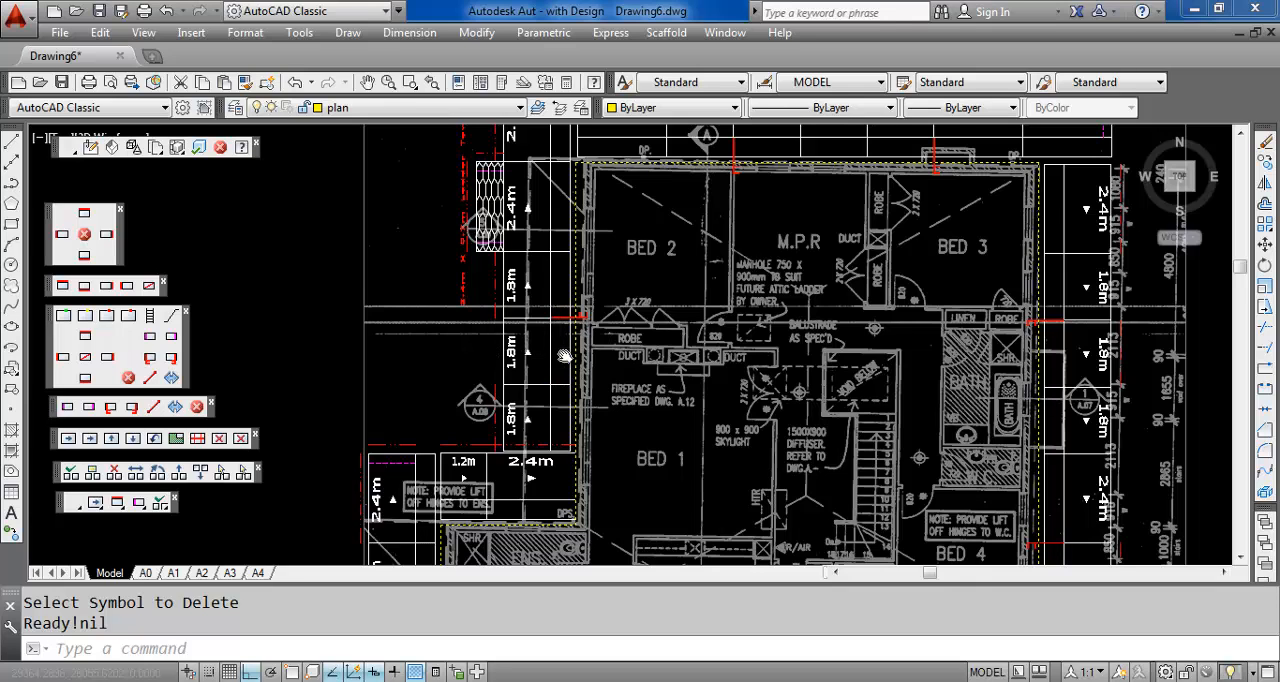
right_click(563, 354)
mouse_move(563, 354)
middle_down()
mouse_move(530, 354)
mouse_move(530, 435)
middle_up()
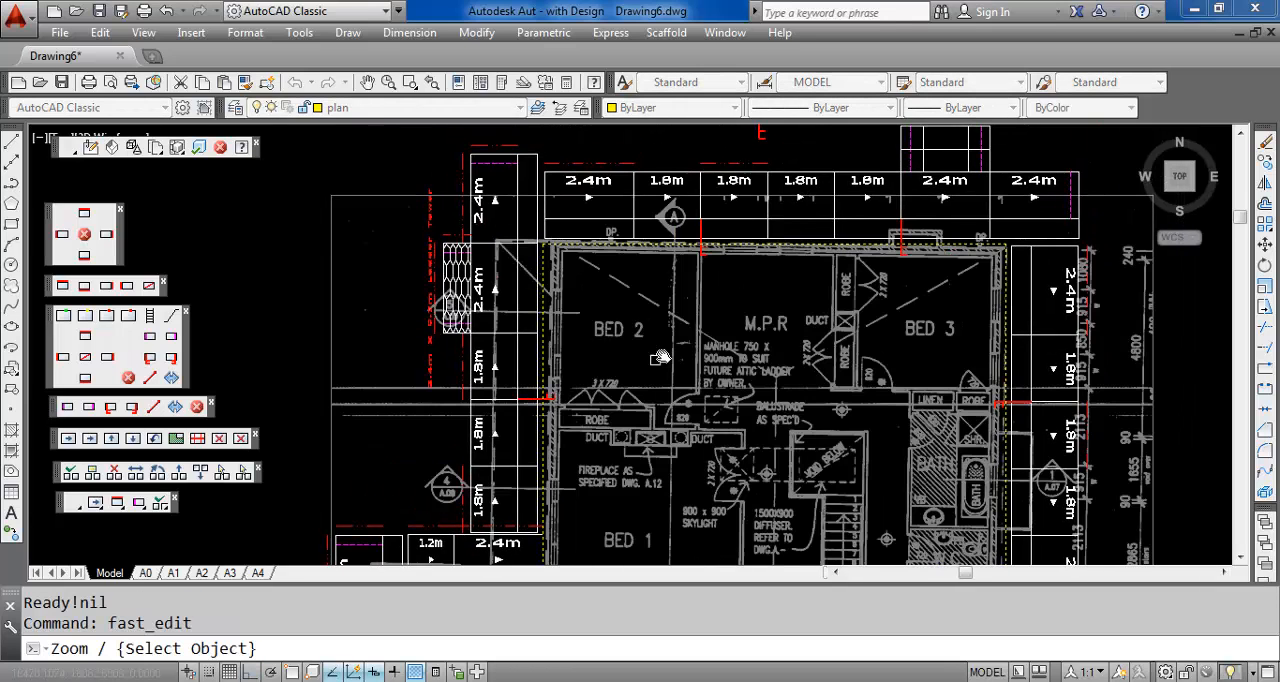
right_click(667, 203)
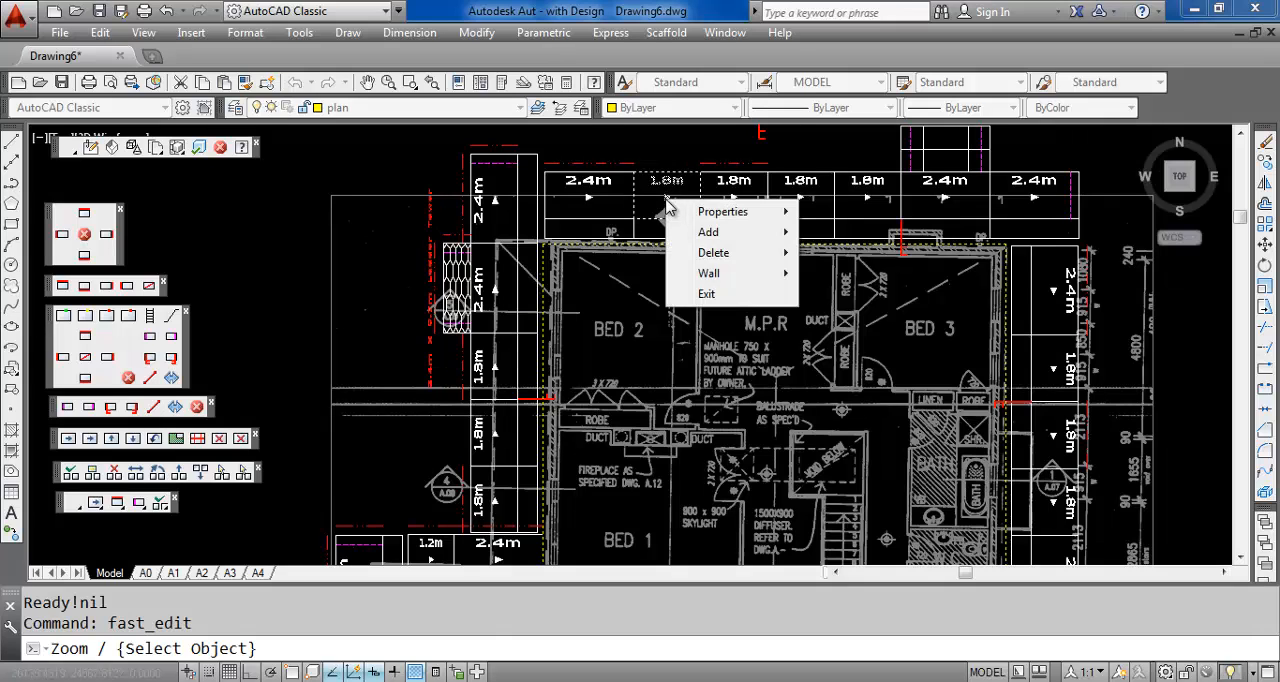
mouse_move(712, 276)
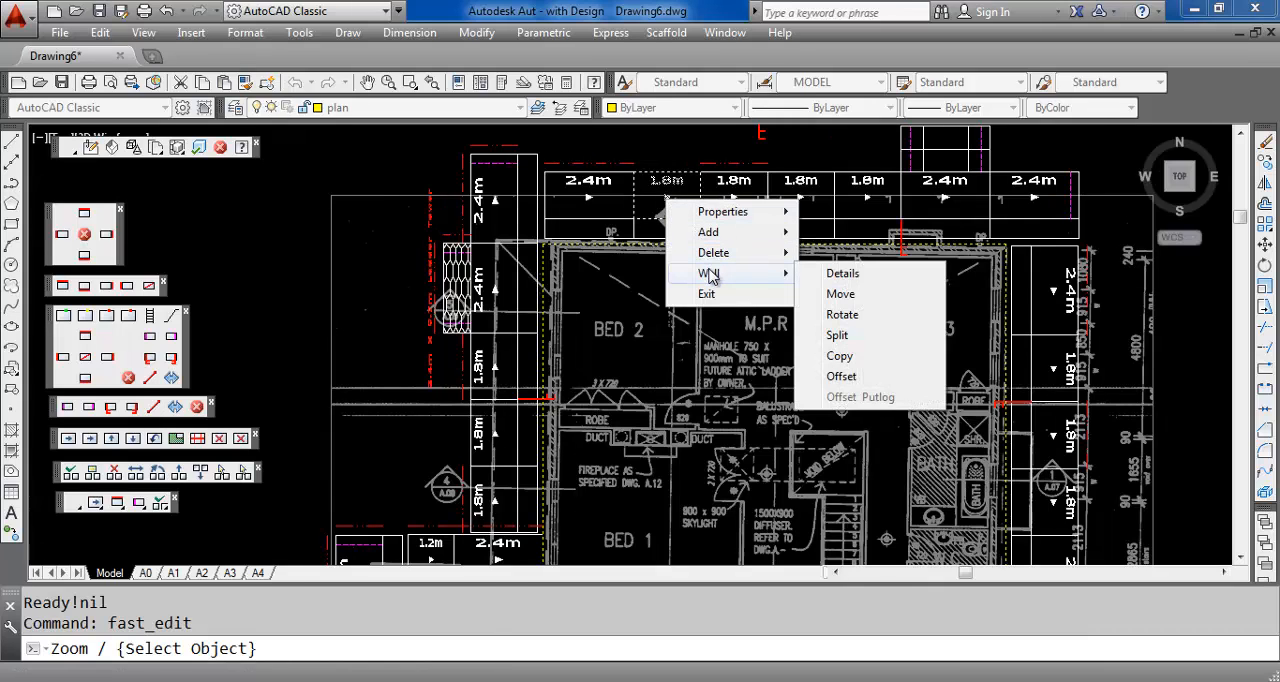
mouse_move(724, 236)
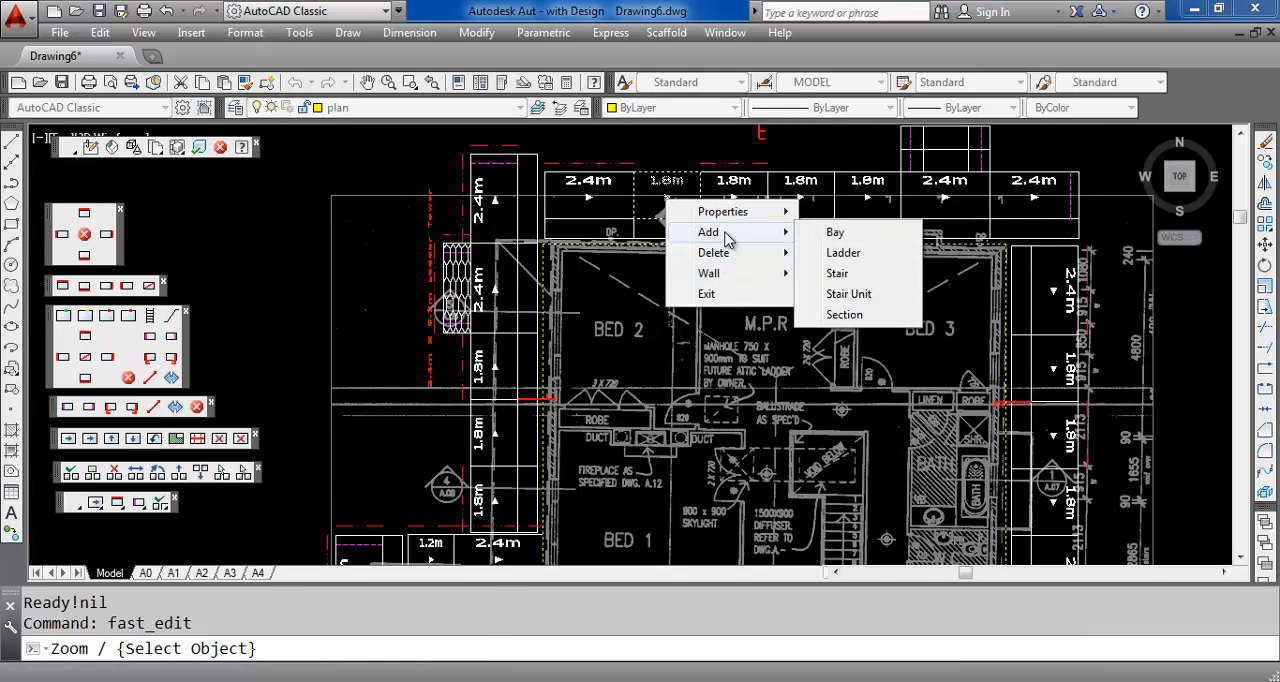
click(842, 316)
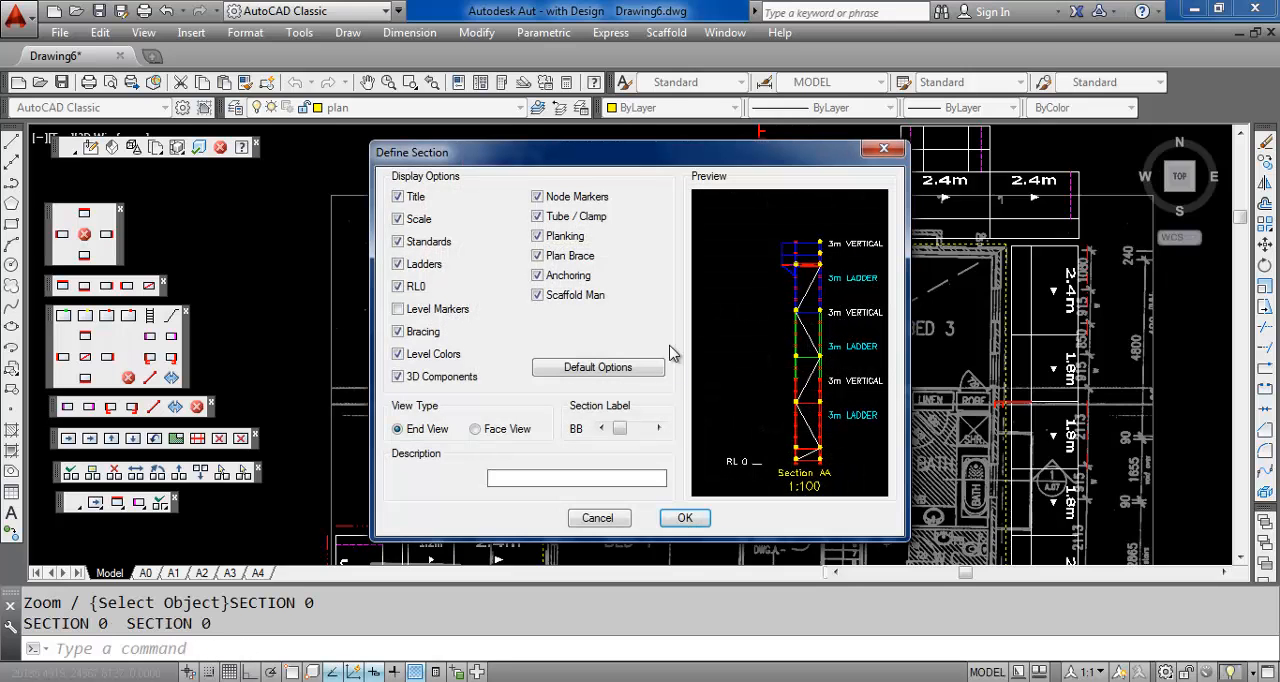
click(601, 428)
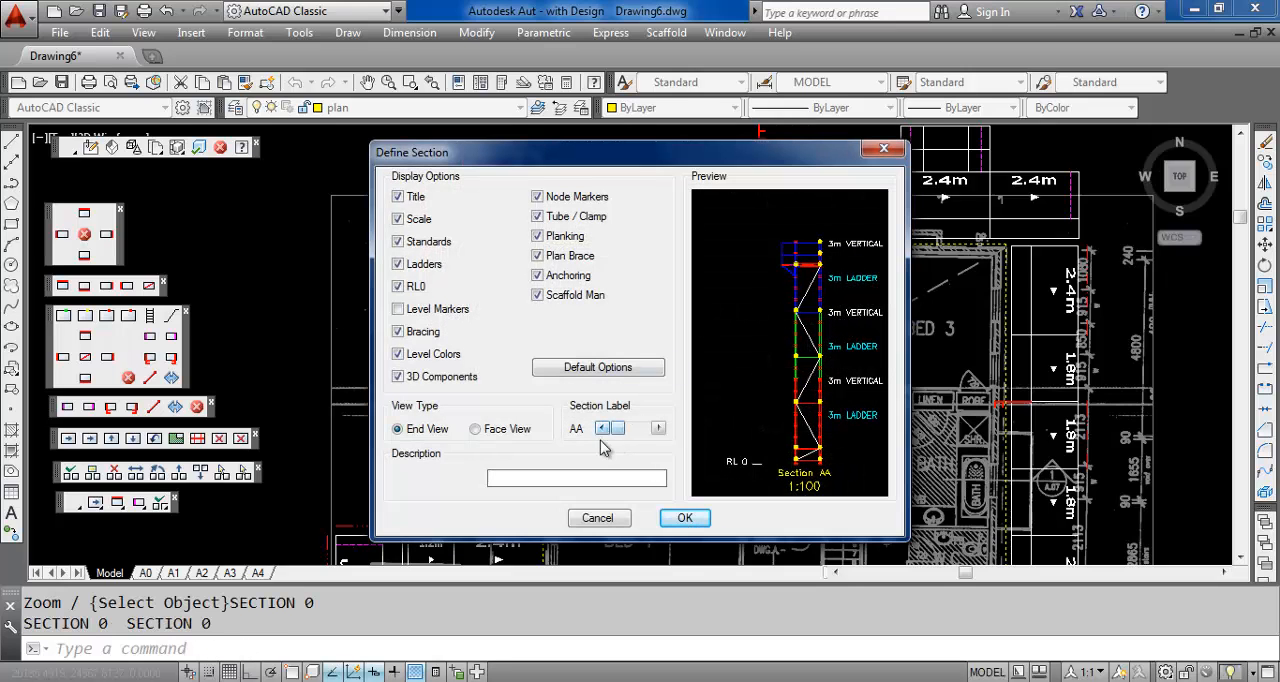
click(684, 517)
Build the whole scaffold in 3D from the finished plan
mouse_move(701, 276)
middle_down()
mouse_move(687, 299)
mouse_move(730, 272)
middle_up()
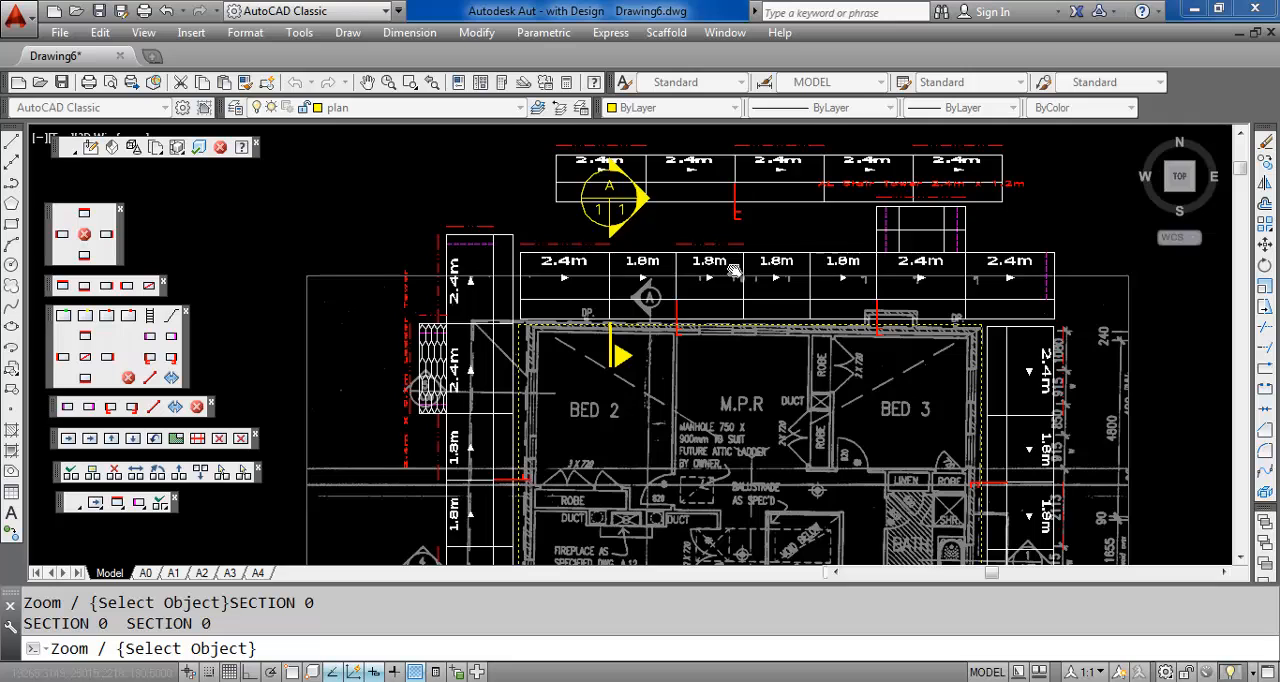
scroll(745, 272, down, 2)
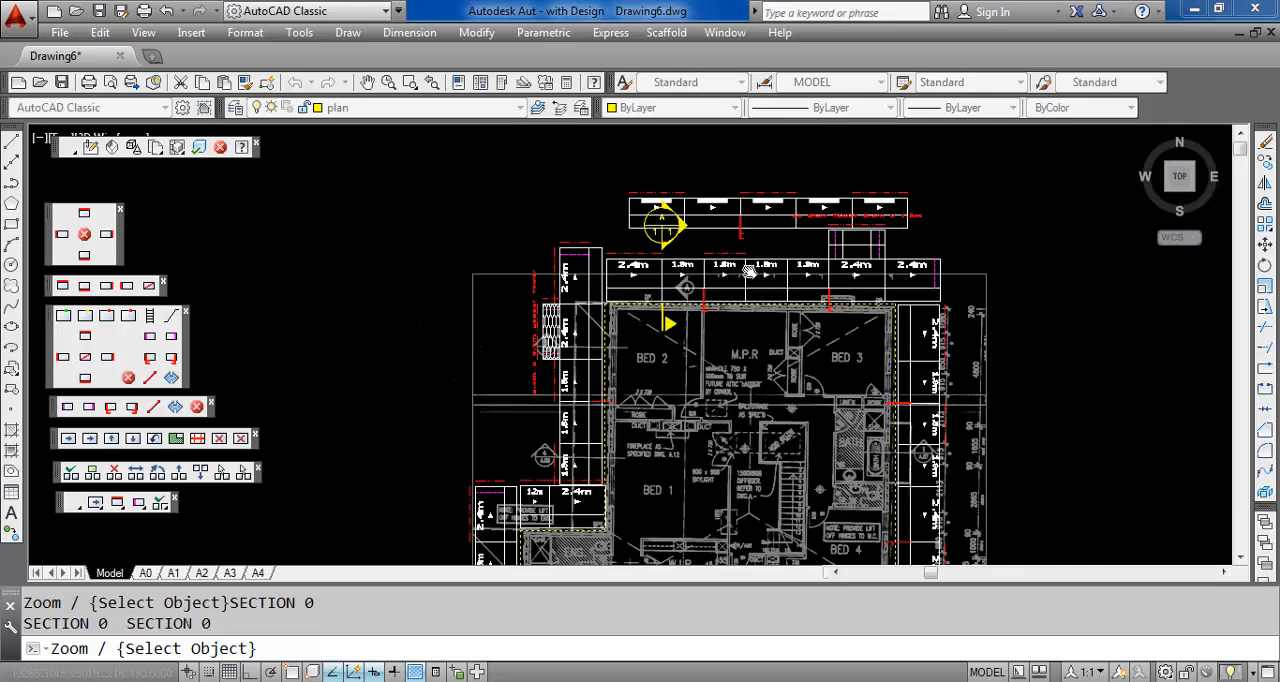
middle_drag(725, 345, 726, 289)
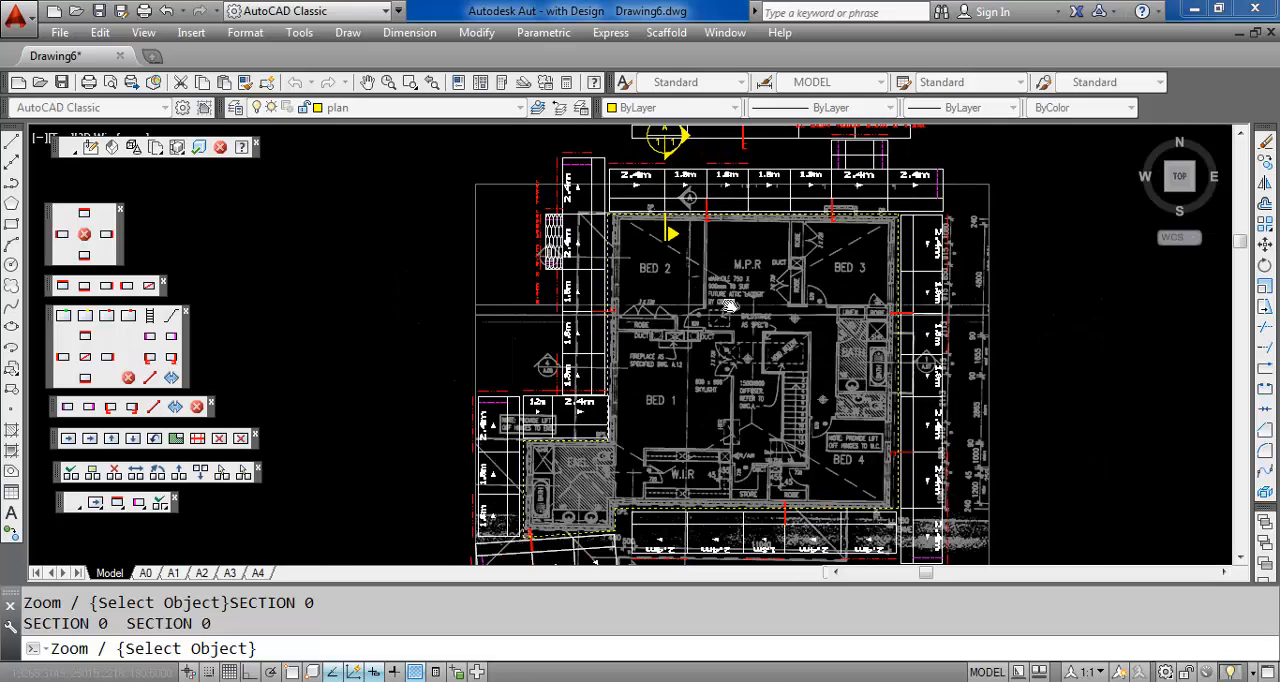
scroll(730, 295, down, 2)
scroll(746, 273, up, 2)
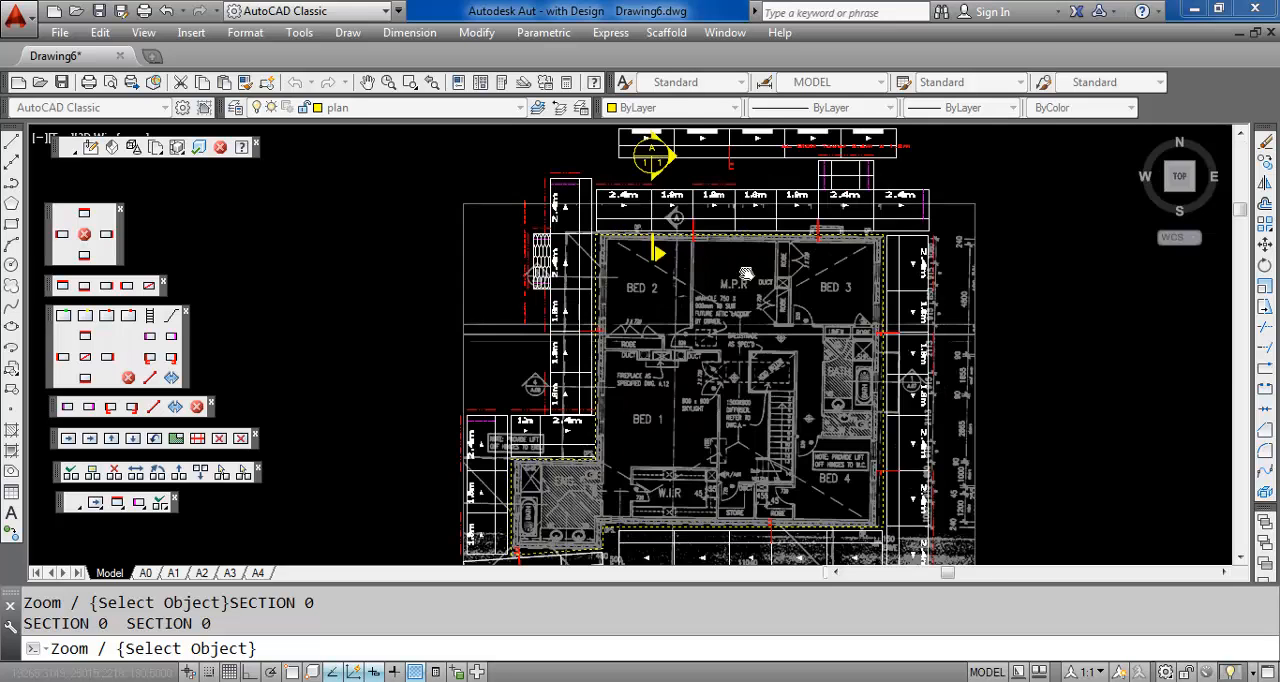
scroll(747, 273, down, 2)
middle_drag(748, 274, 704, 302)
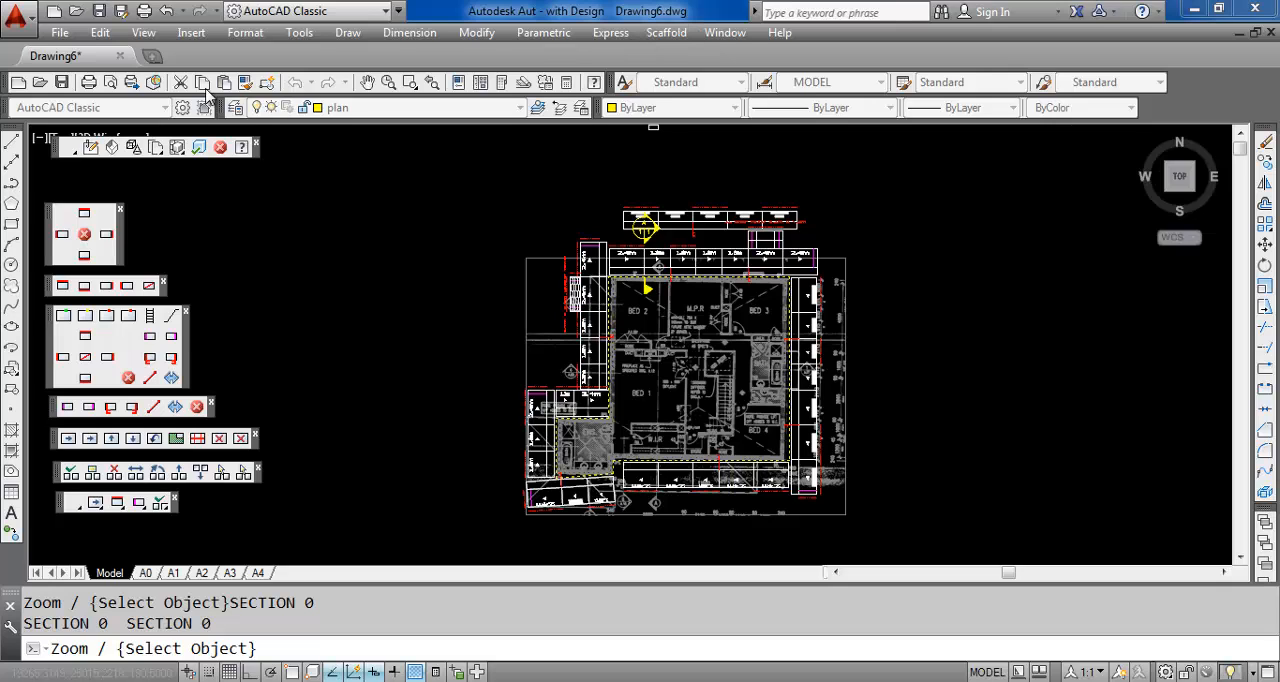
click(135, 148)
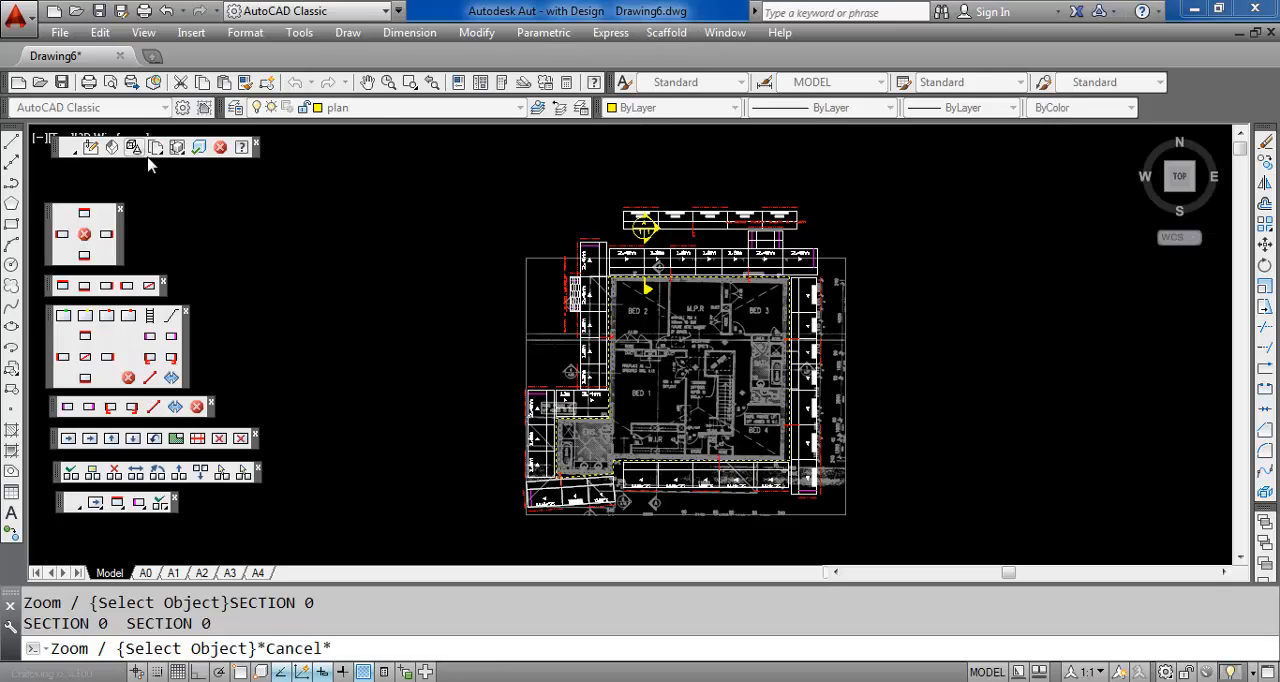
click(603, 359)
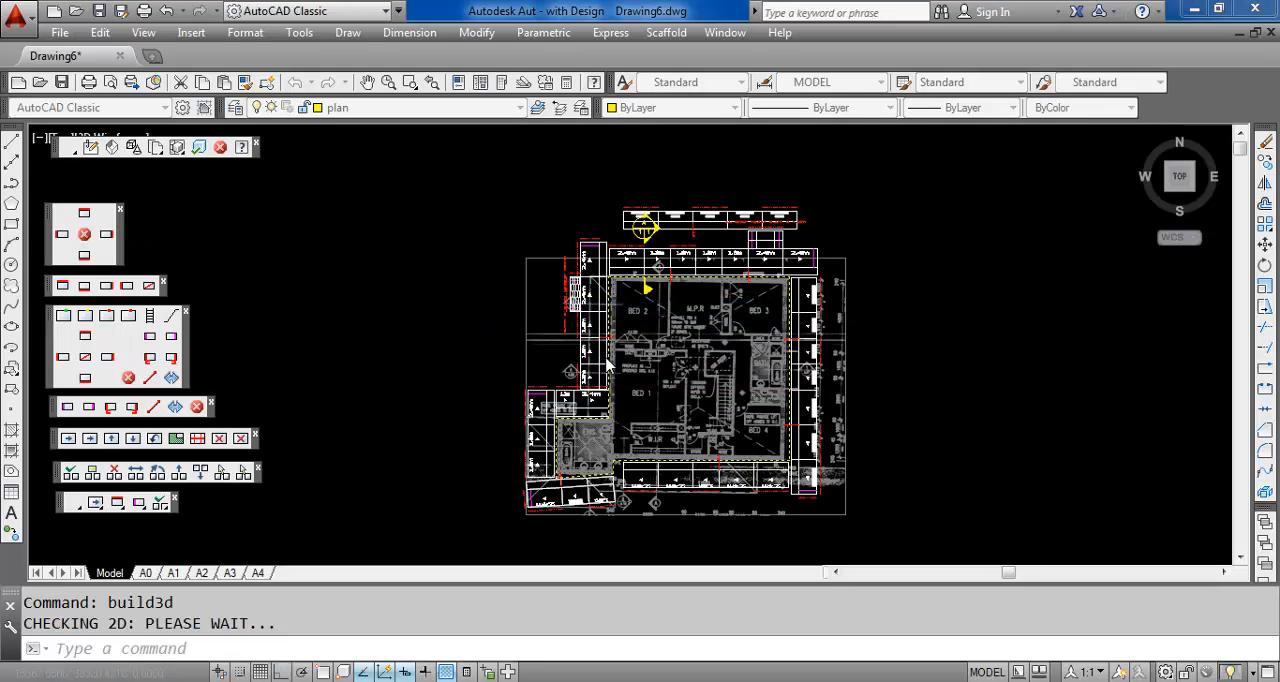
click(605, 358)
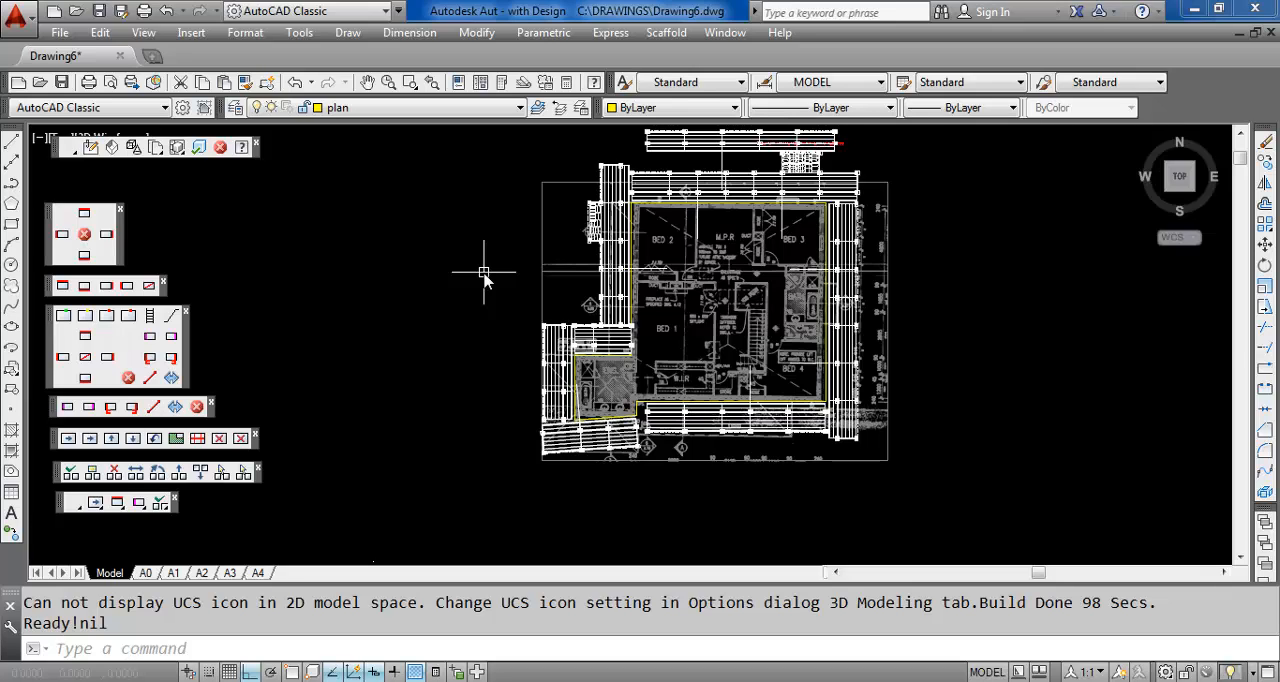
Switch to a 3D view with the DV command and orbit the scaffold to examine it from its right side
text(DV)
key(Return)
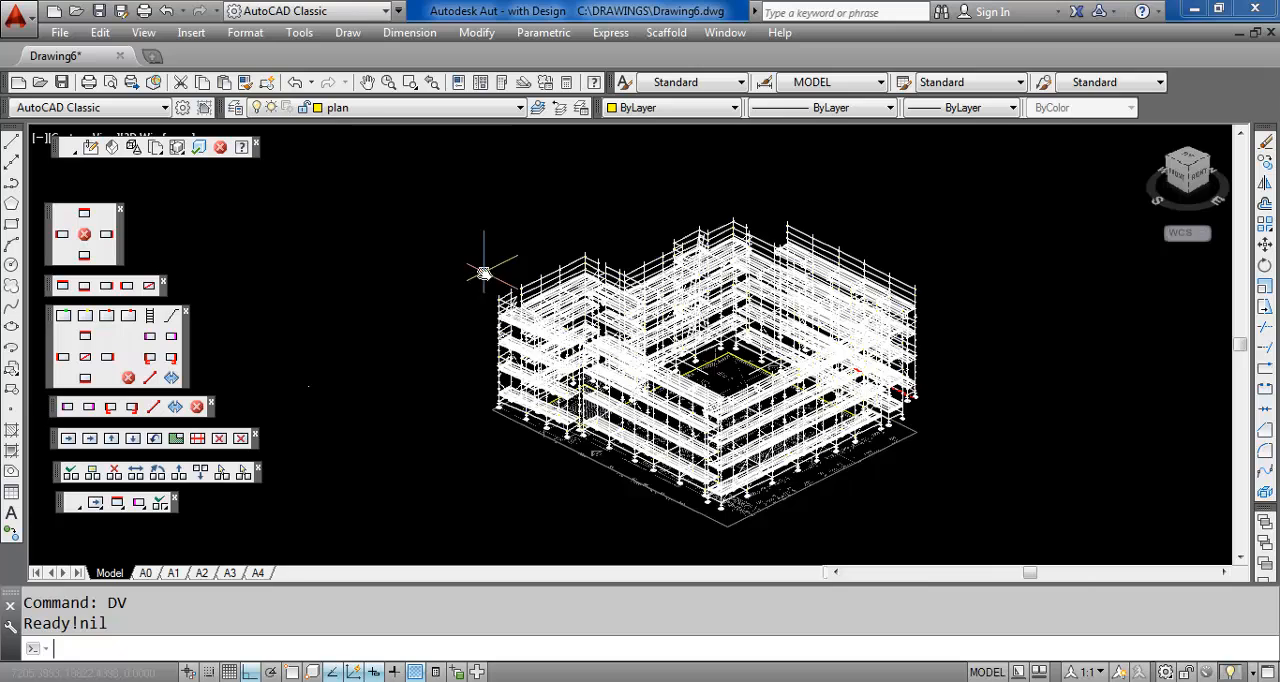
middle_drag(484, 272, 403, 263)
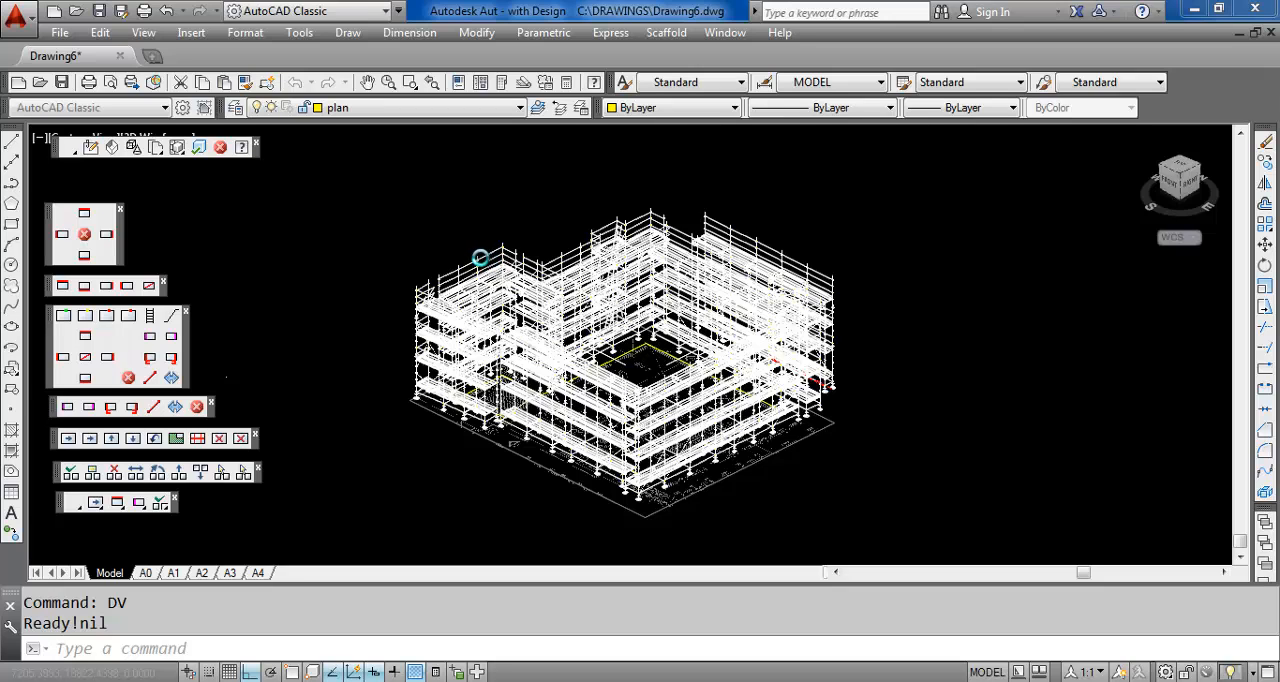
shift+middle_drag(478, 257, 425, 253)
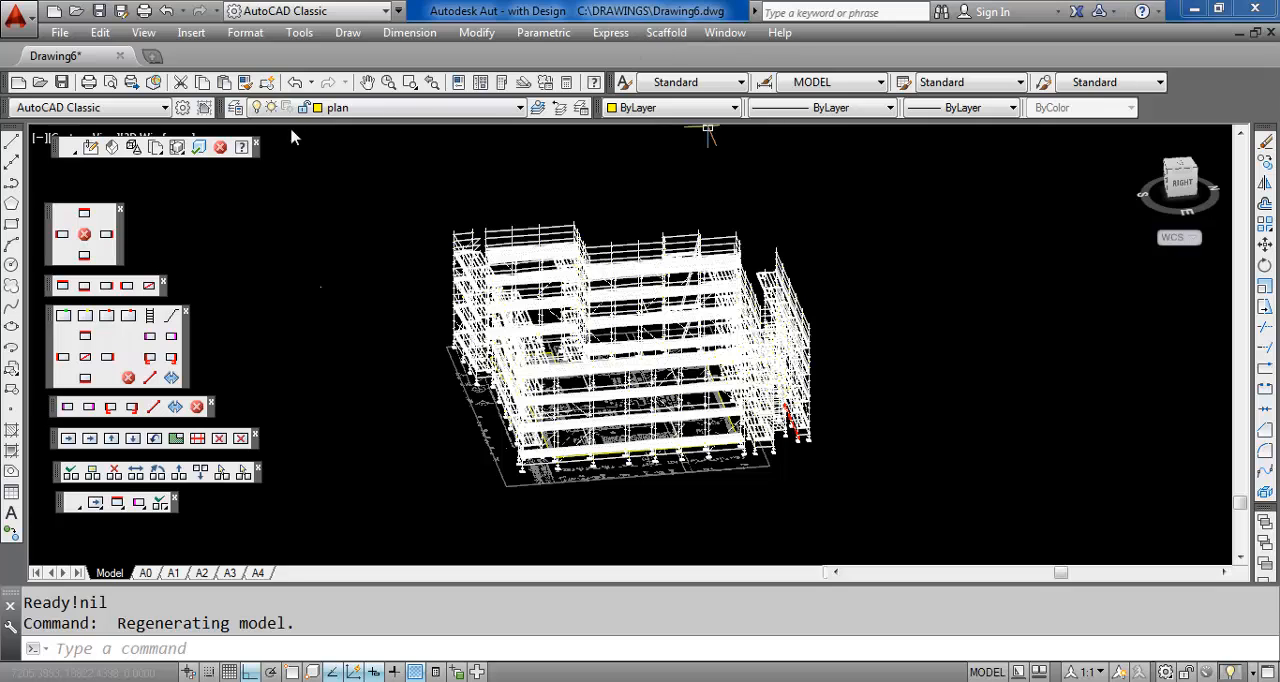
Generate a quote for all scaffold parts and output it as a detailed report through the Windows system printer
click(156, 148)
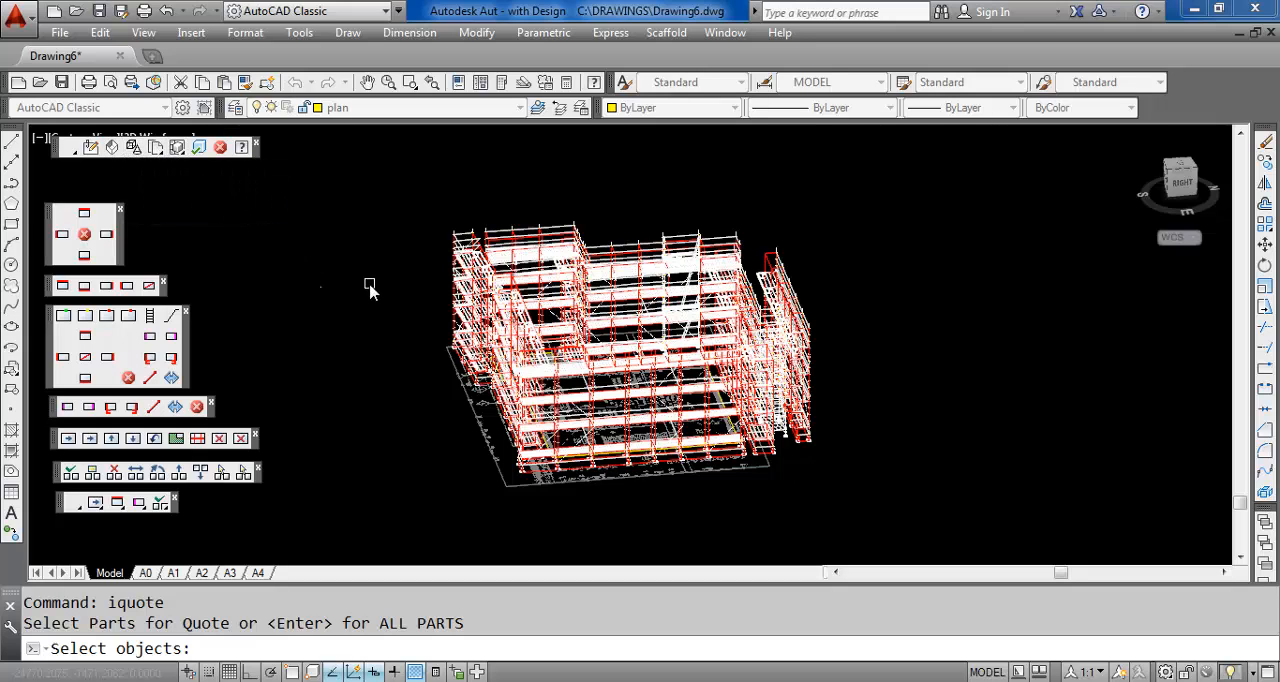
key(Return)
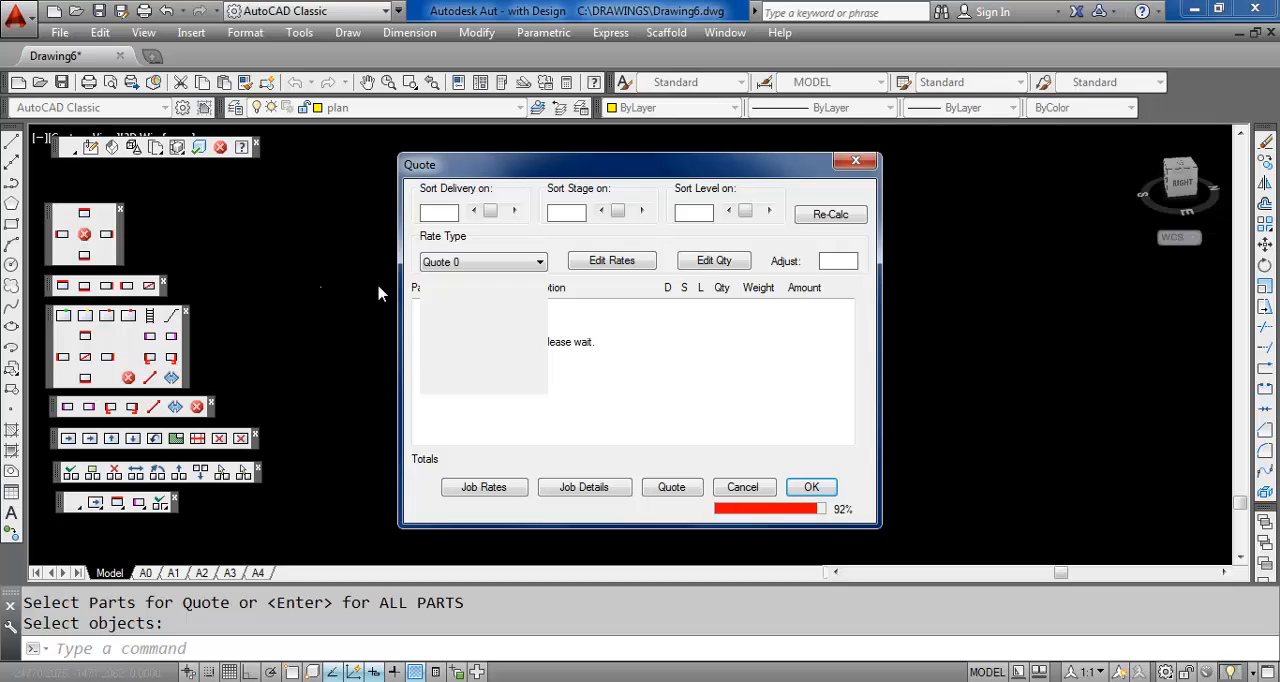
click(671, 487)
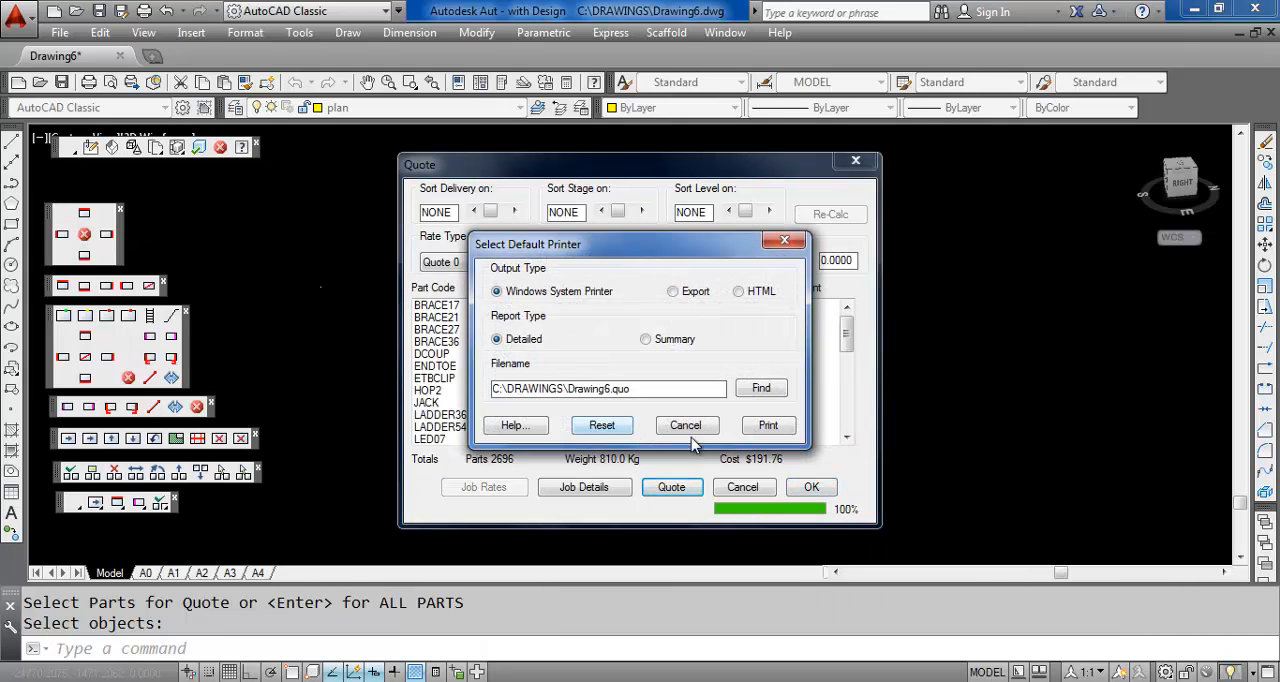
click(767, 425)
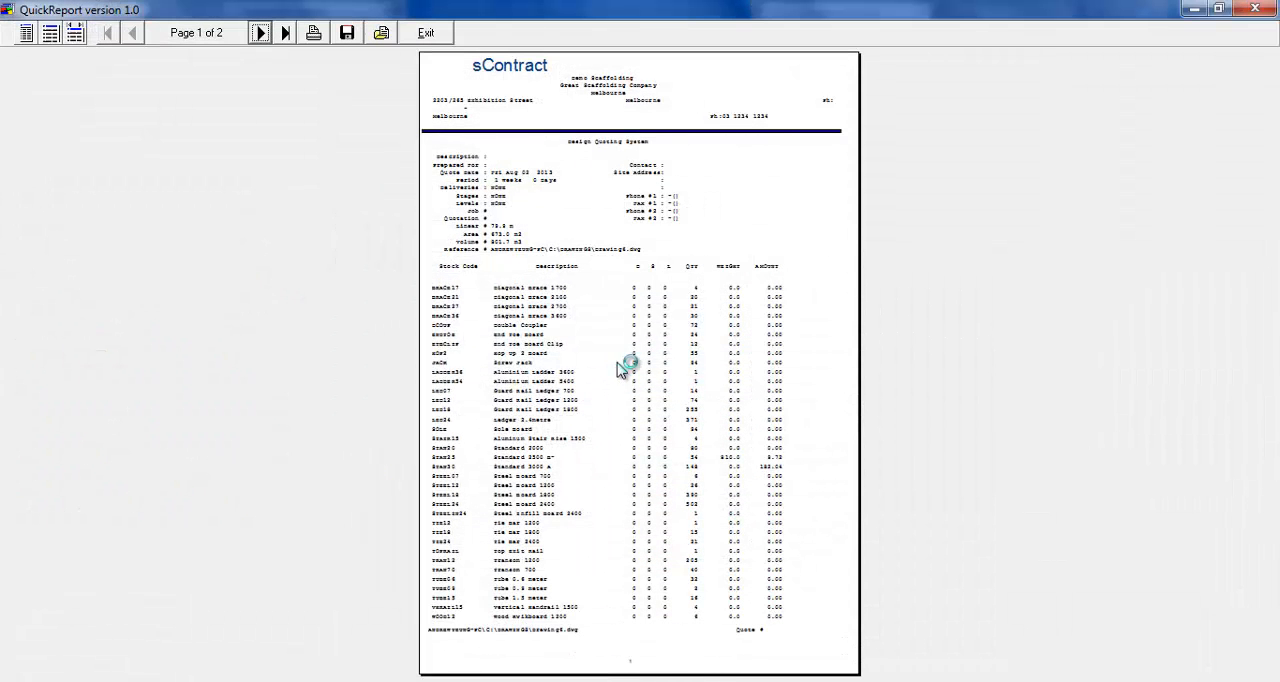
Review the part quantities and totals on both pages of the quote report, then close the report and quote windows
click(51, 34)
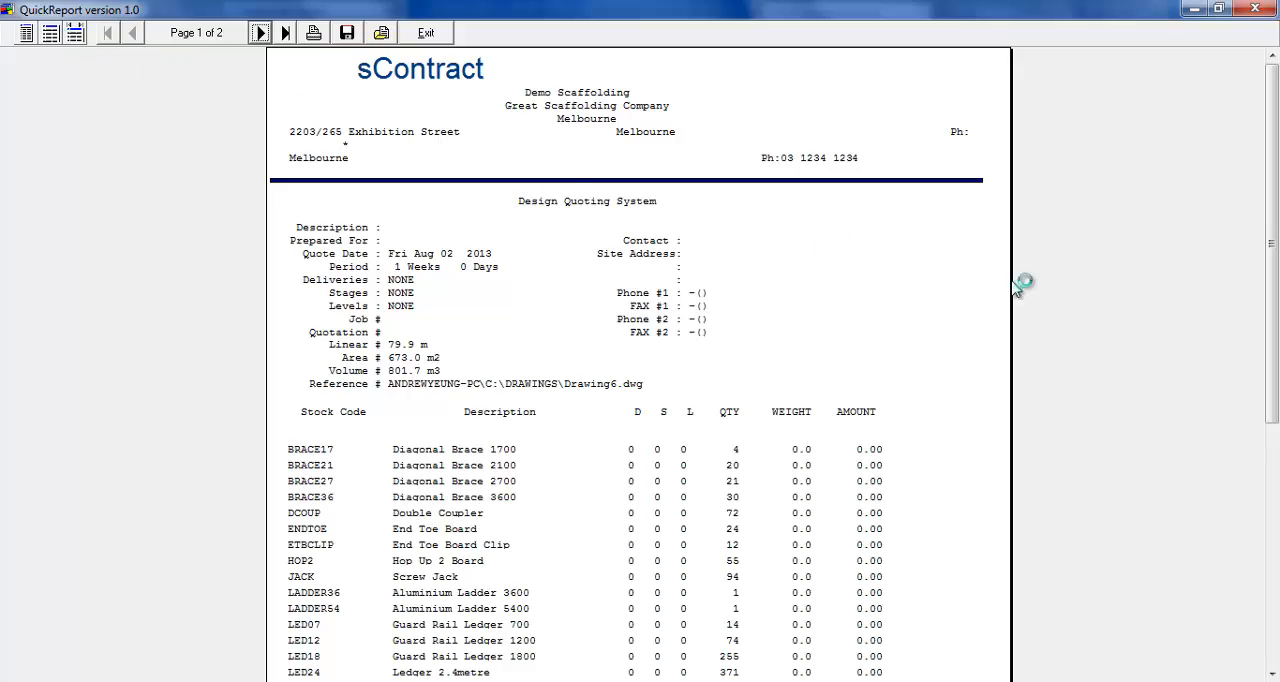
drag(1273, 216, 1276, 302)
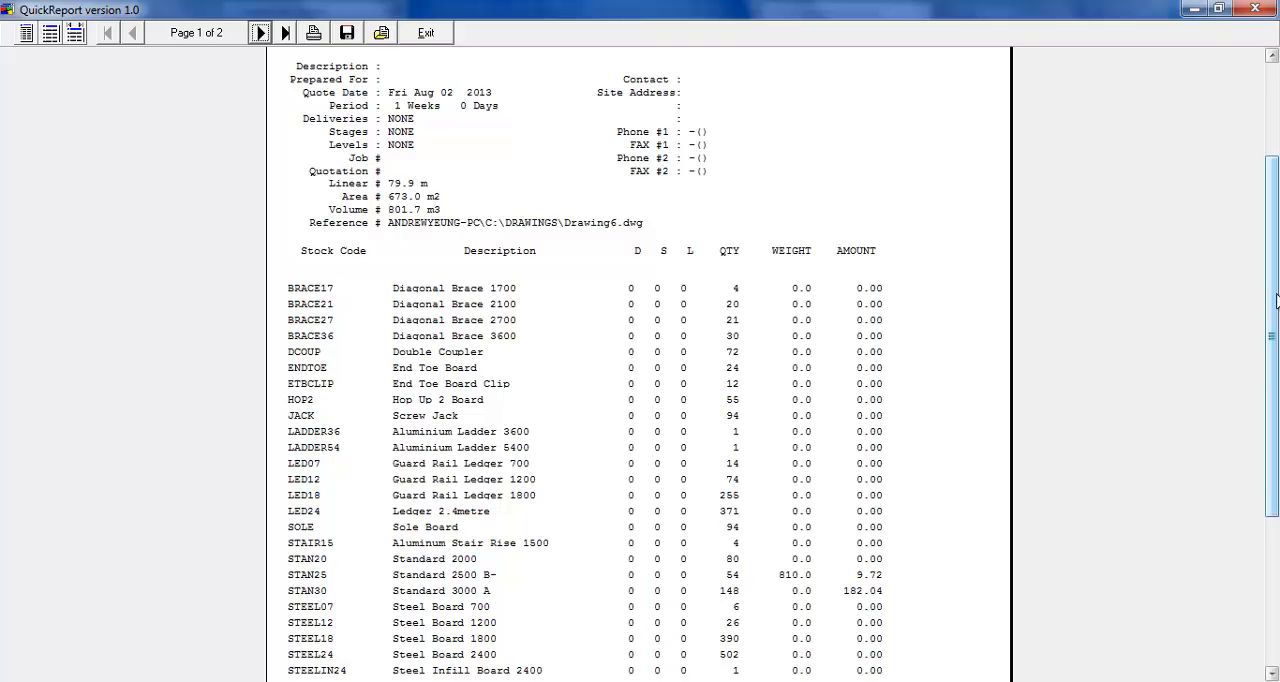
drag(1270, 305, 1271, 332)
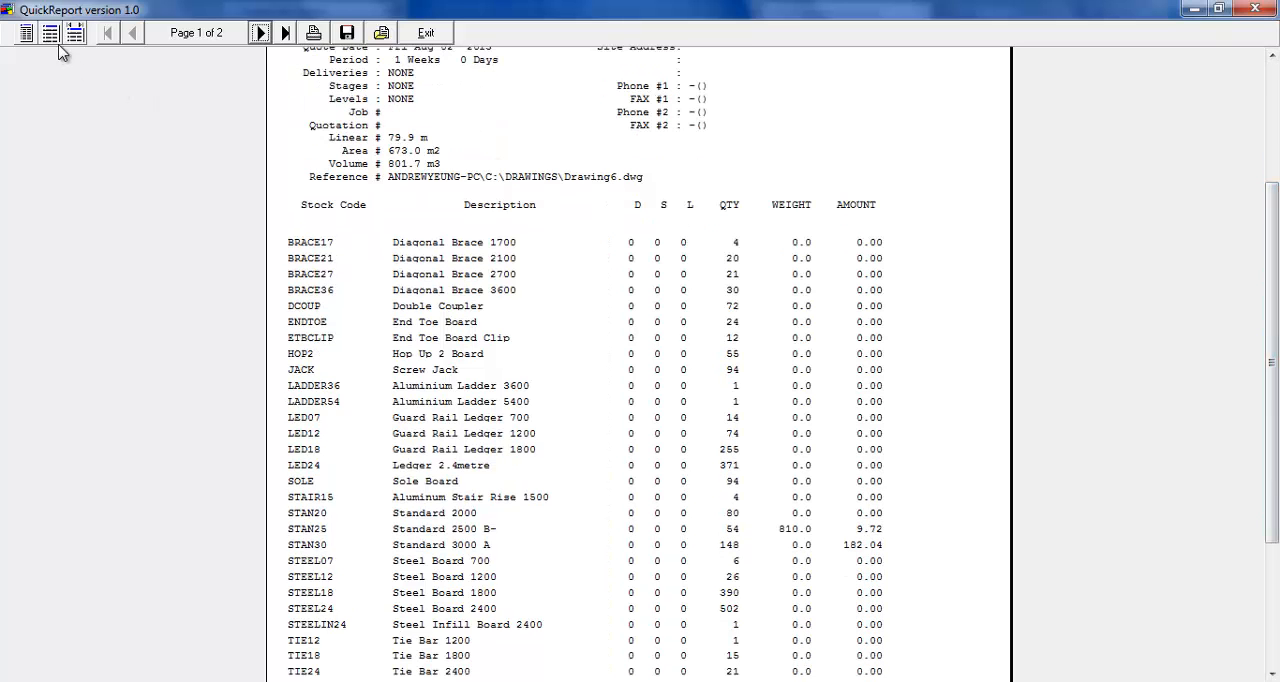
click(259, 33)
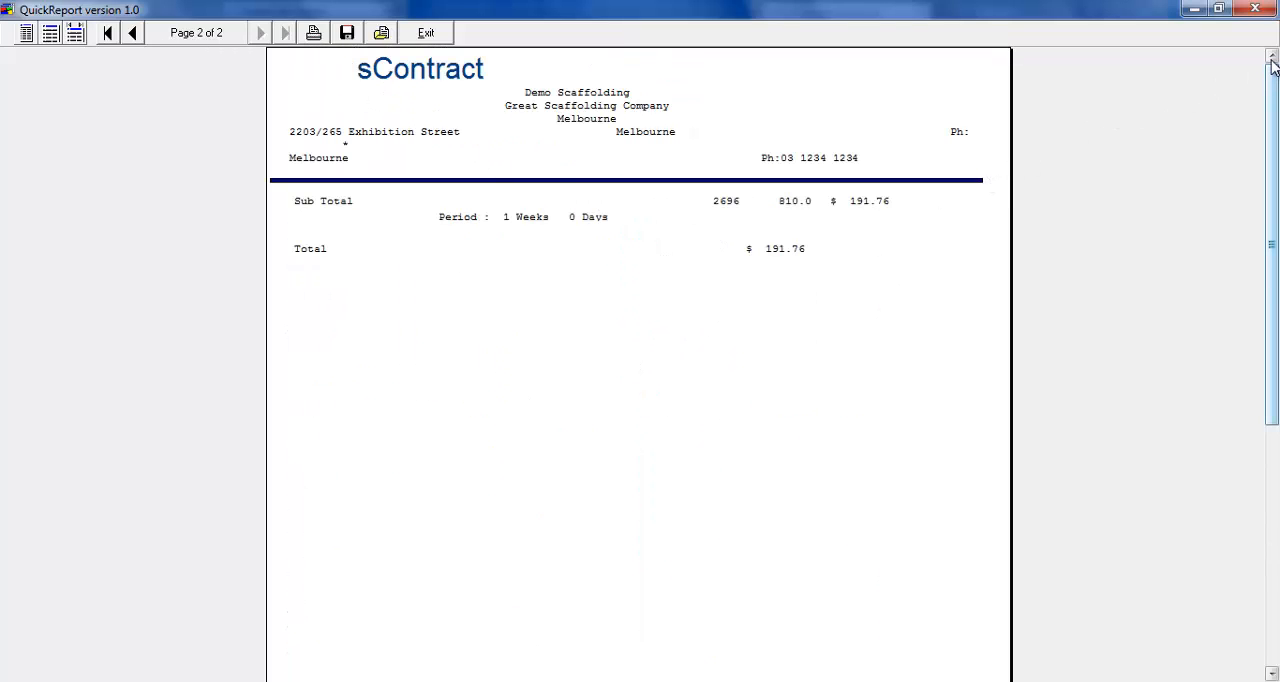
click(426, 33)
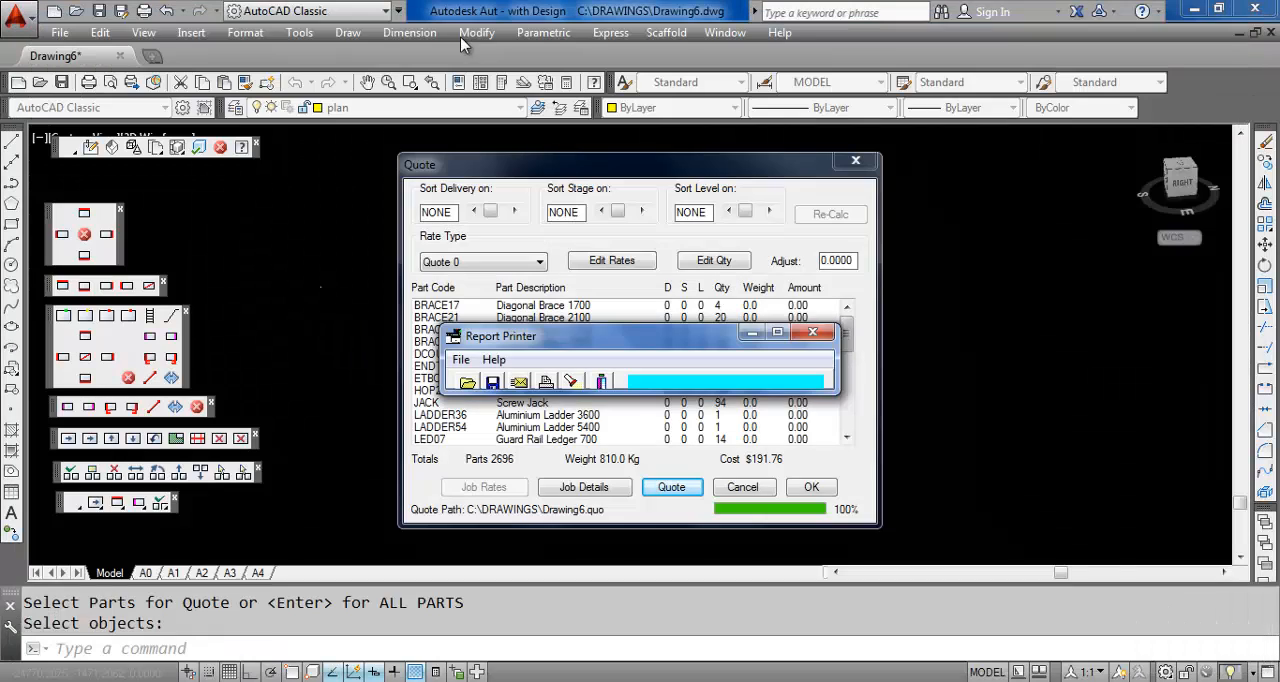
click(812, 332)
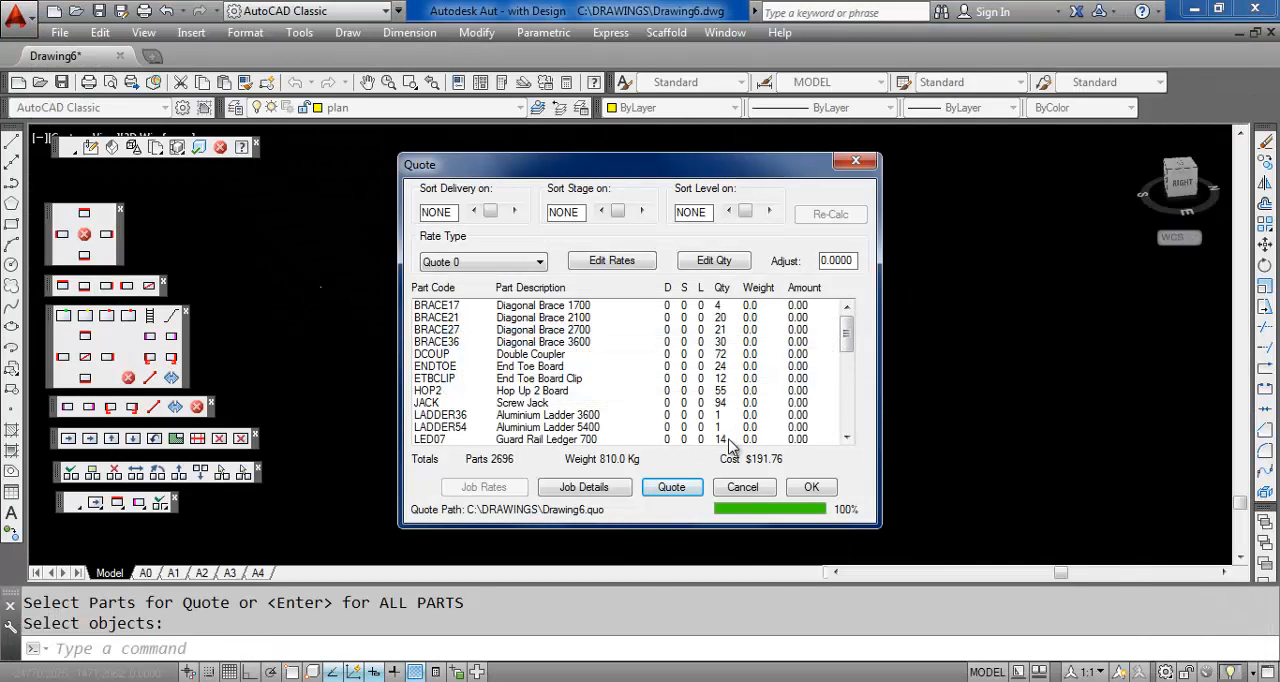
click(740, 487)
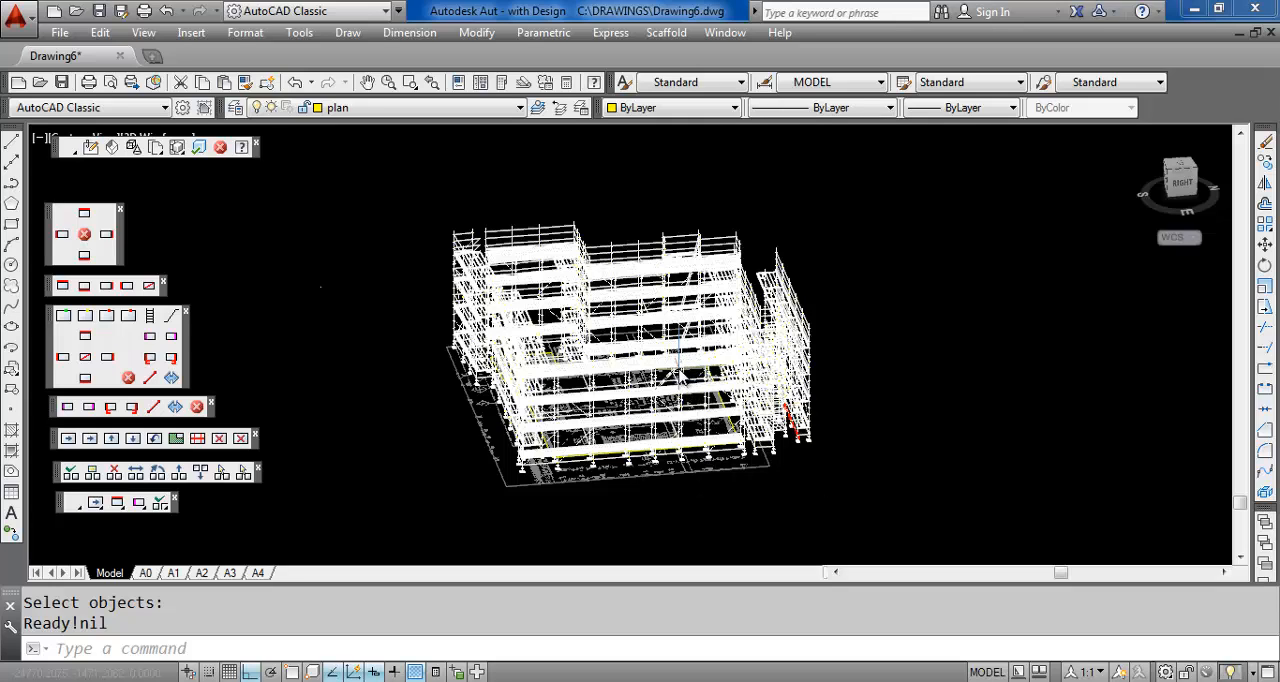
Set up the A4 layout's drawing sheet with client "Demonstration client", project "Project x" and drawing number 123, using the top-left header and bottom-right footer
click(259, 573)
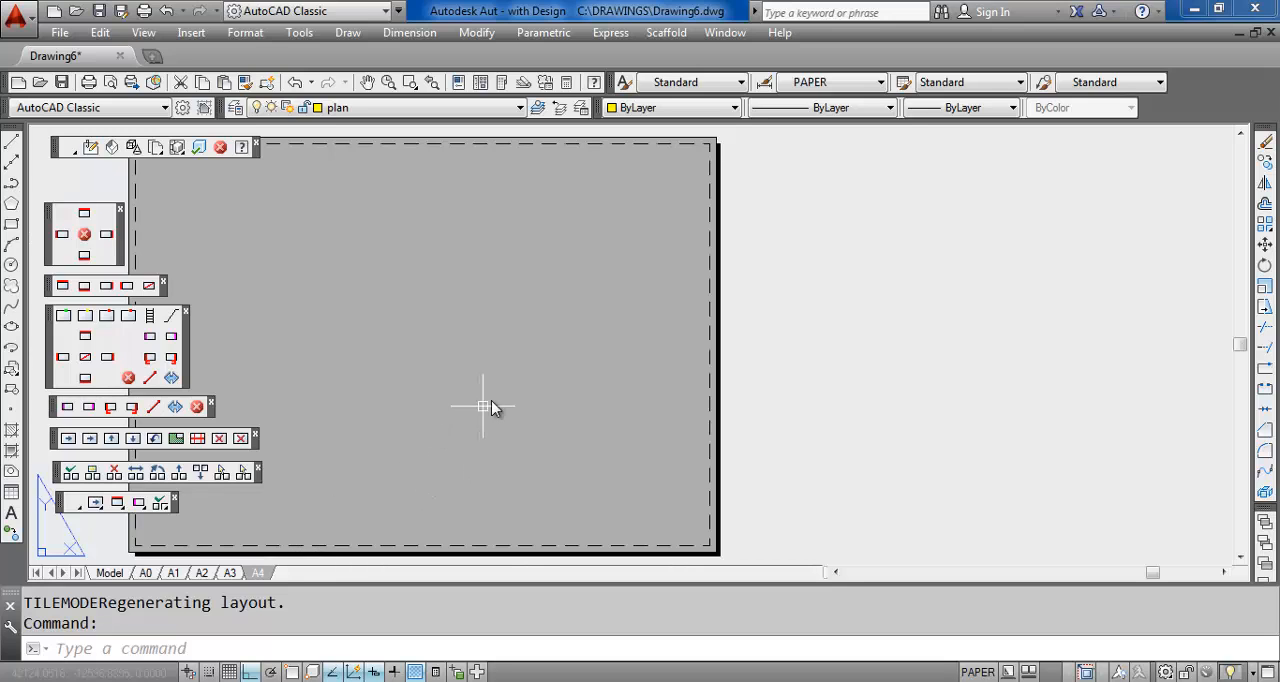
middle_drag(491, 404, 717, 397)
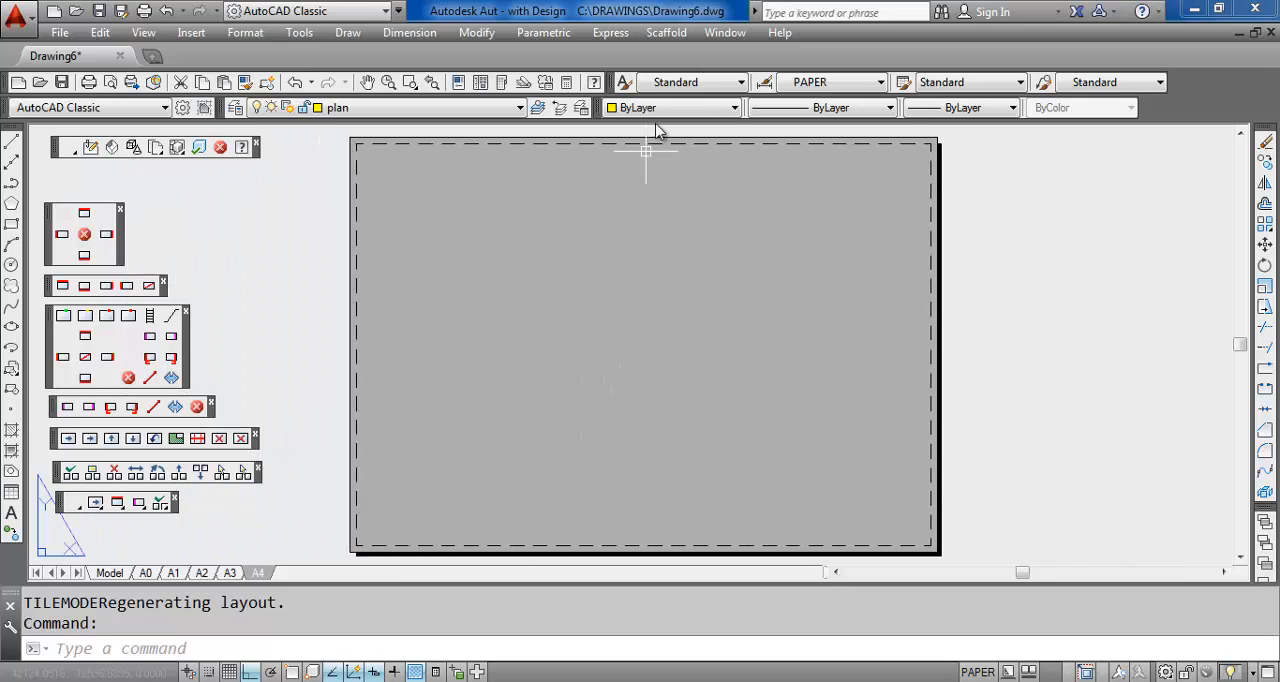
click(666, 32)
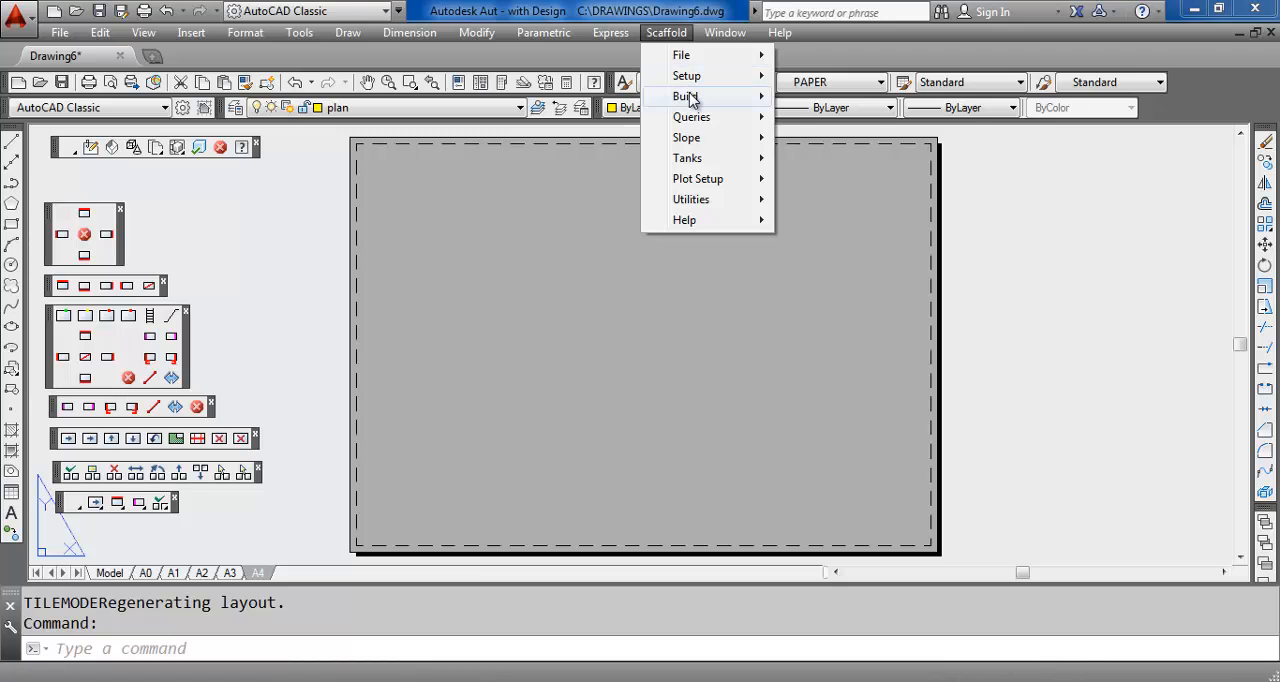
mouse_move(690, 100)
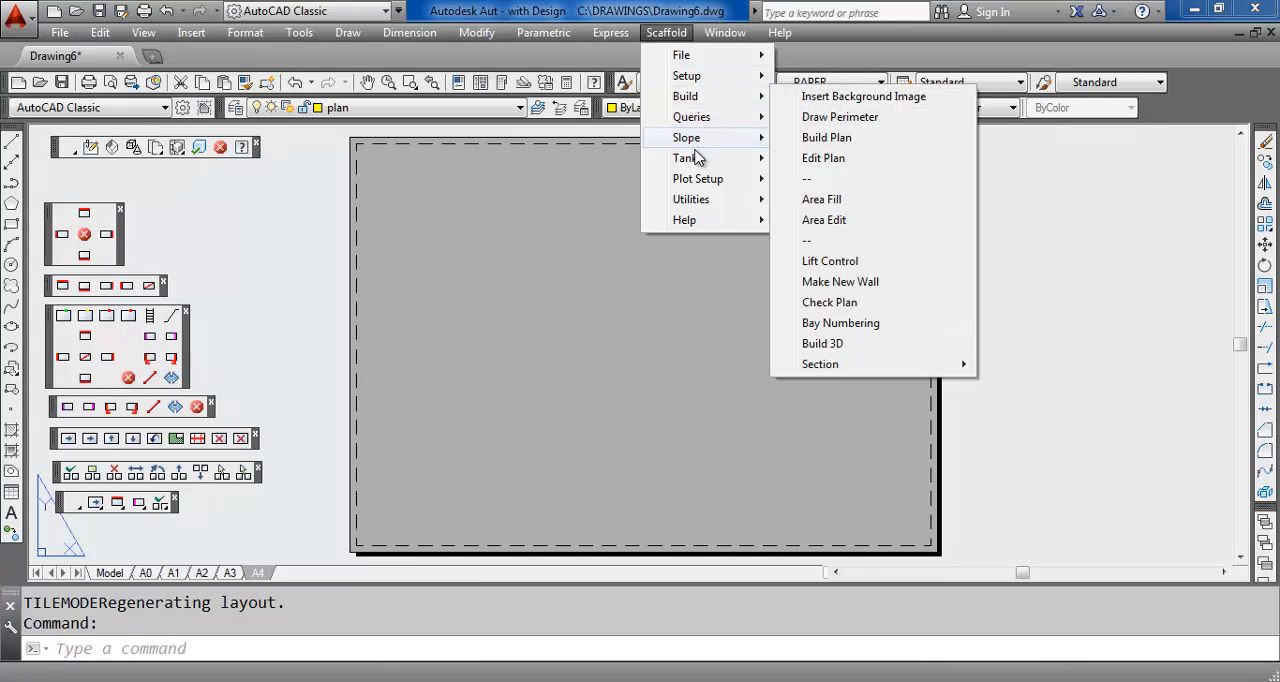
mouse_move(748, 182)
click(803, 180)
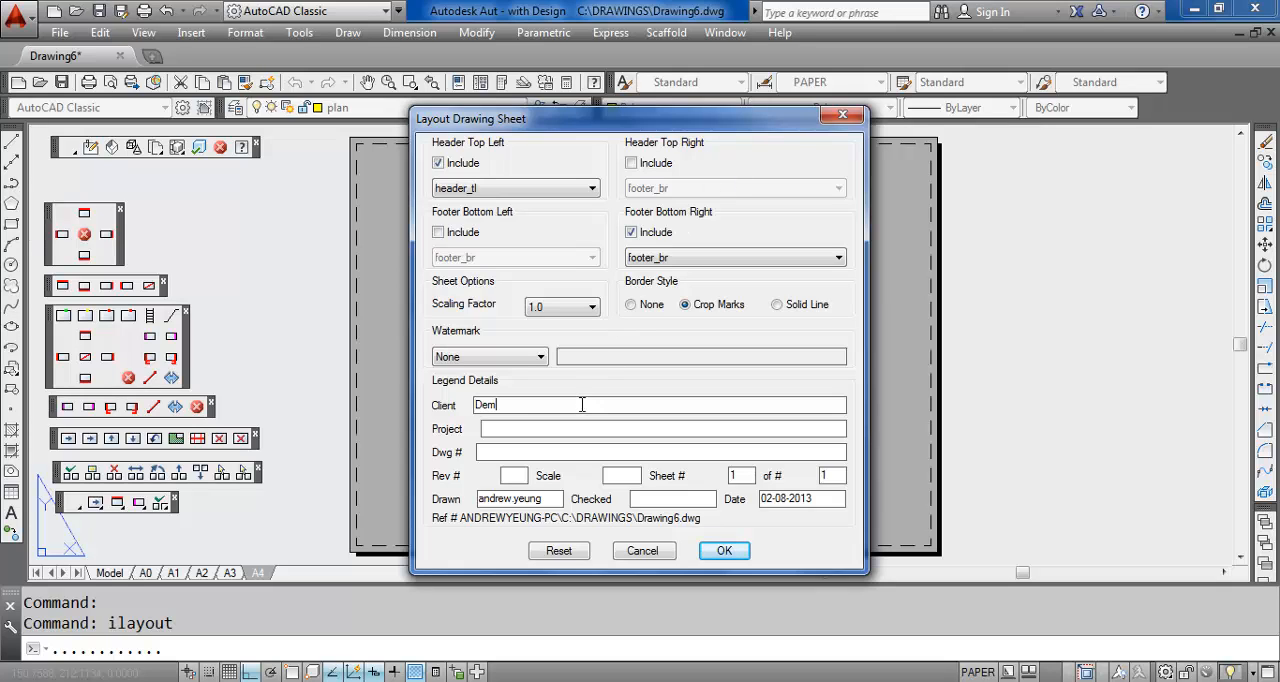
text(onstration client)
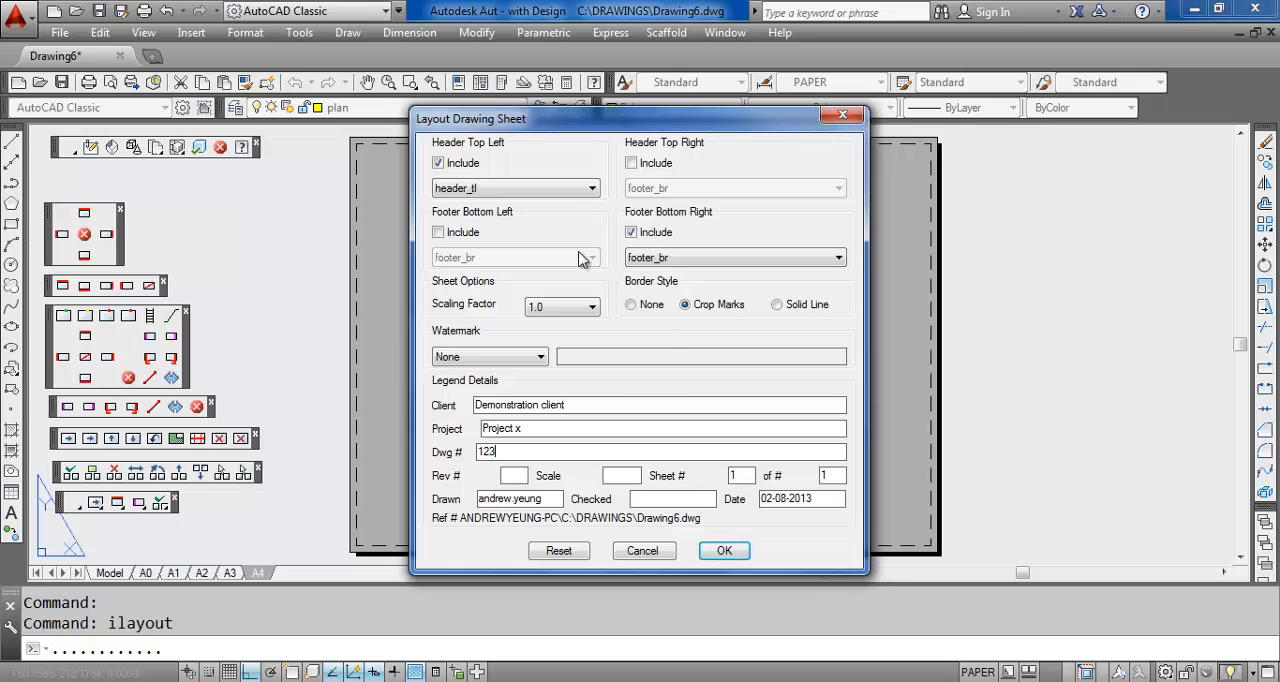
click(438, 233)
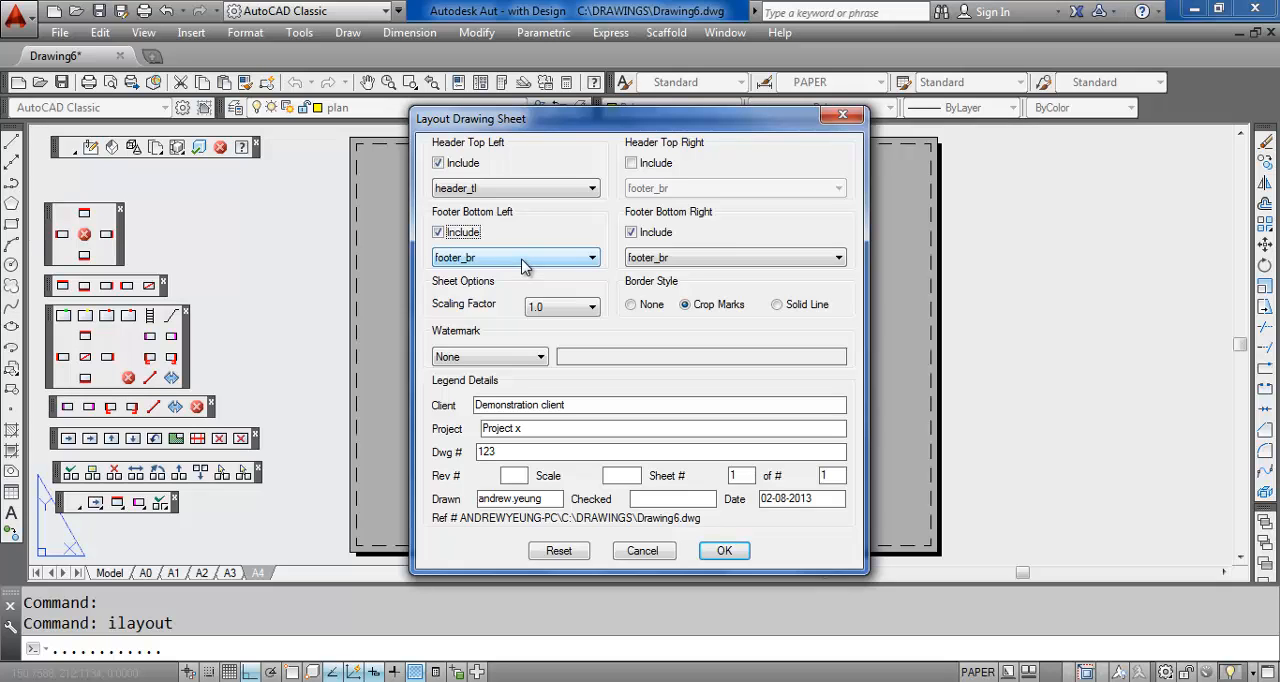
click(439, 234)
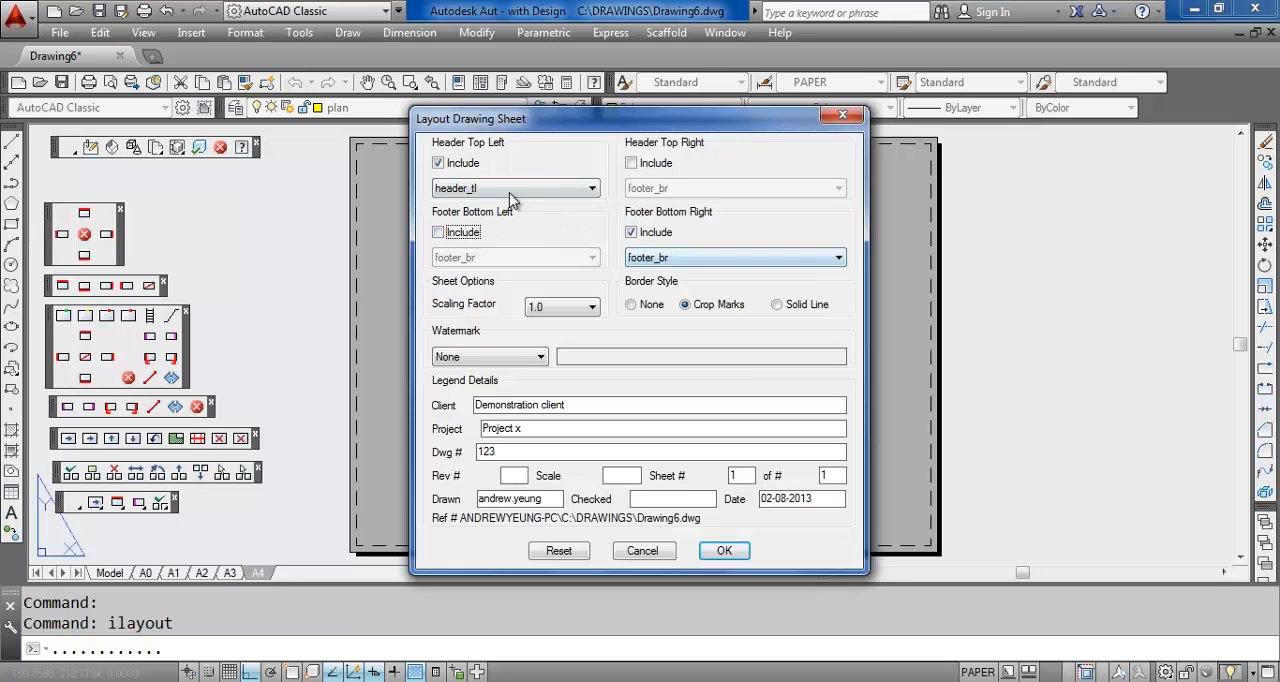
click(730, 551)
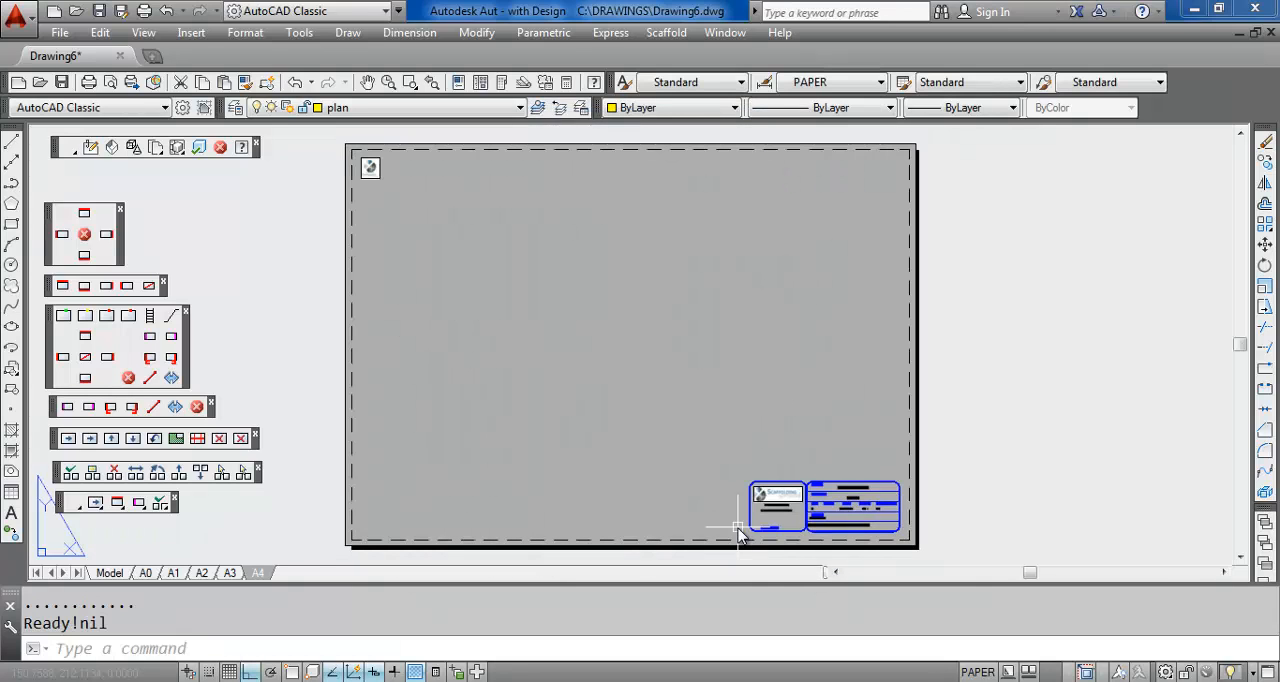
Examine the title block details and the header logo on the A4 sheet
scroll(829, 515, up, 4)
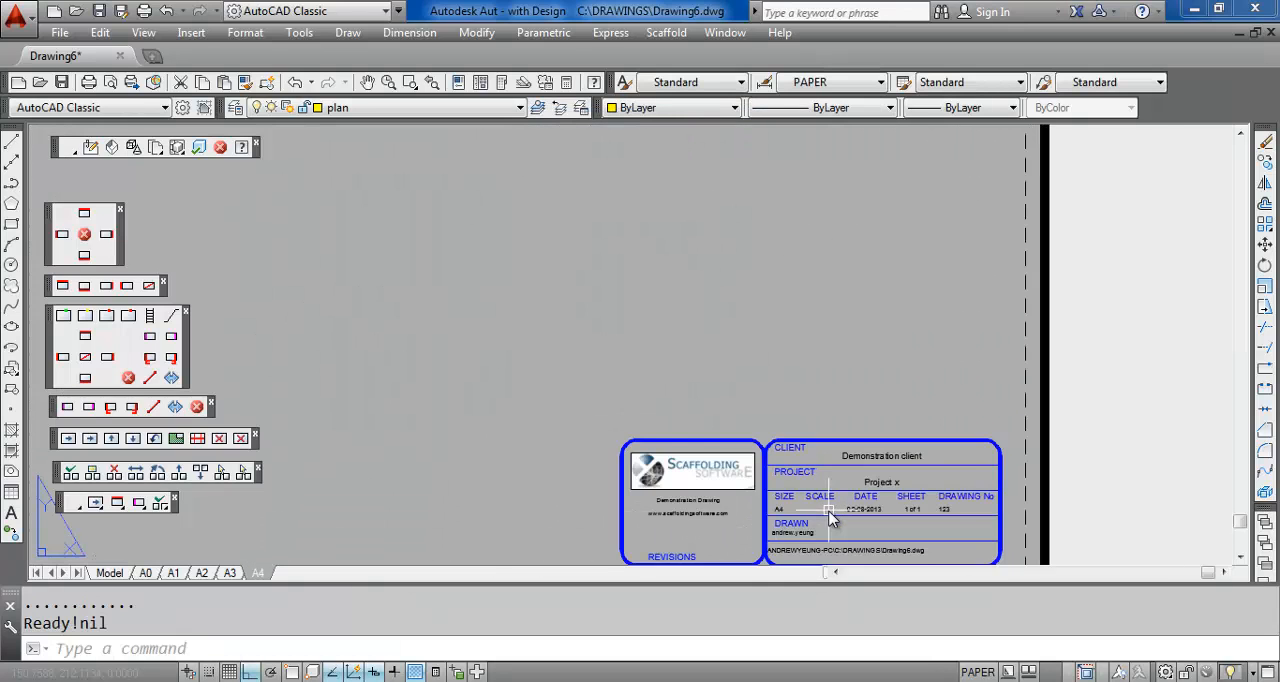
scroll(829, 515, up, 2)
middle_drag(814, 451, 818, 412)
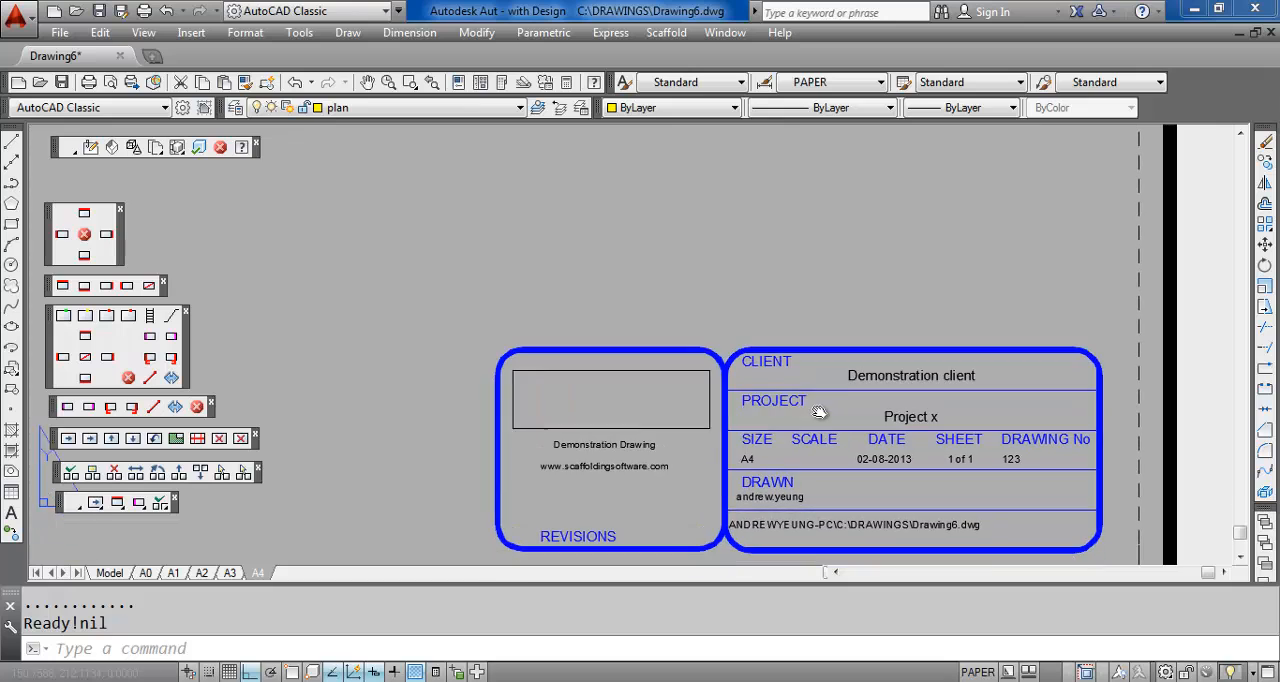
scroll(790, 380, down, 4)
middle_drag(717, 263, 813, 387)
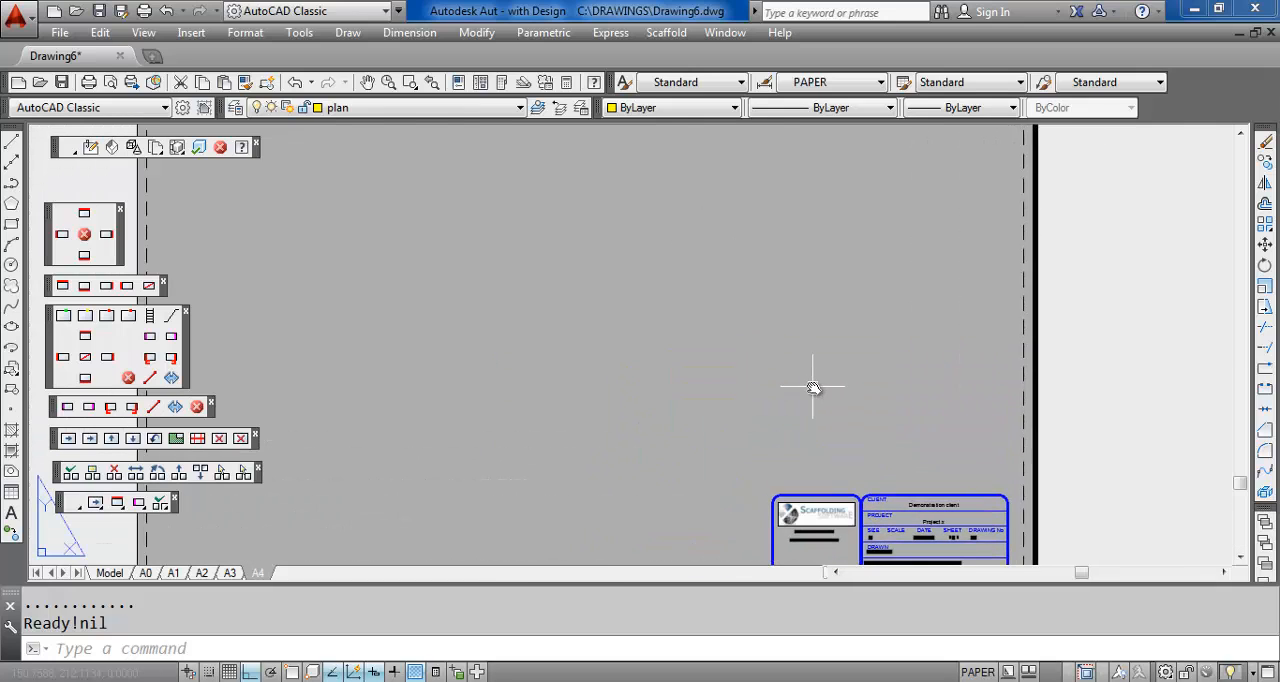
scroll(813, 387, down, 2)
scroll(366, 137, up, 3)
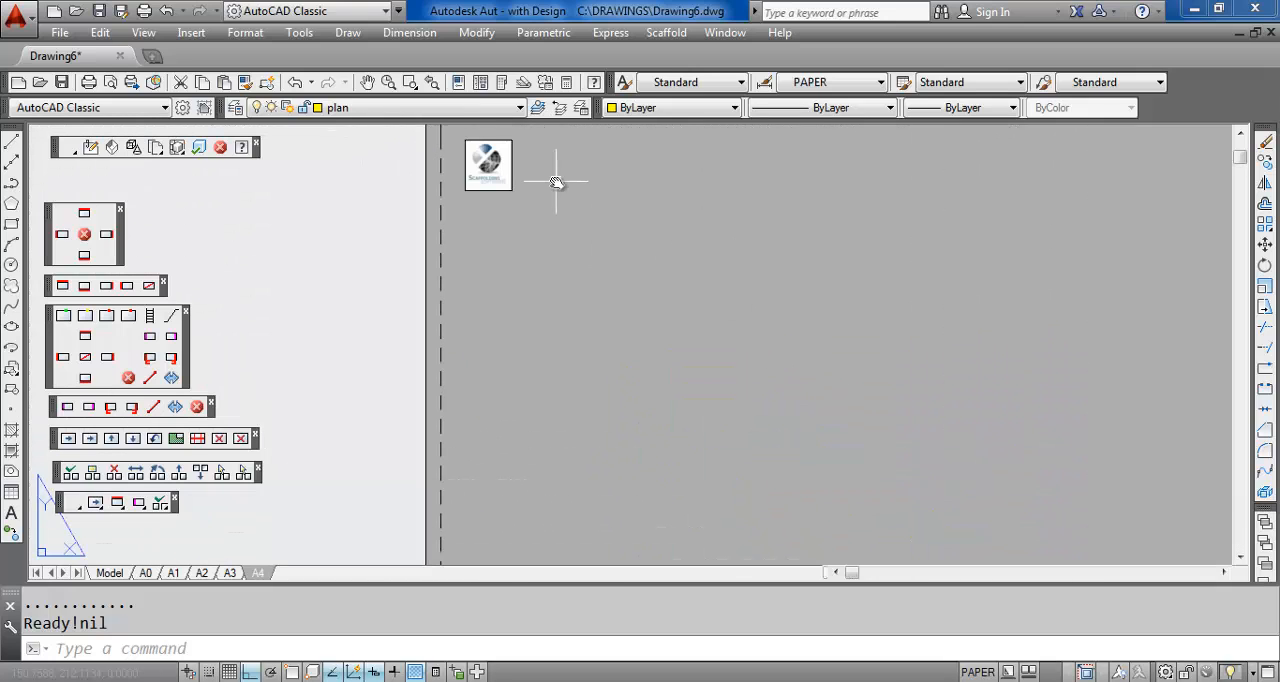
Inspect the logo in the header of the A4 sheet up close, then check the overall arrangement of the whole sheet
scroll(557, 182, up, 4)
scroll(491, 217, up, 2)
middle_drag(491, 217, 537, 341)
scroll(576, 331, down, 2)
scroll(692, 388, down, 2)
scroll(765, 440, up, 2)
middle_drag(752, 428, 700, 308)
scroll(692, 304, down, 2)
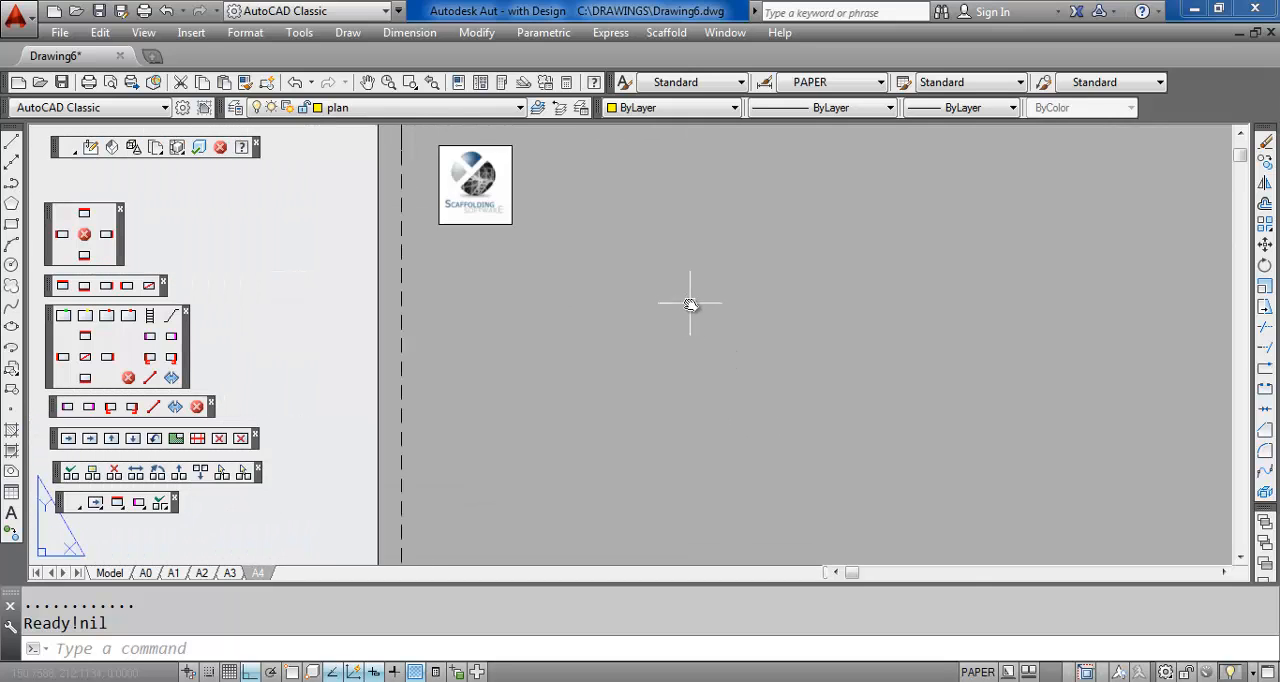
scroll(690, 303, down, 2)
scroll(780, 345, up, 1)
middle_drag(776, 354, 600, 289)
scroll(597, 289, down, 2)
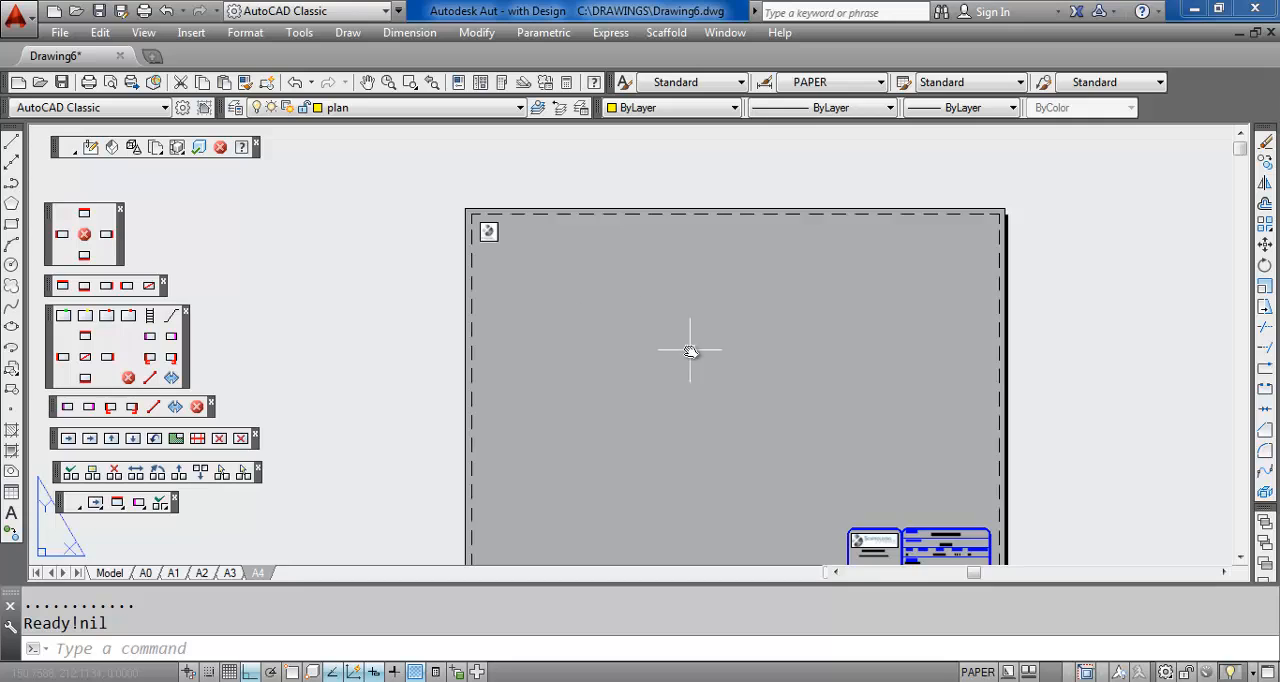
scroll(668, 336, up, 2)
middle_drag(646, 323, 566, 309)
scroll(566, 309, down, 2)
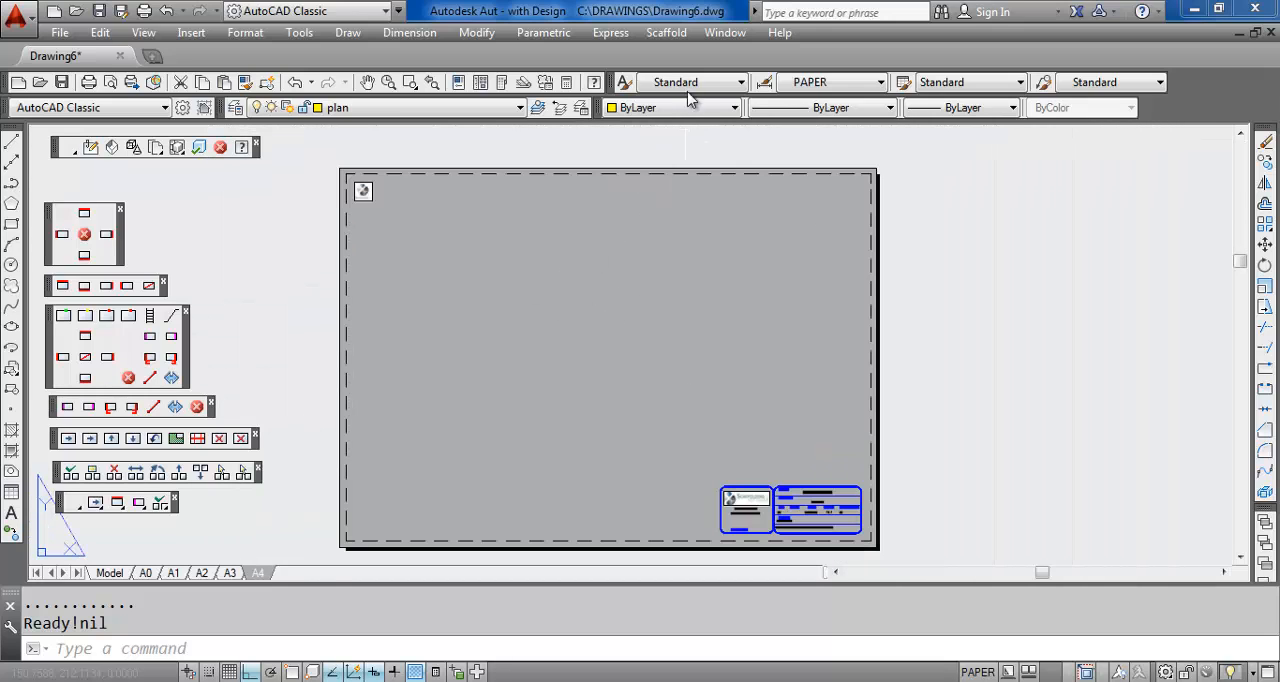
Insert the PLAN_2D drawing into paper space at scale 1:100, placing it in the upper-left part of the A4 sheet
click(653, 40)
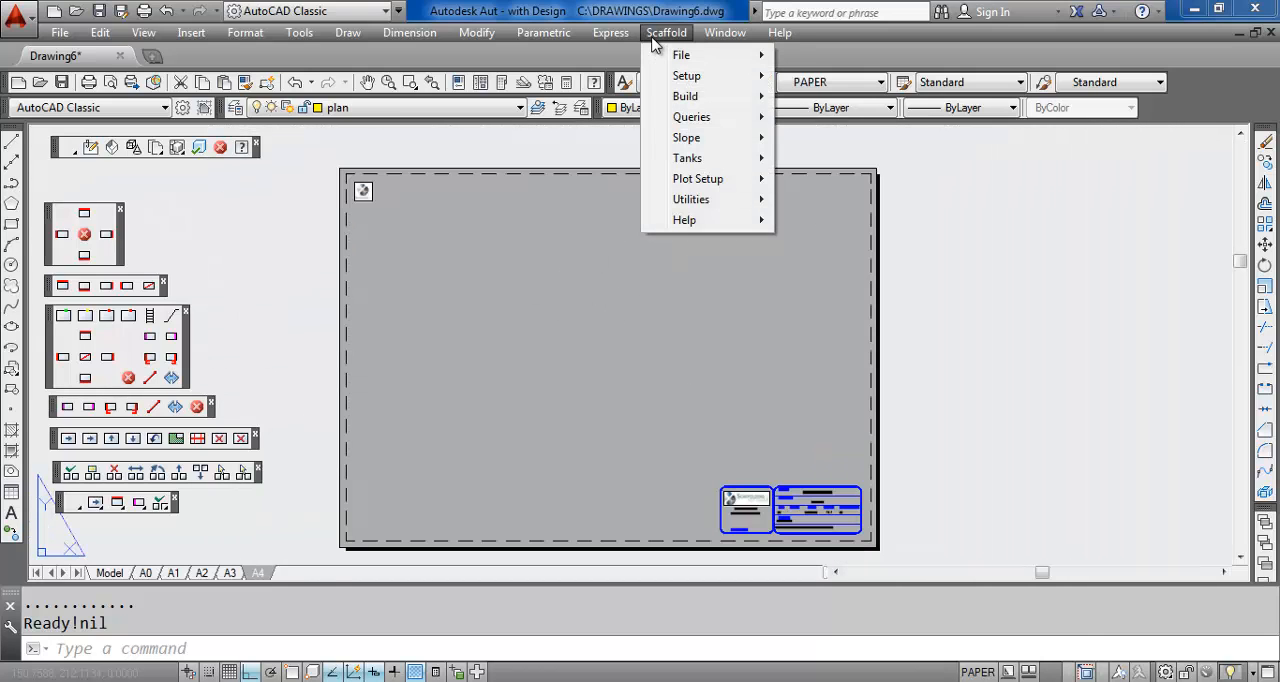
mouse_move(695, 181)
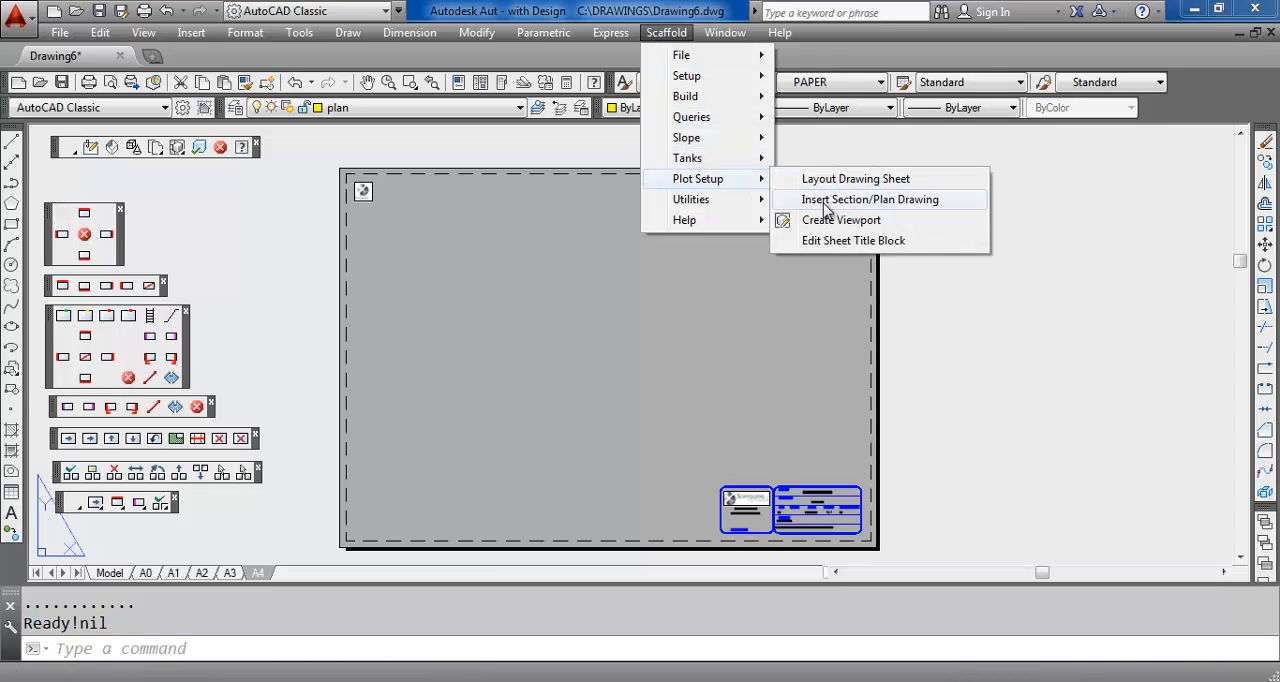
click(826, 200)
click(545, 216)
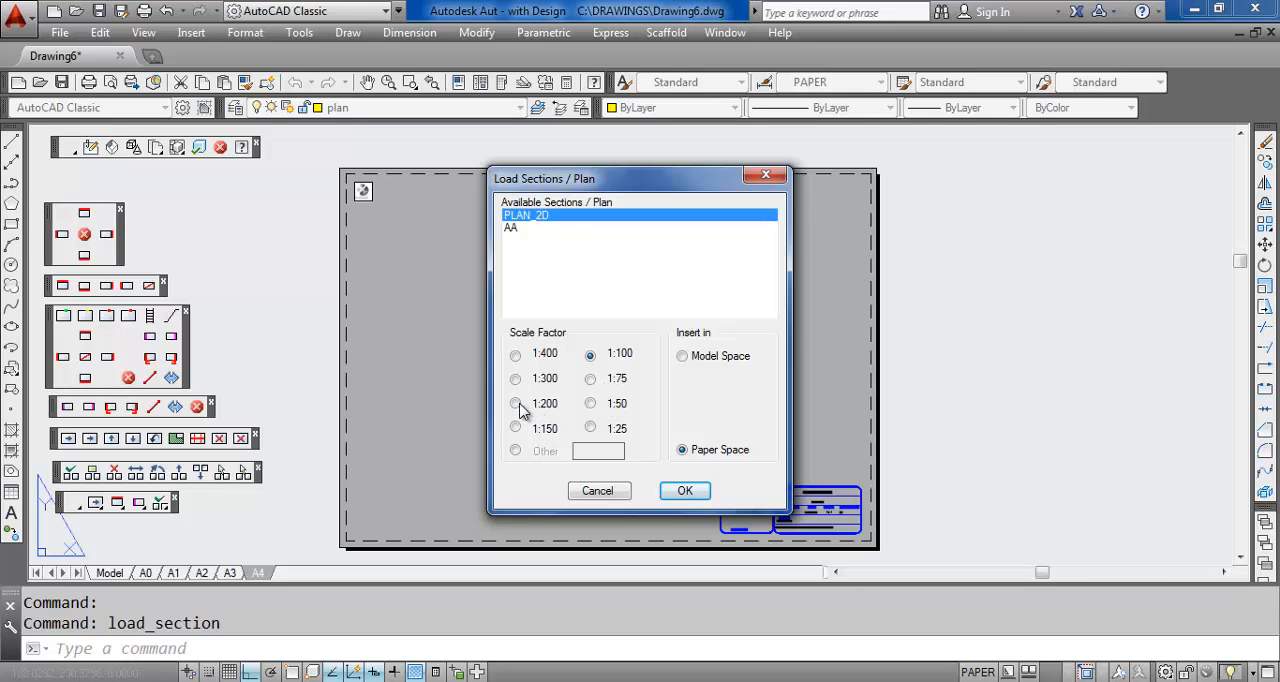
click(684, 491)
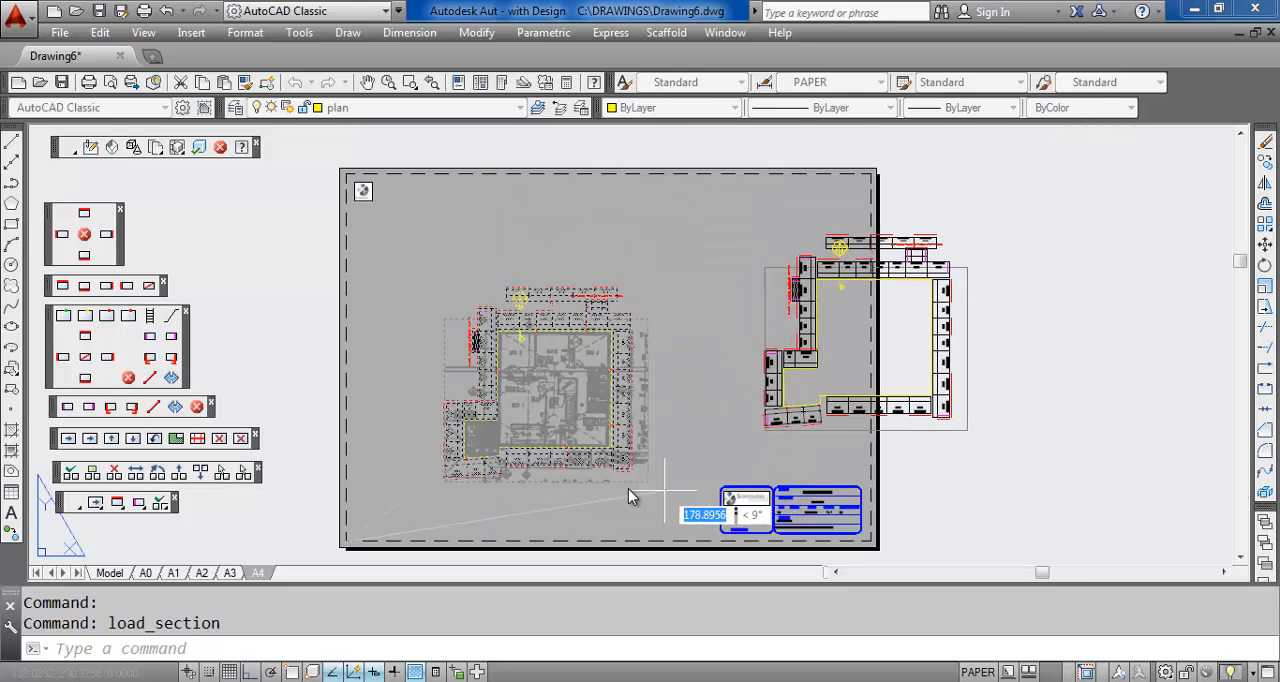
click(297, 453)
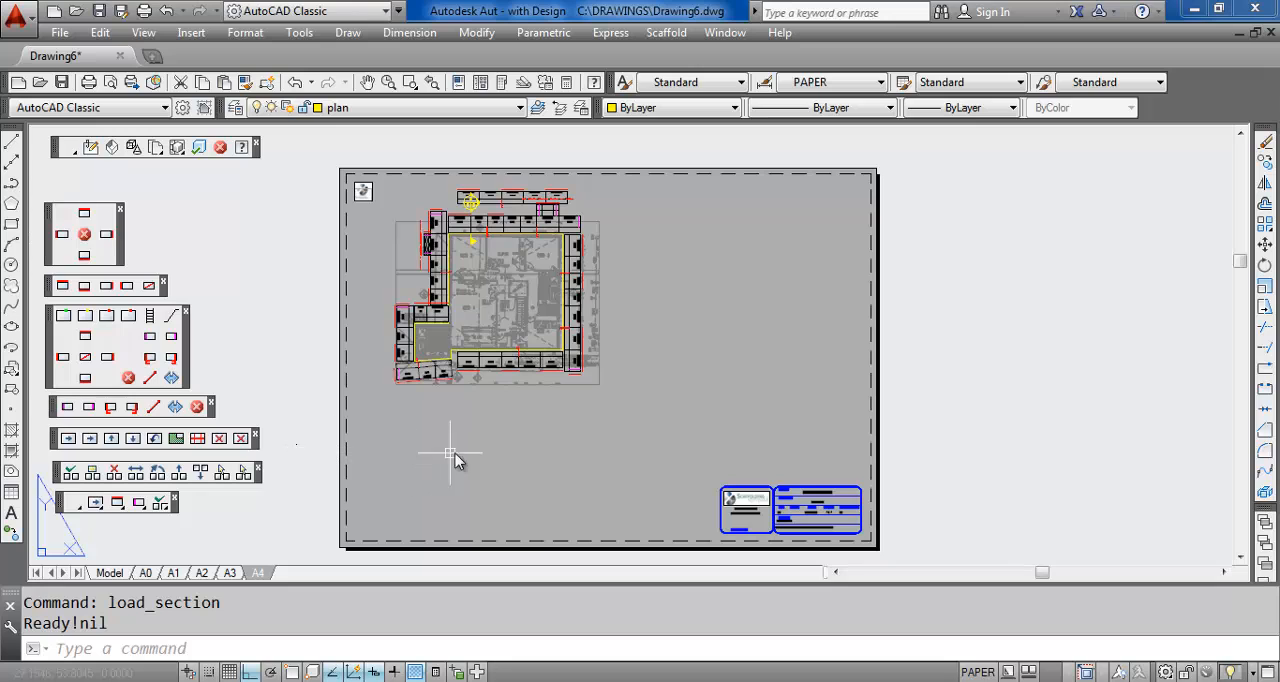
Insert section AA into paper space at scale 1:100, placing it to the right of the plan, above the title block
click(675, 36)
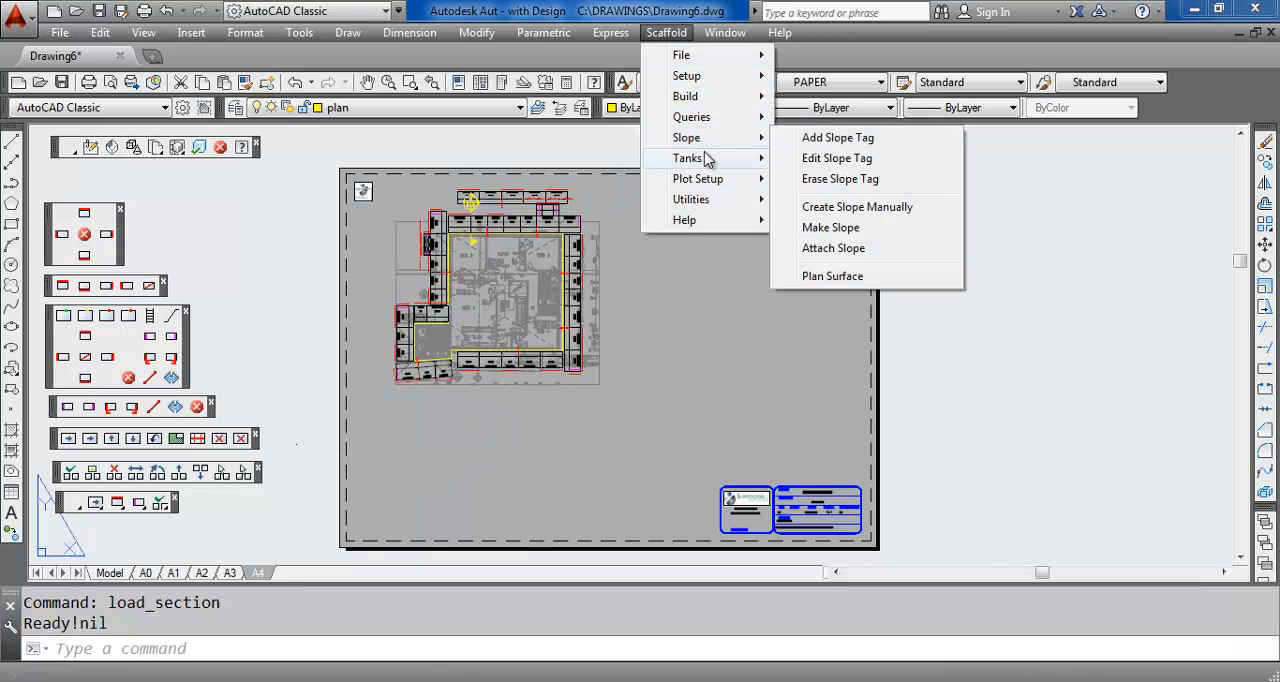
mouse_move(710, 187)
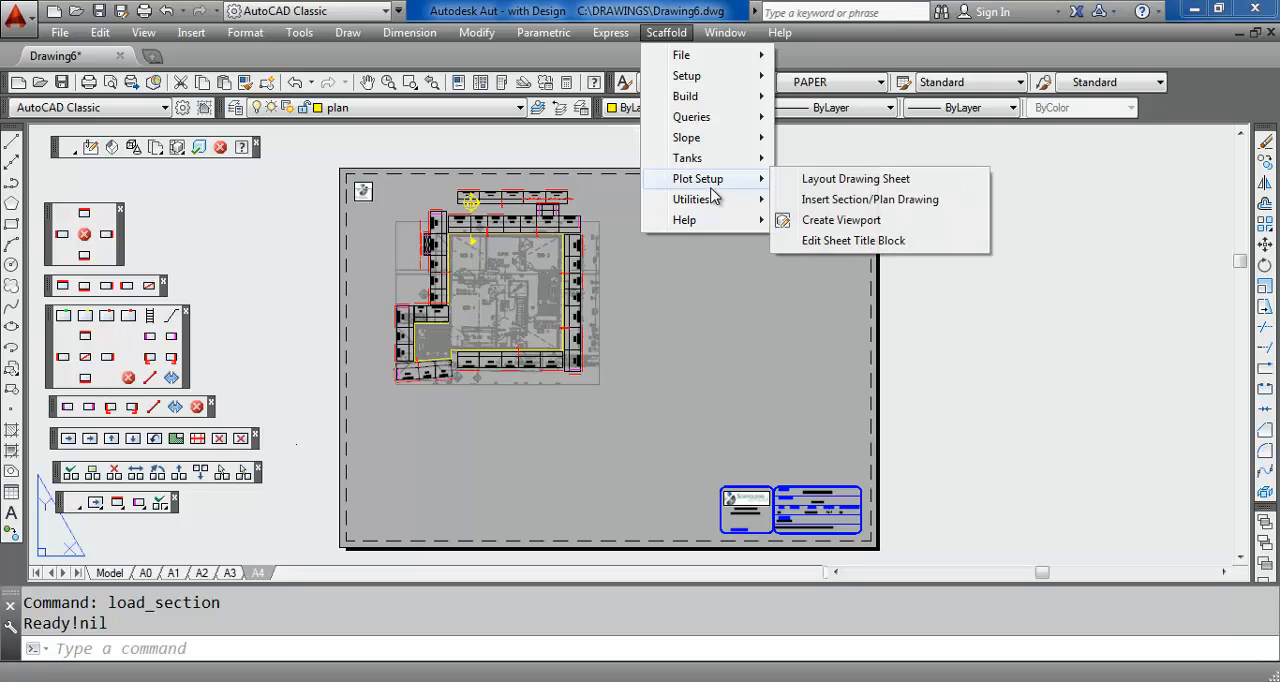
click(821, 203)
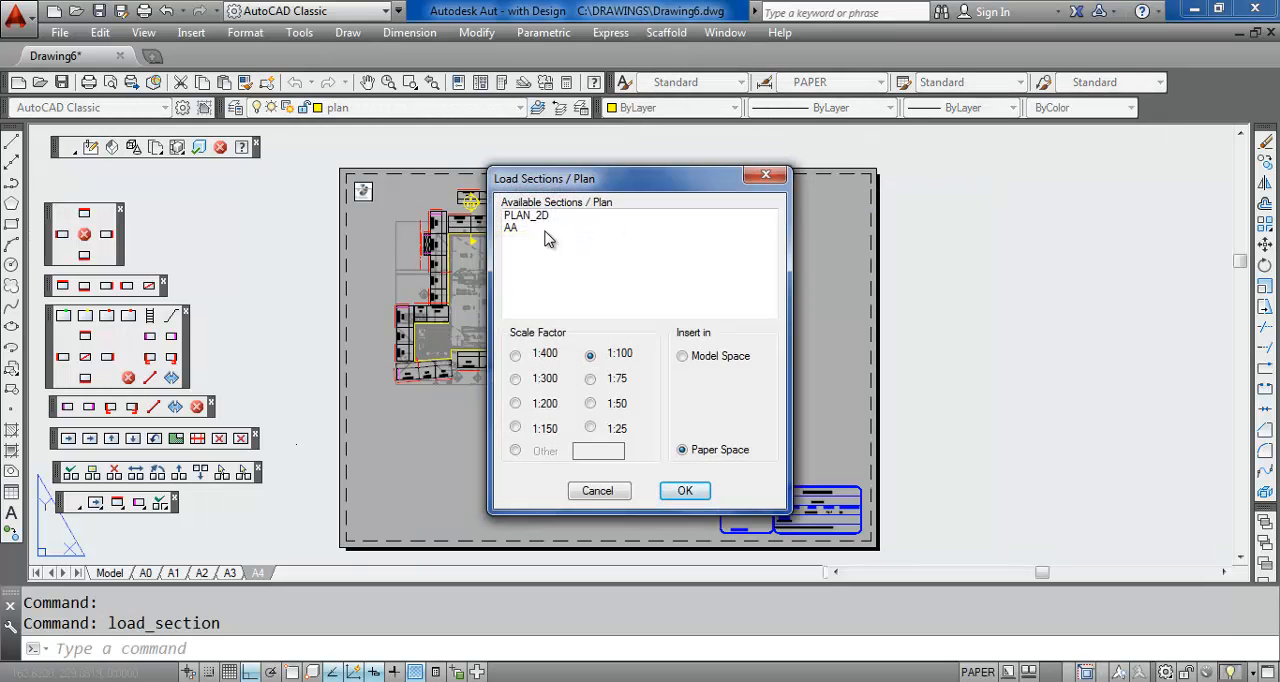
click(530, 228)
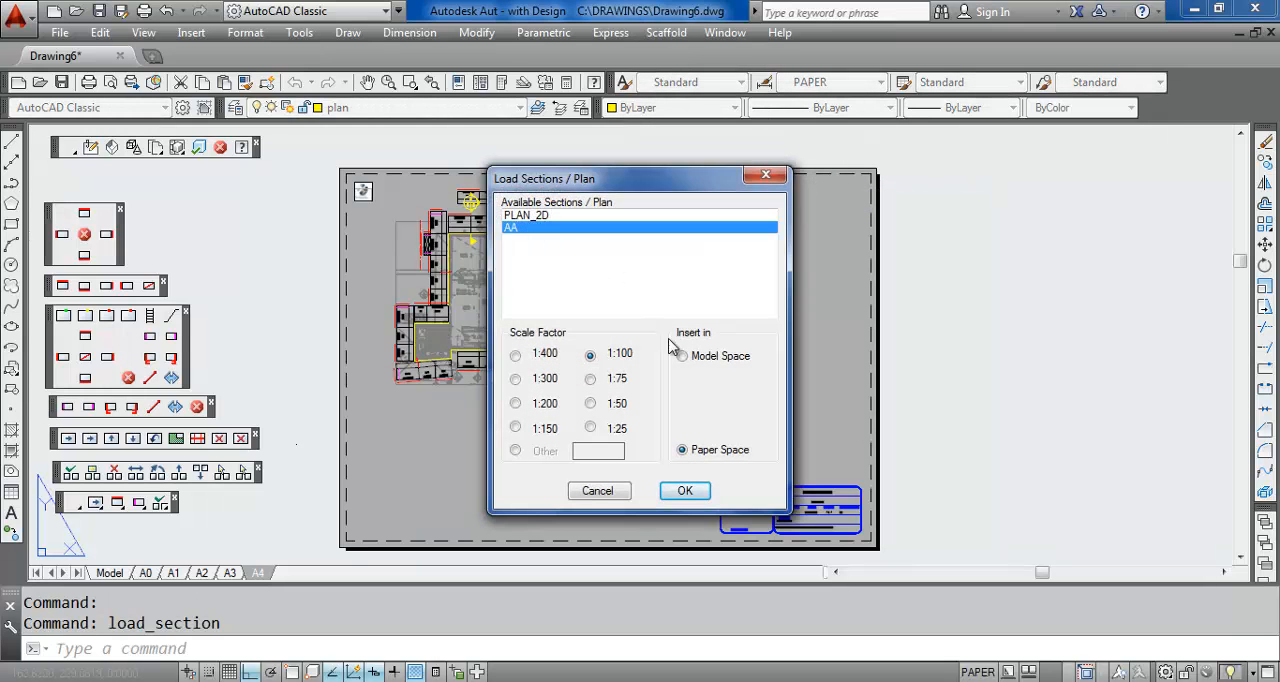
click(685, 490)
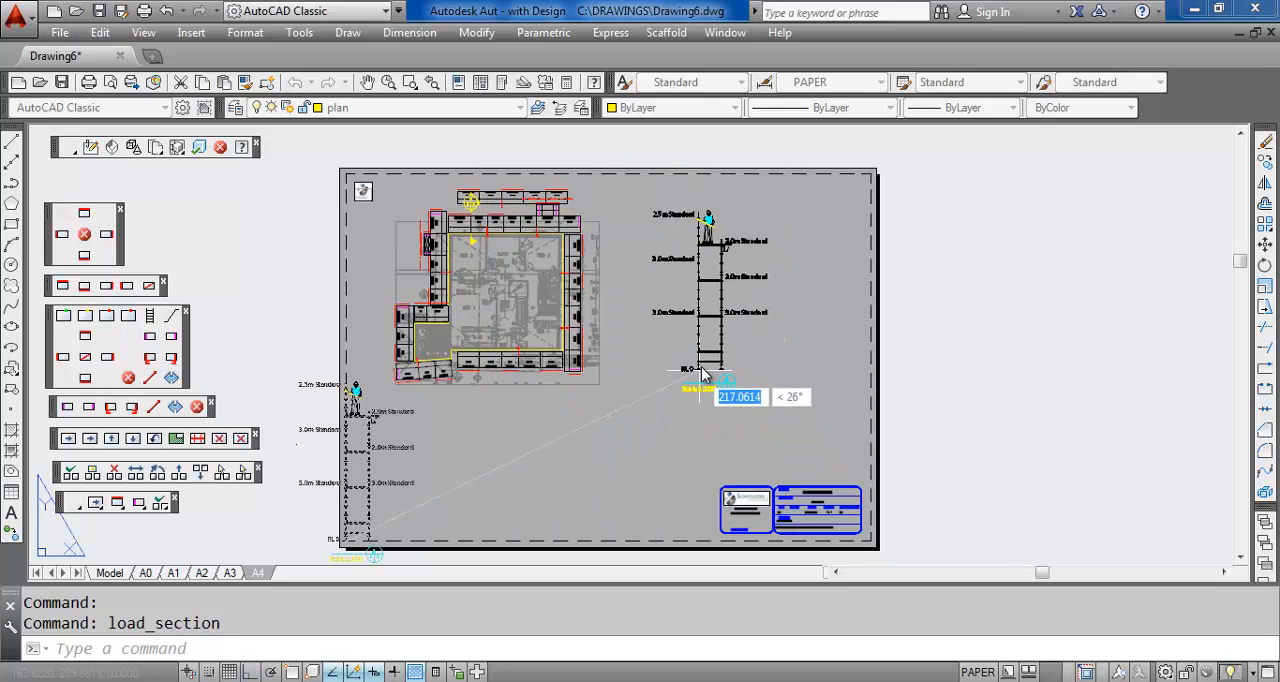
click(727, 357)
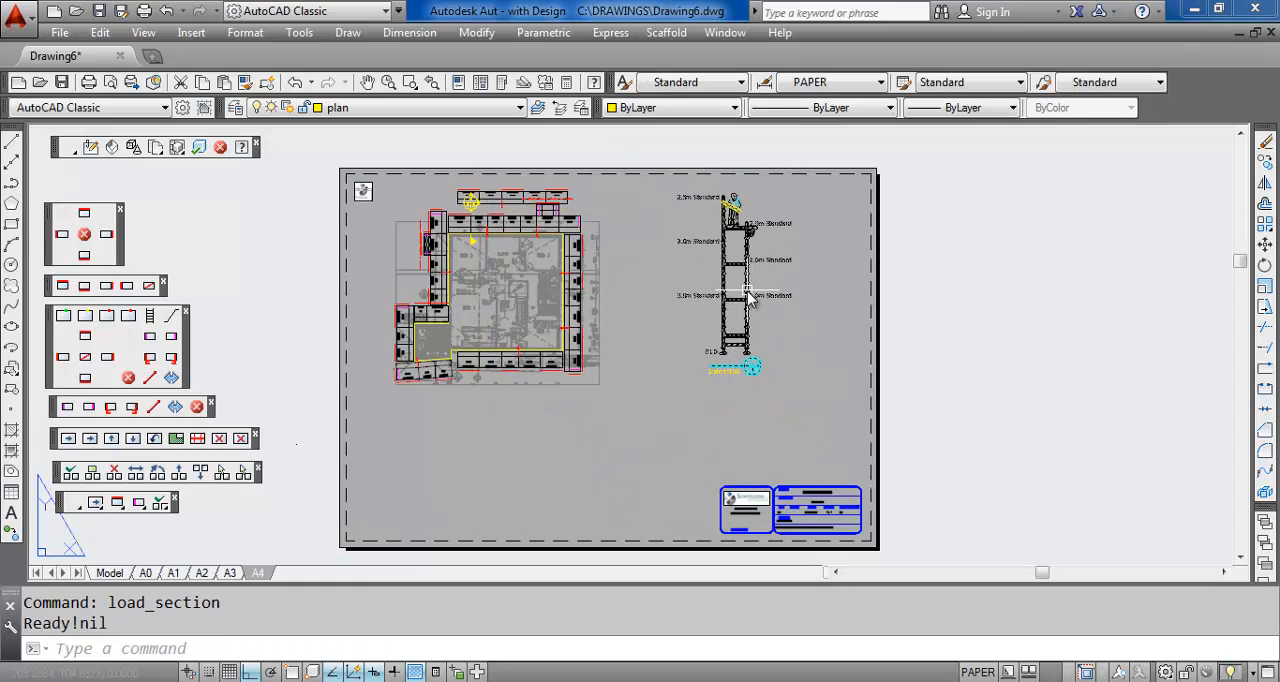
Examine the standard lengths on the inserted section and the matching section marker and bay sizes on the plan
scroll(740, 300, up, 5)
middle_drag(749, 297, 743, 394)
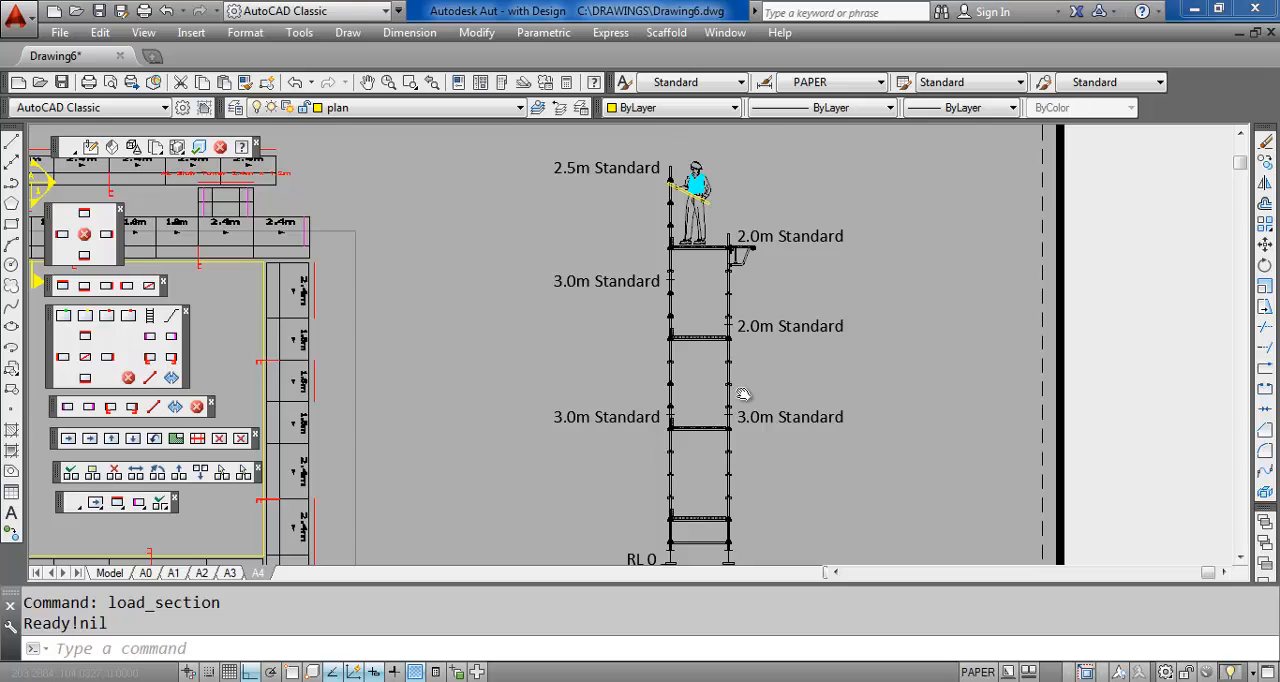
scroll(743, 394, down, 2)
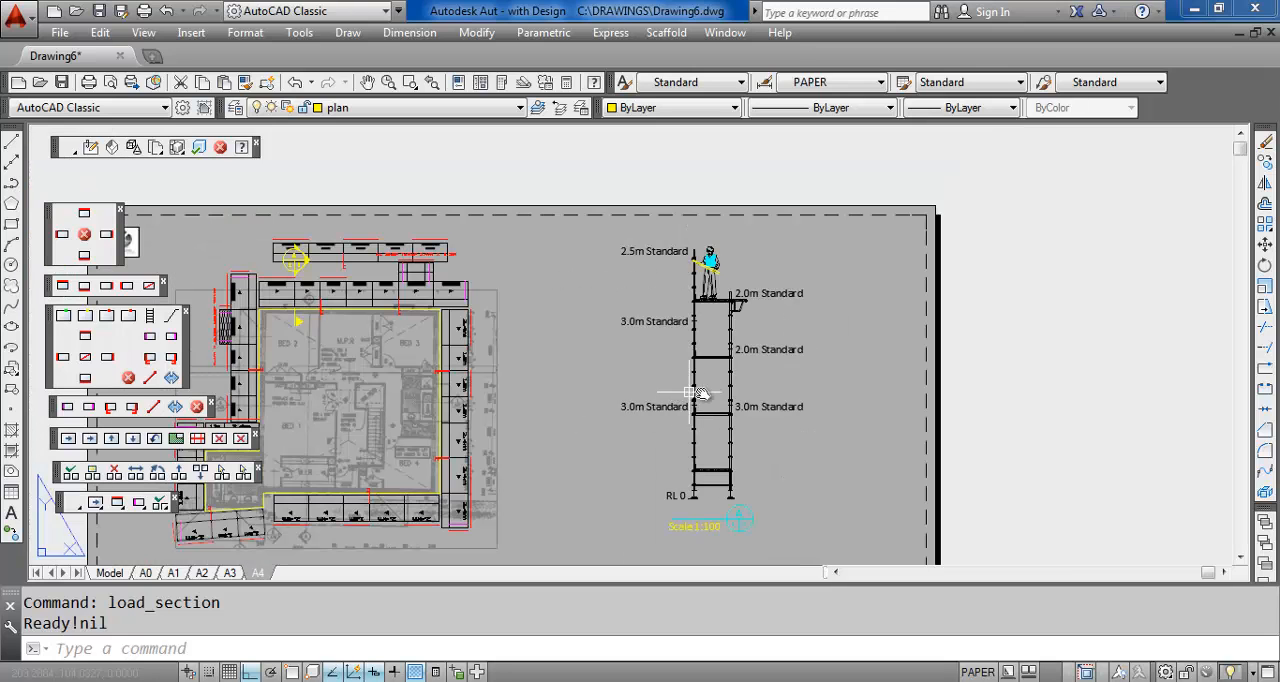
middle_drag(700, 393, 783, 327)
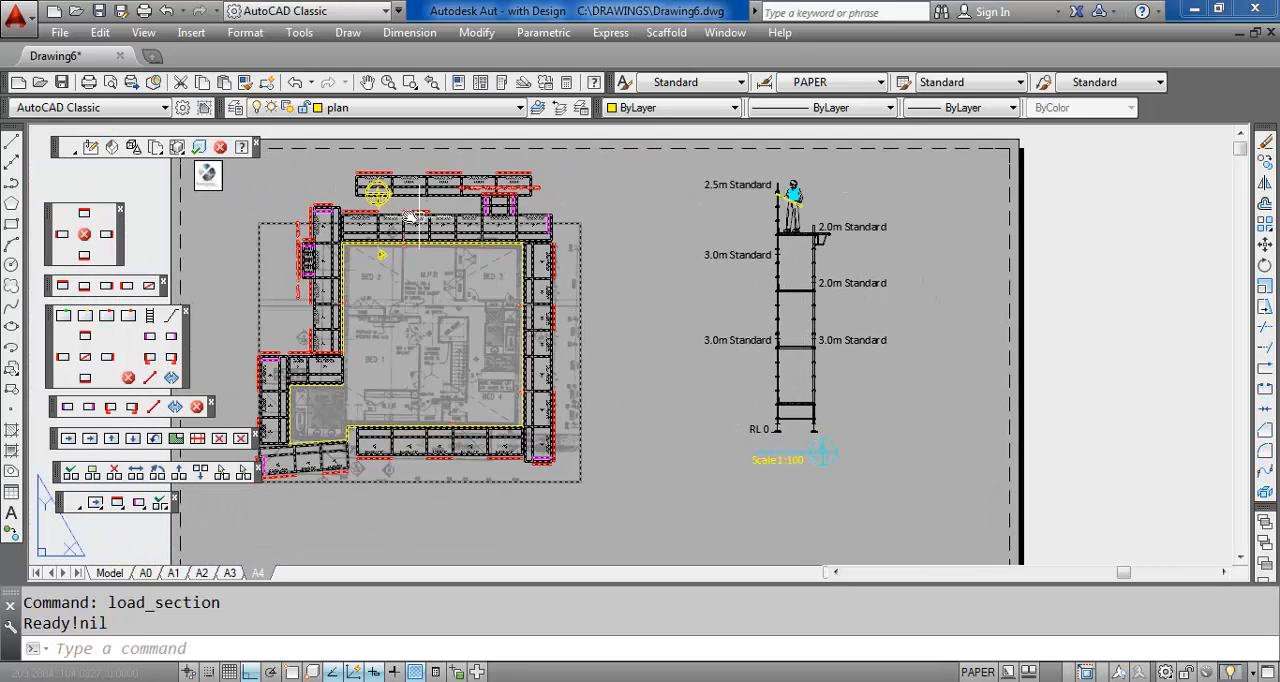
scroll(380, 201, up, 5)
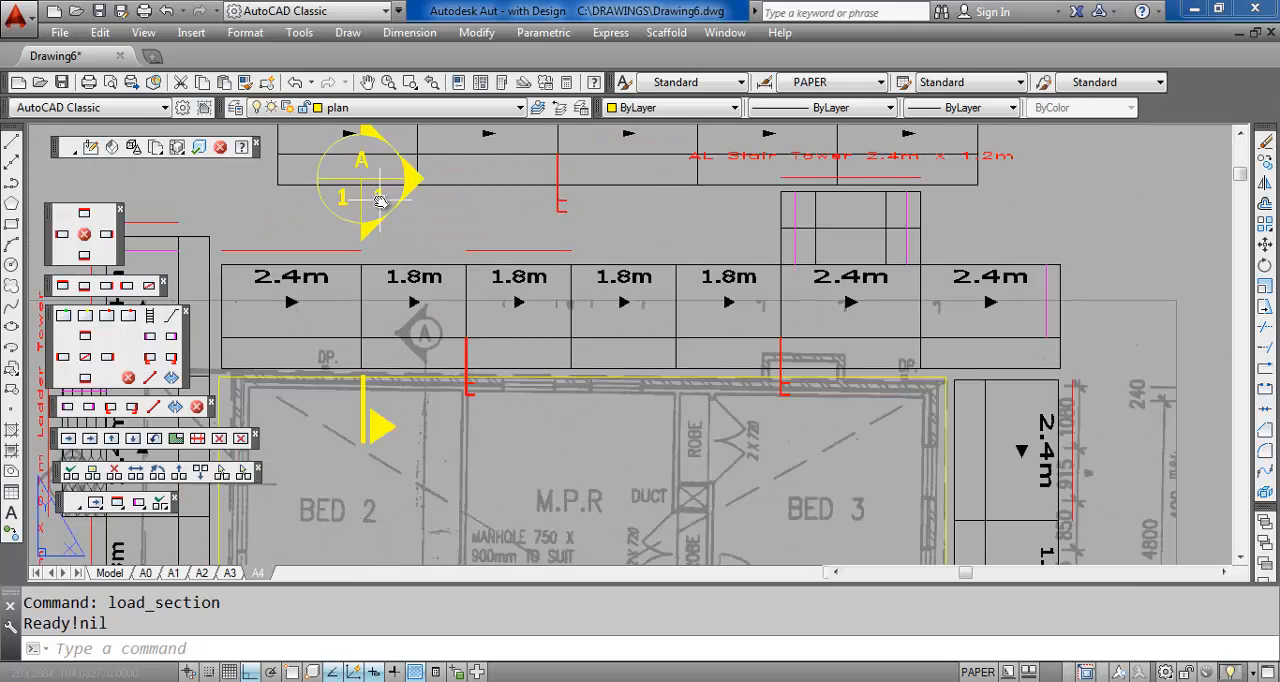
scroll(380, 201, down, 3)
scroll(380, 201, down, 2)
scroll(829, 415, down, 2)
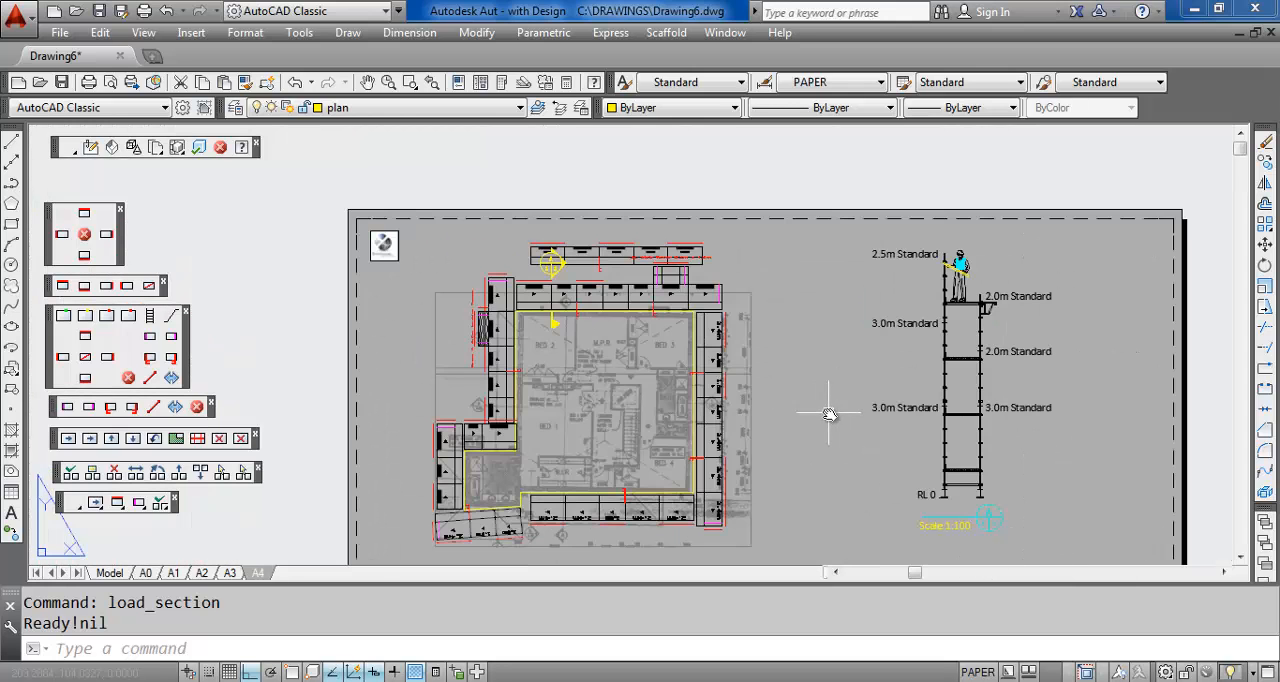
Create a rectangular viewport of the 3D scaffold model directly below the plan, in the lower-left part of the sheet
middle_drag(829, 415, 908, 223)
scroll(872, 282, down, 2)
scroll(926, 314, up, 2)
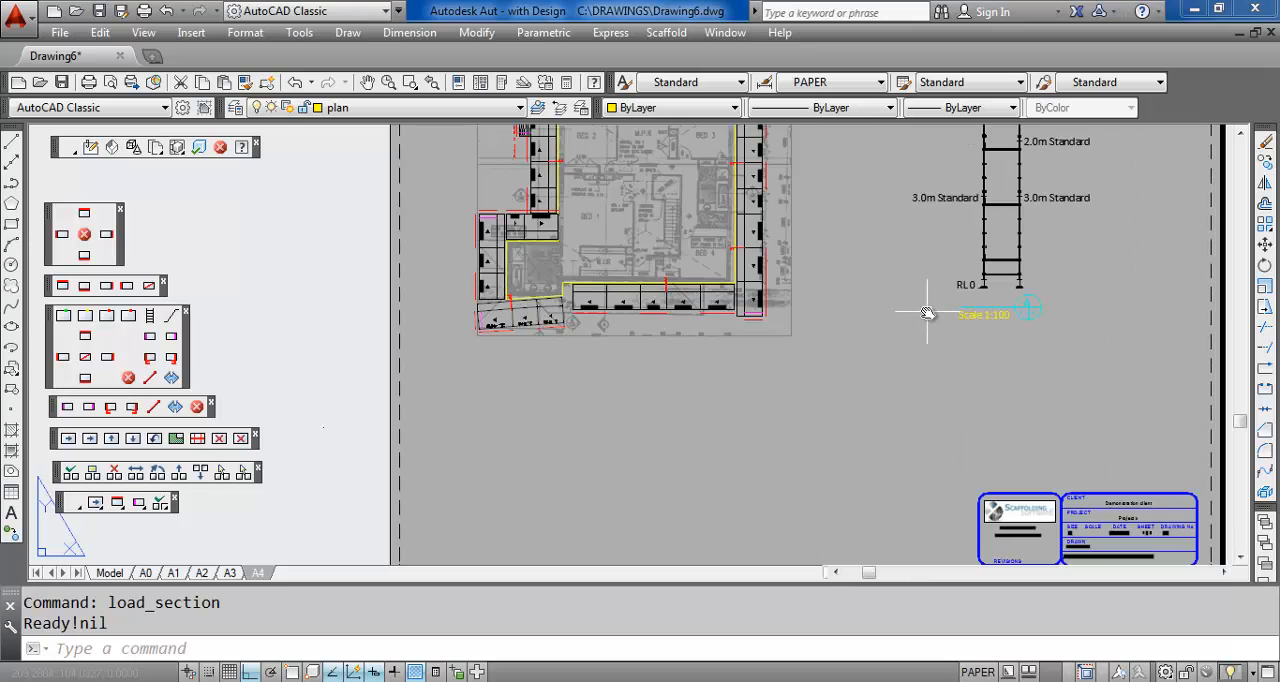
click(722, 33)
mouse_move(666, 32)
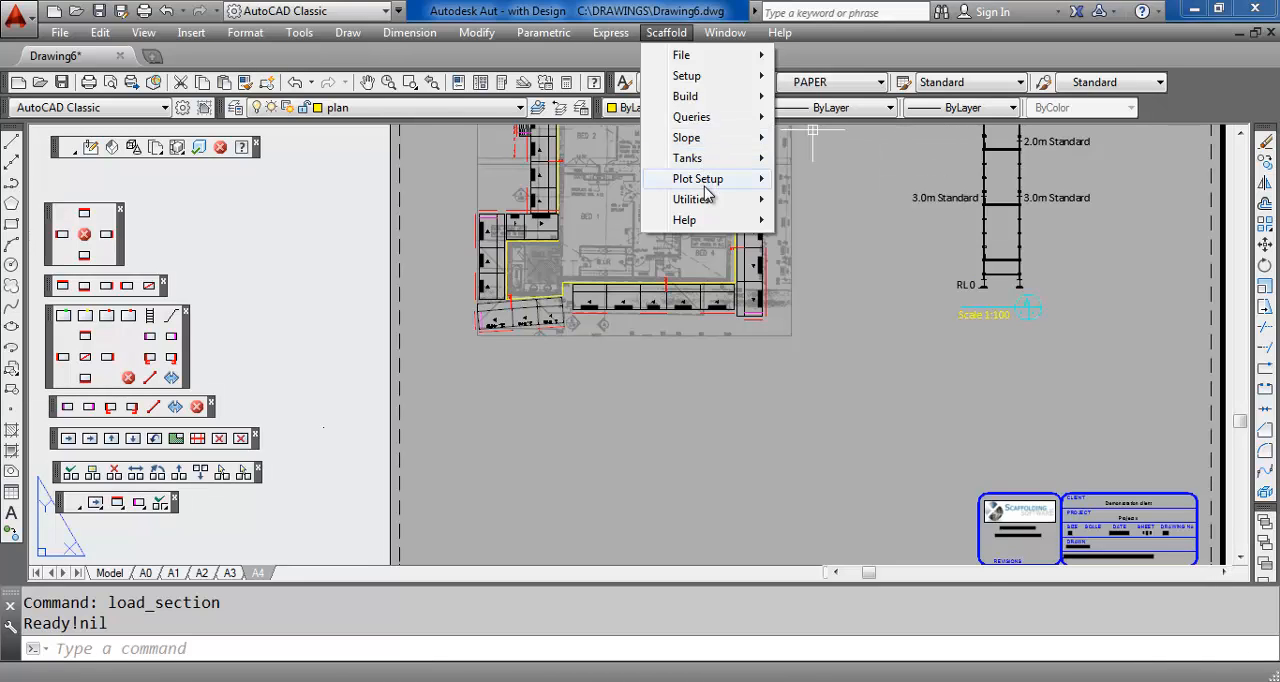
mouse_move(705, 187)
click(835, 220)
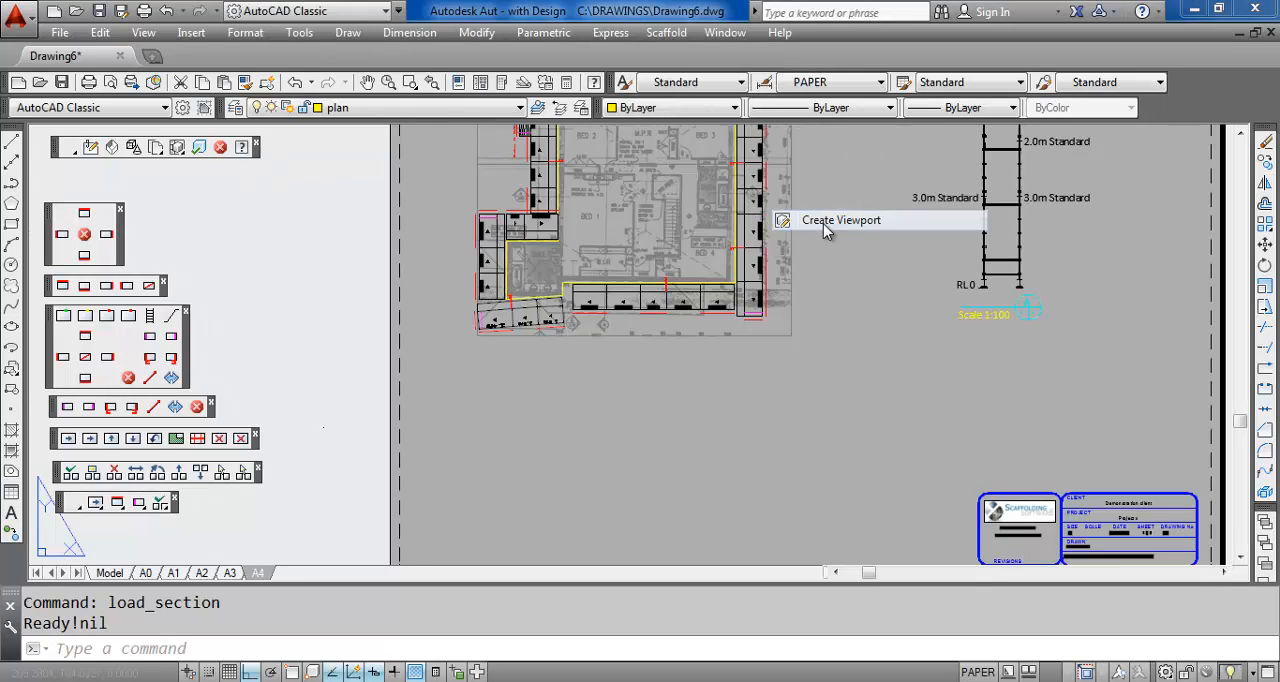
click(417, 346)
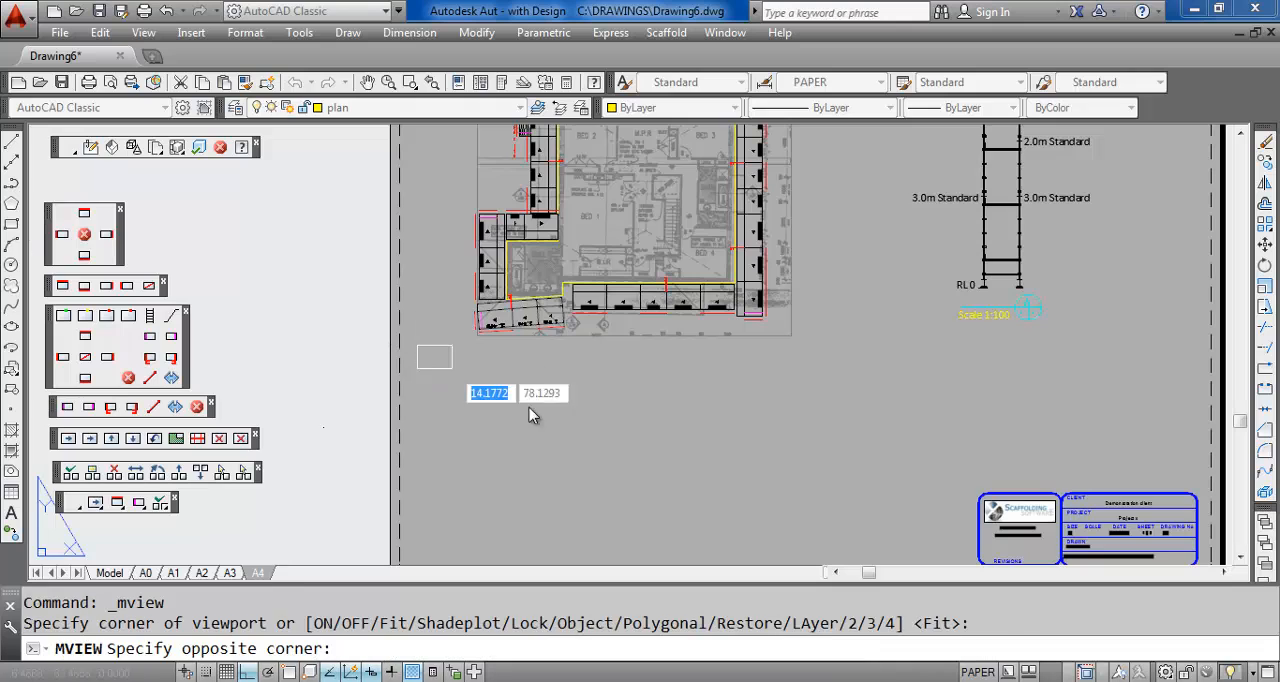
click(718, 560)
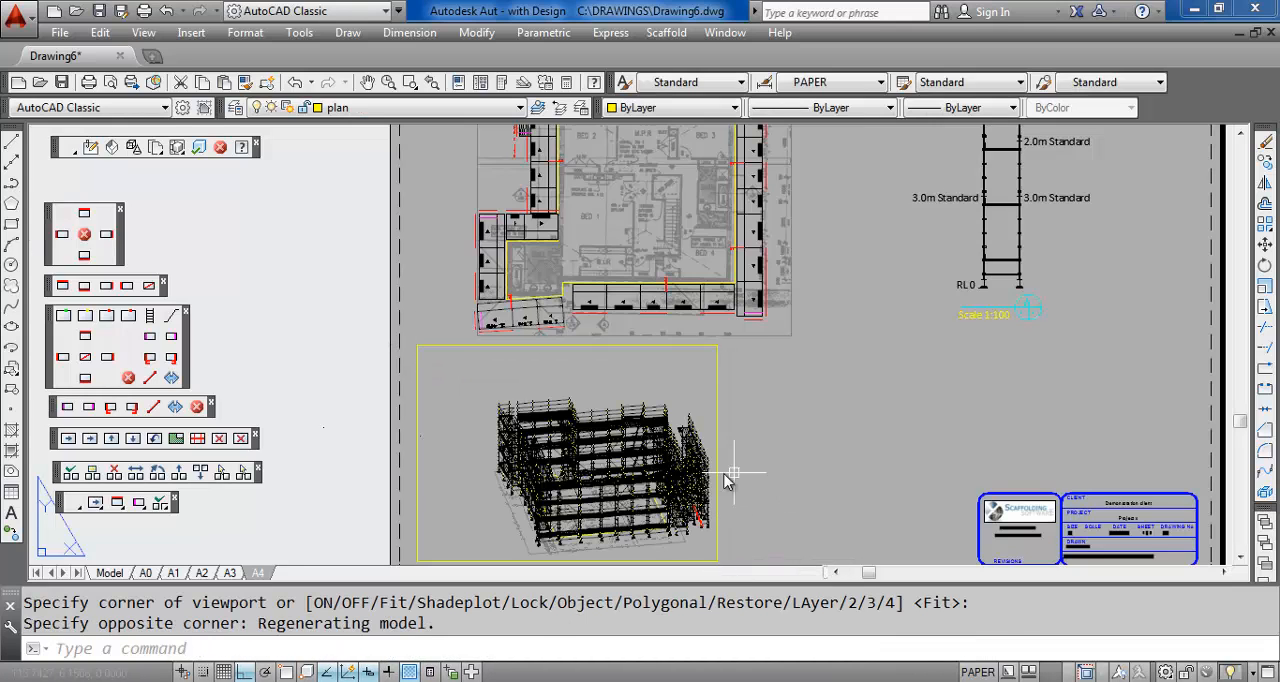
Reorient the scaffold inside the viewport to a raised corner view showing the floor plan within it, and return to paper space
double_click(652, 397)
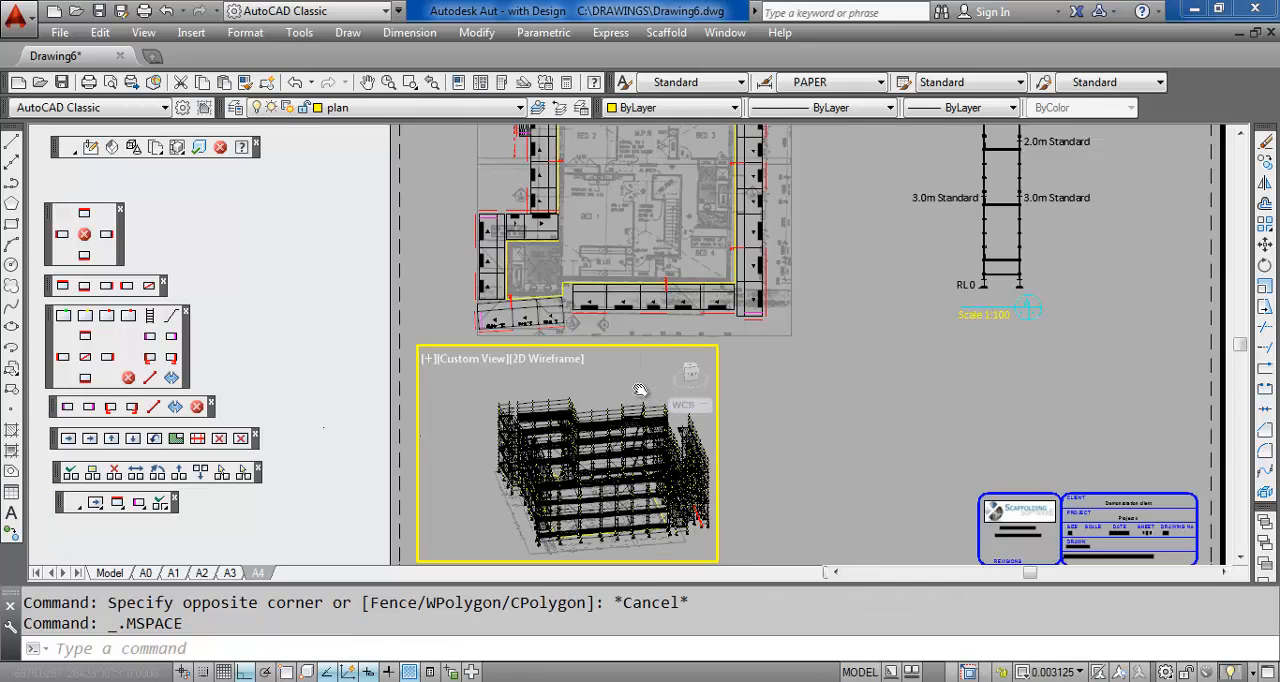
middle_drag(622, 391, 595, 388)
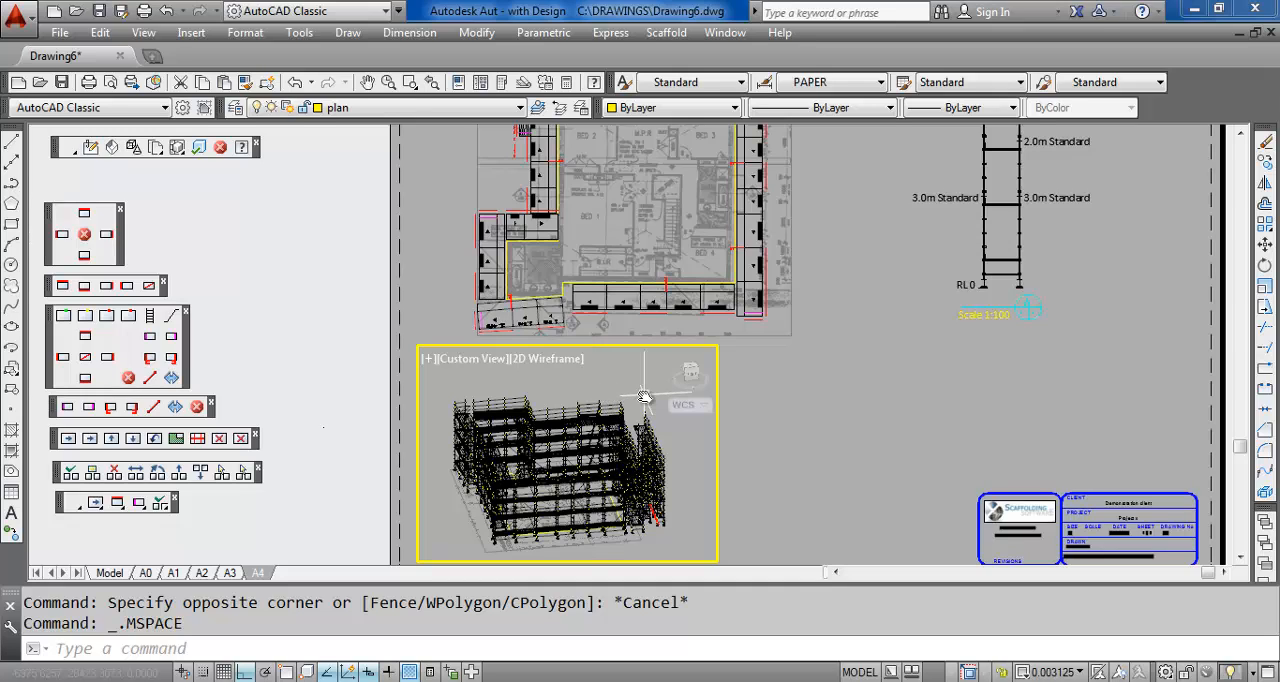
shift+middle_drag(644, 397, 596, 415)
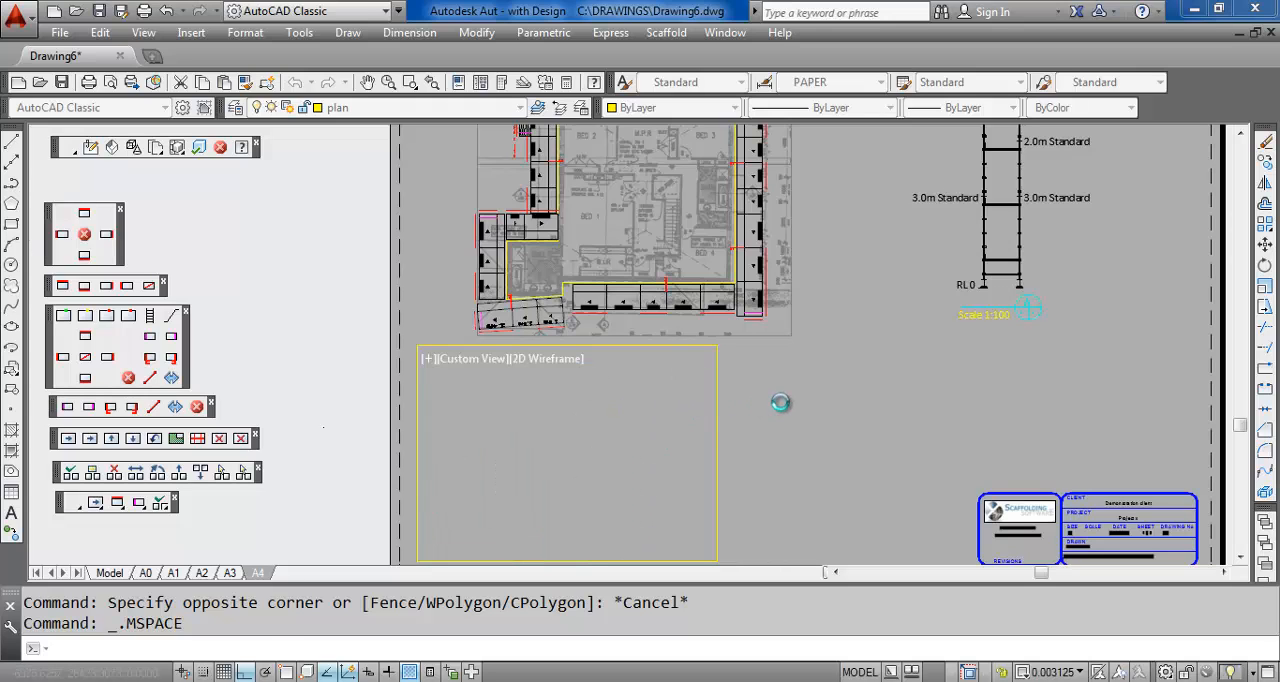
double_click(815, 391)
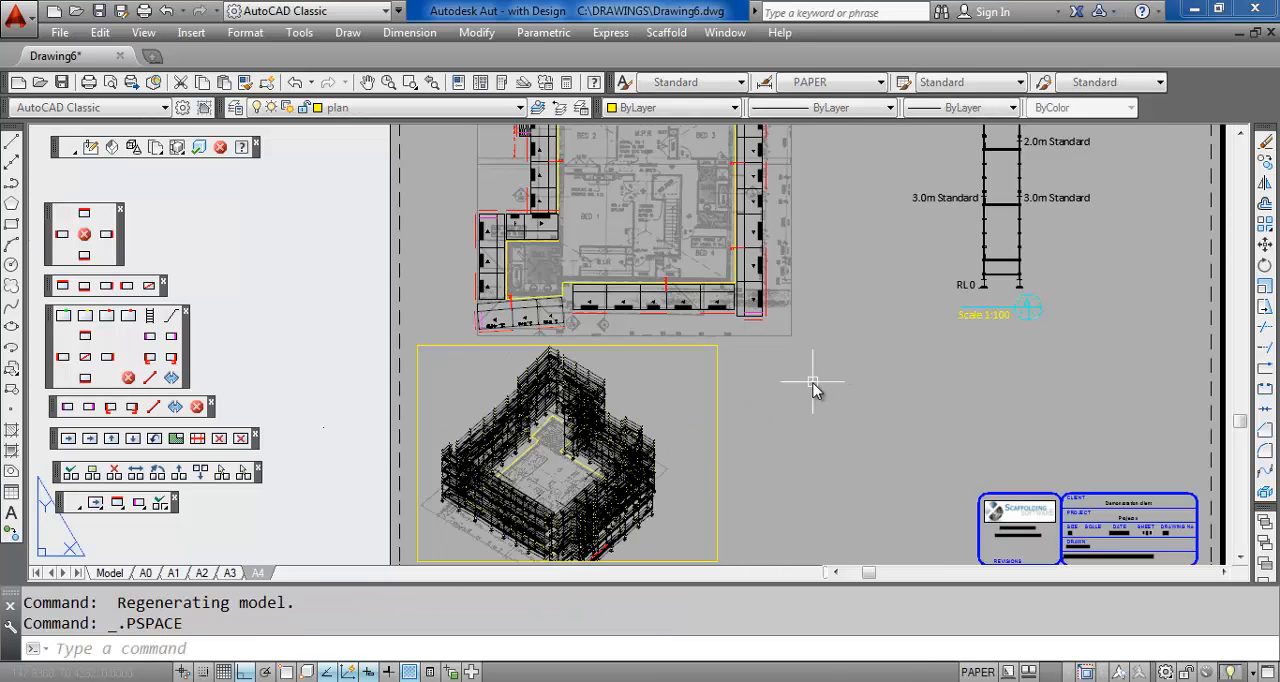
Create a second viewport of the scaffold beside the first one, matching its height and ending just before the title block
click(665, 33)
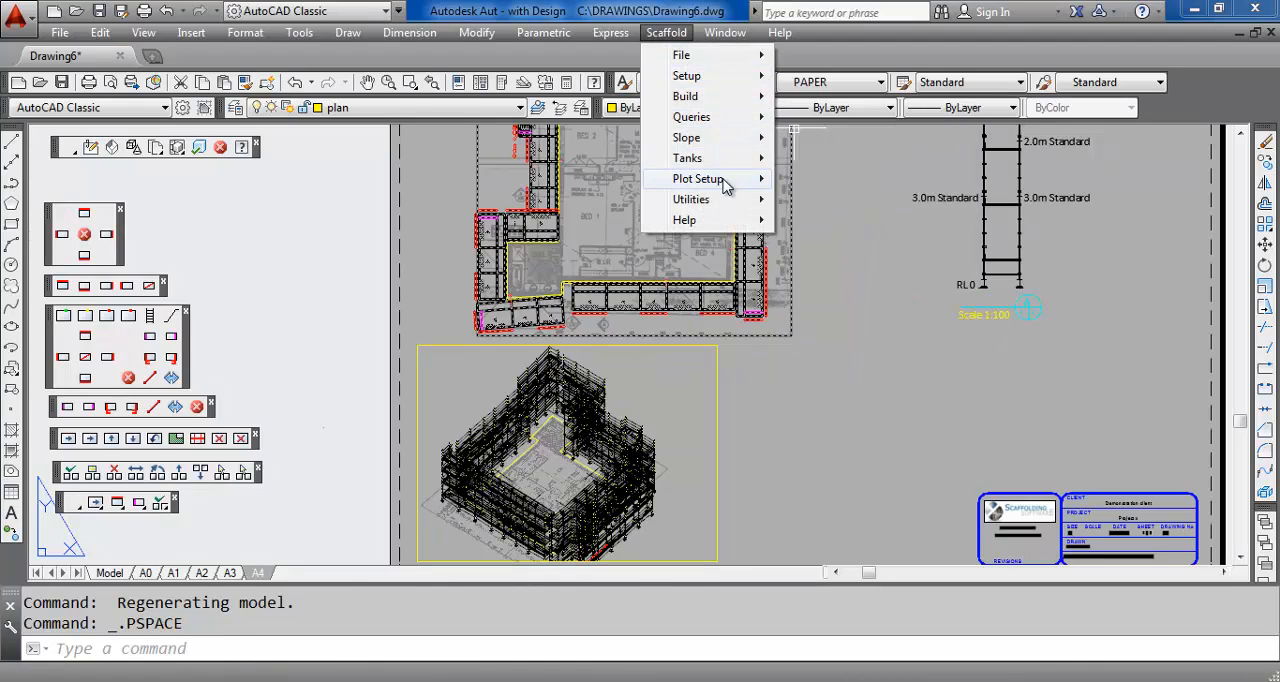
mouse_move(726, 181)
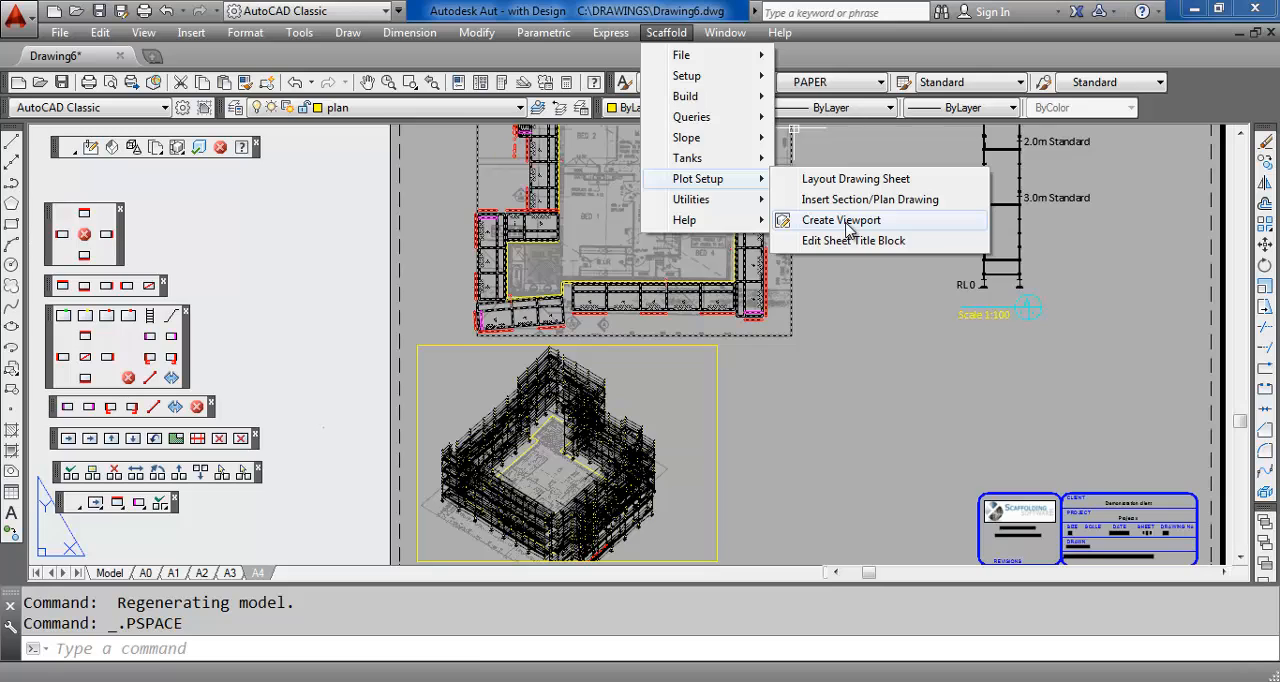
click(846, 222)
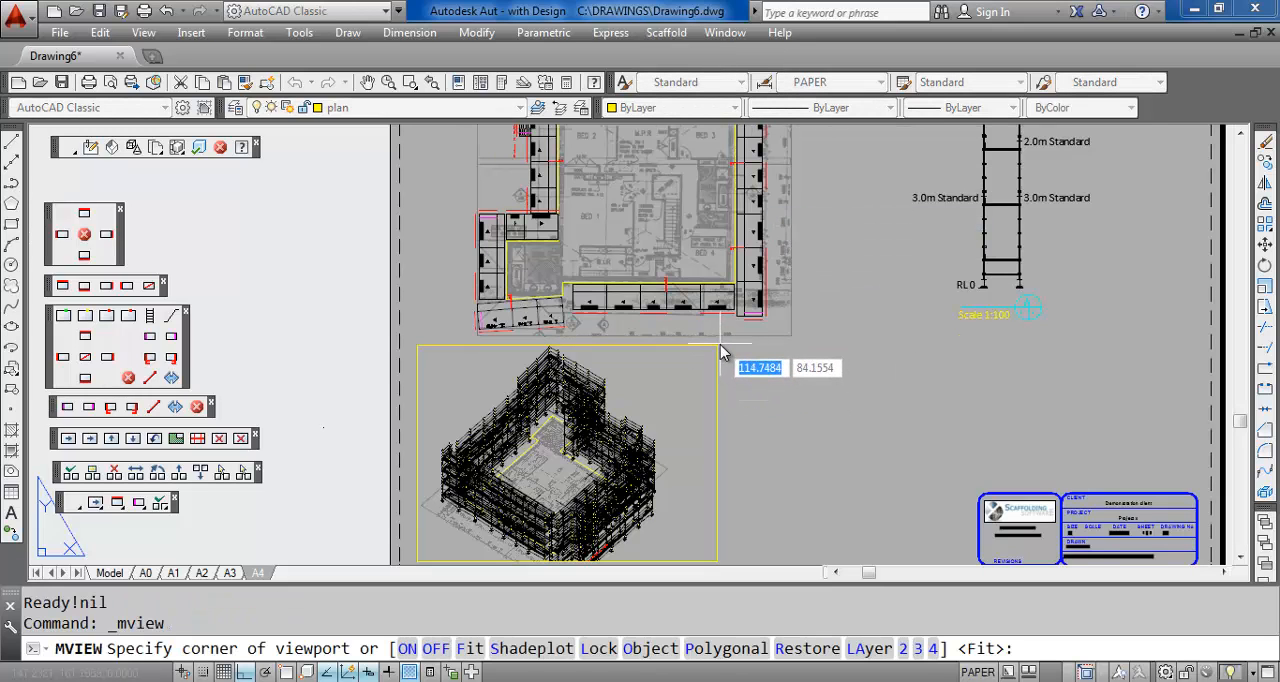
click(720, 345)
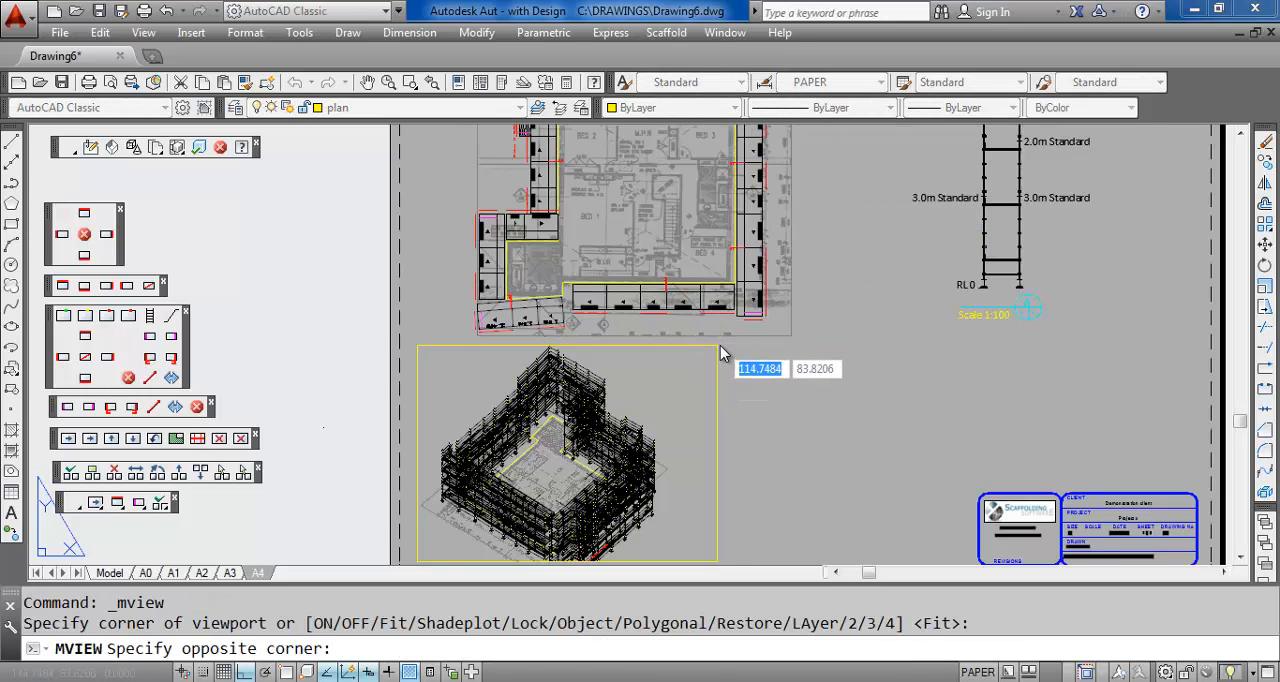
click(965, 561)
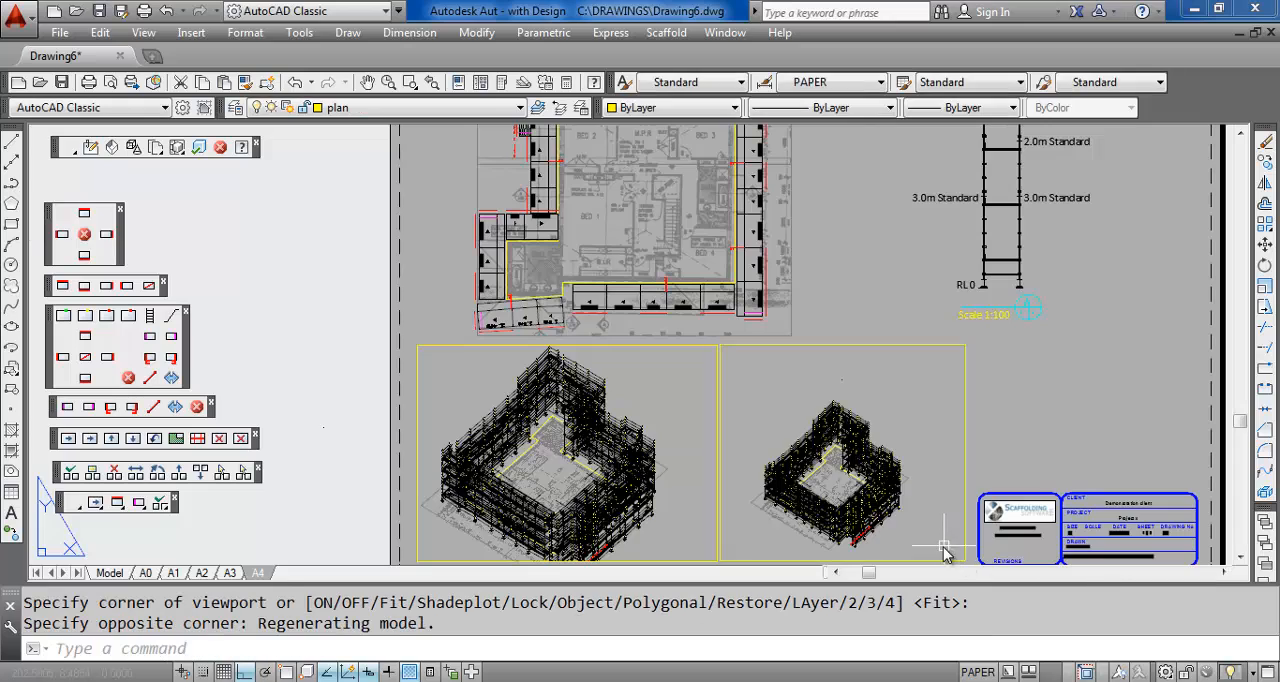
Reorient the scaffold in the second viewport to a side elevation filling its width, and return to paper space
double_click(908, 405)
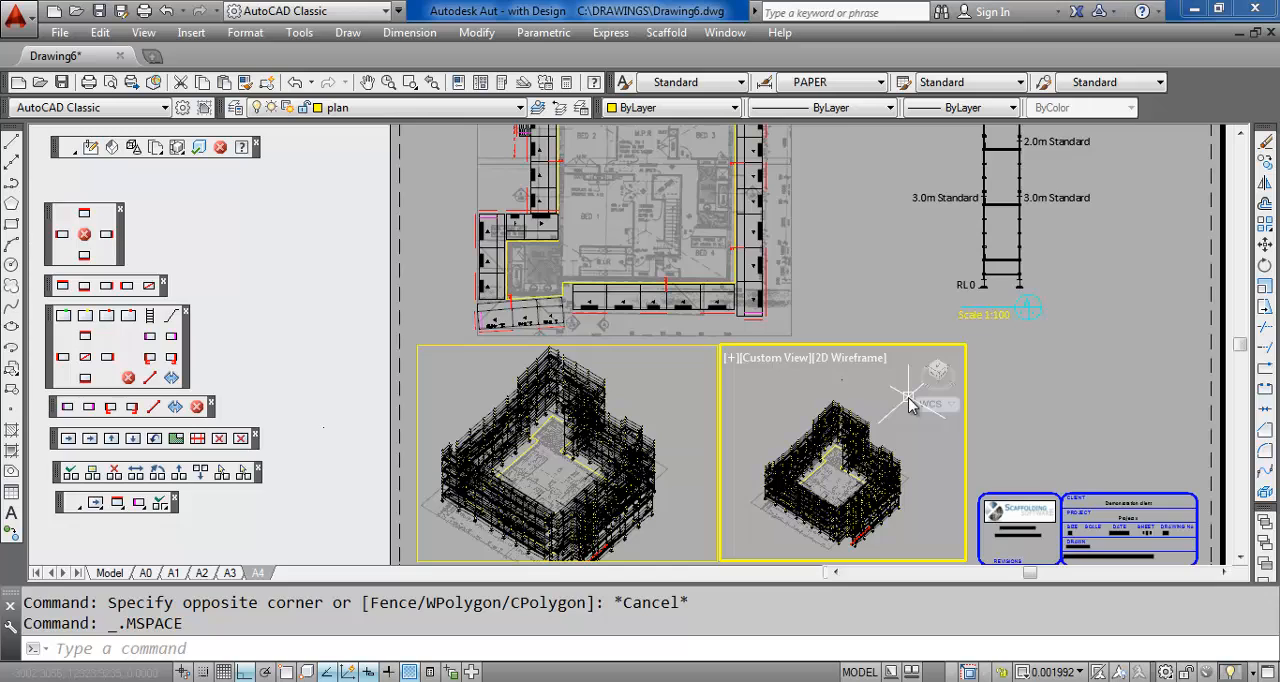
scroll(908, 399, up, 1)
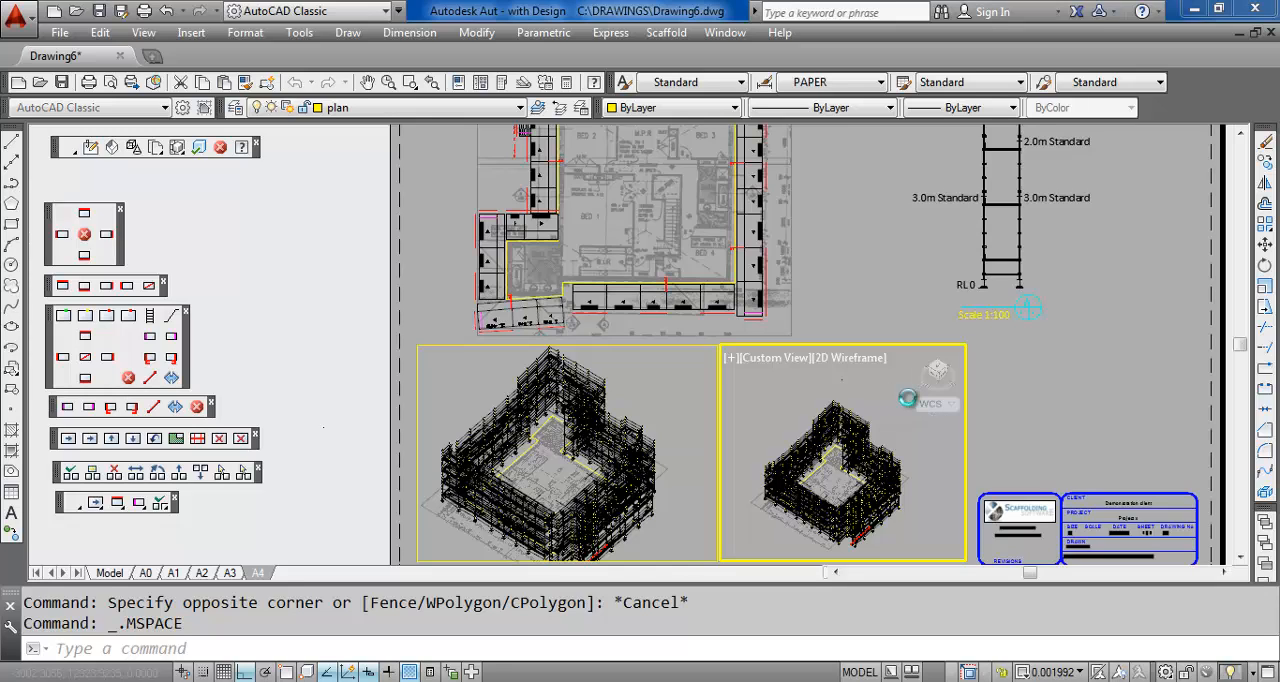
shift+middle_drag(908, 398, 851, 427)
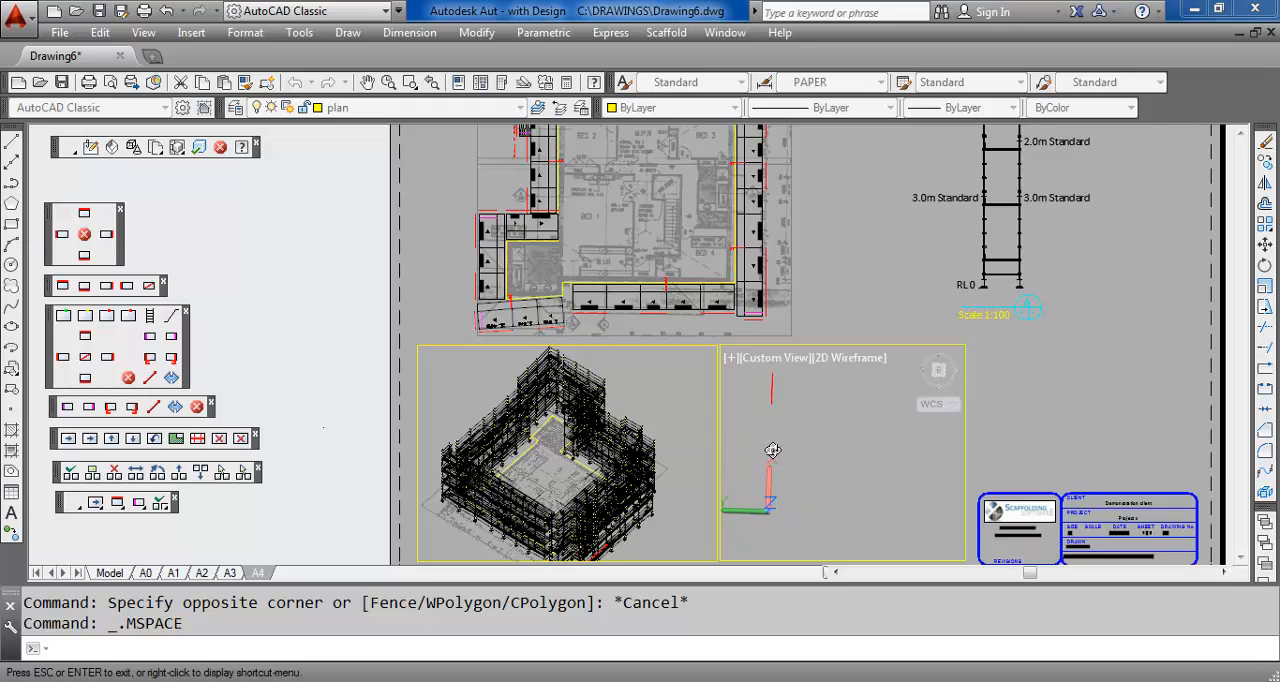
shift+middle_drag(773, 451, 779, 434)
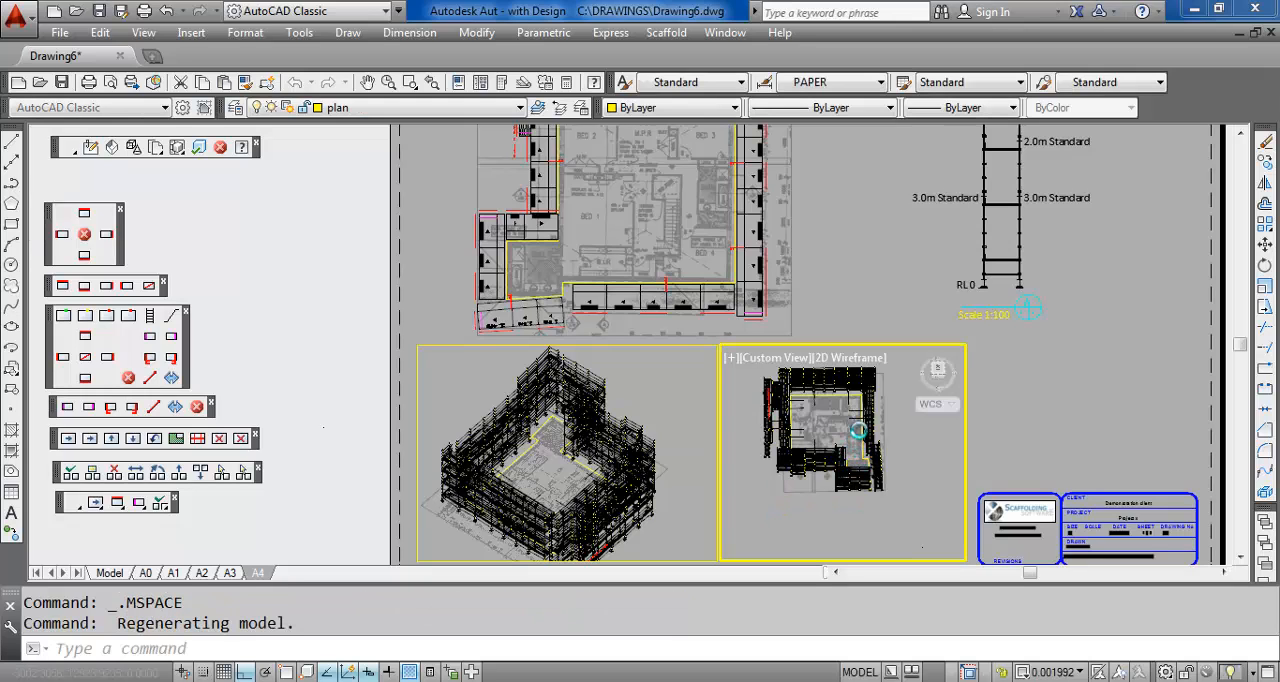
shift+middle_drag(858, 430, 860, 414)
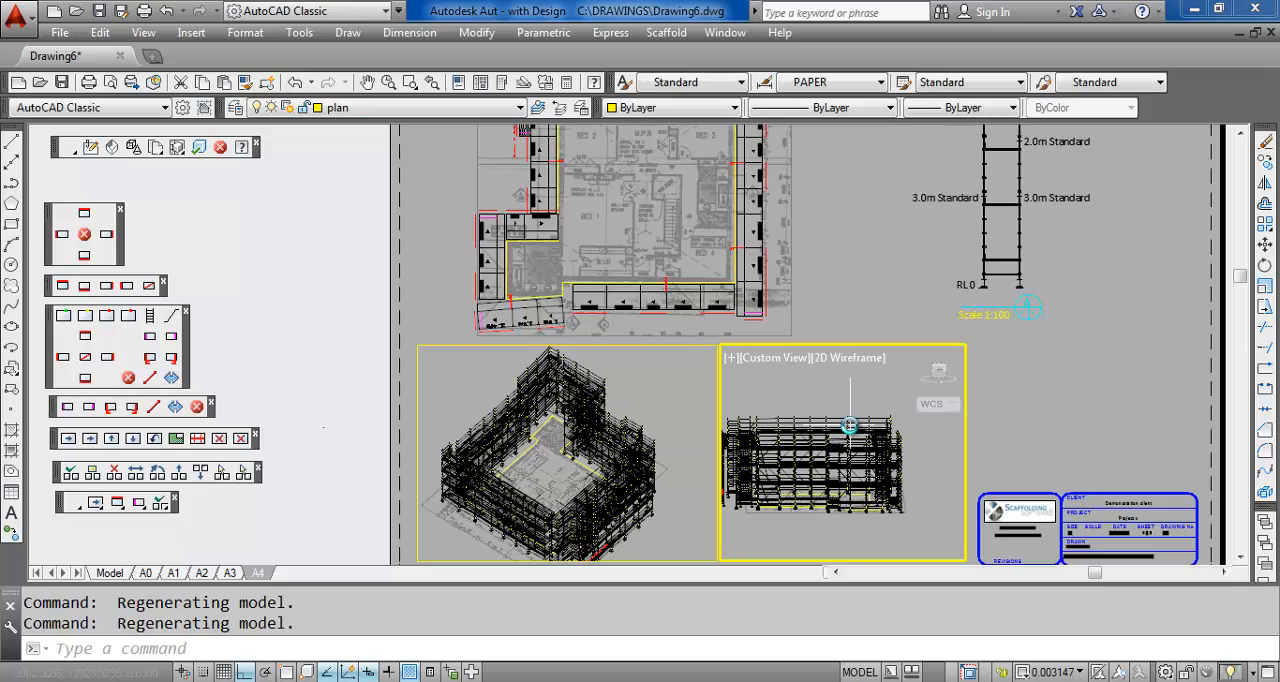
scroll(848, 425, up, 2)
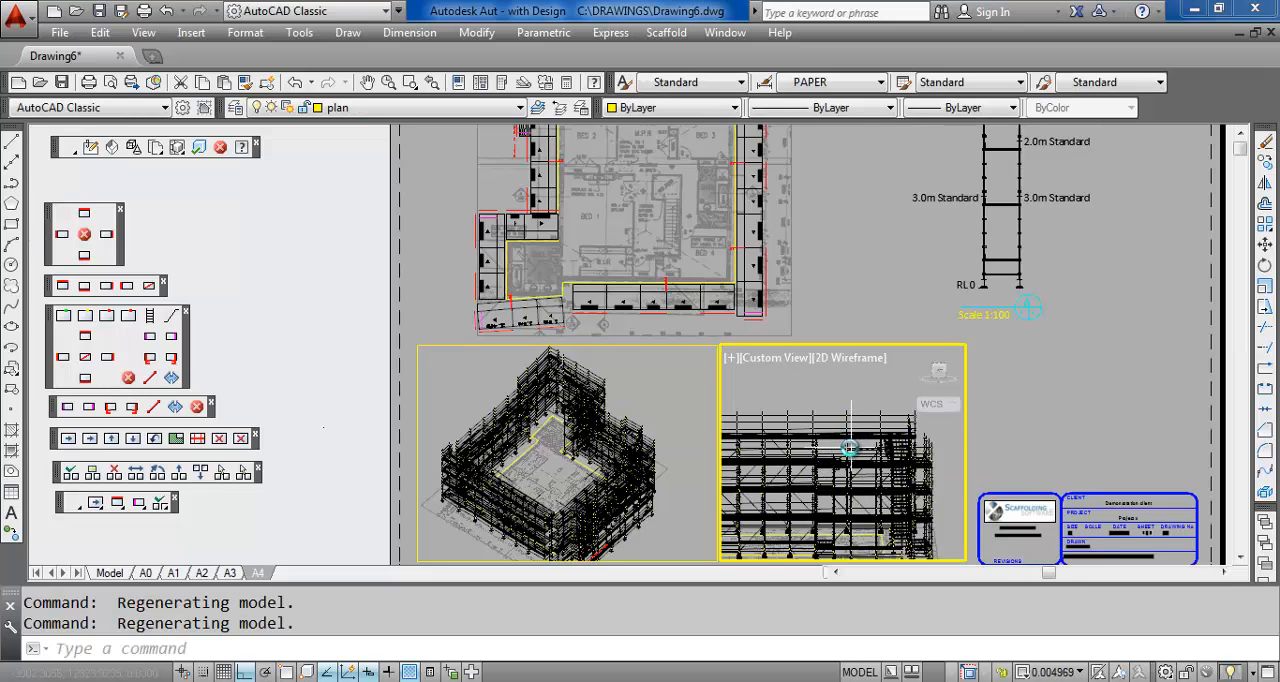
scroll(872, 441, down, 2)
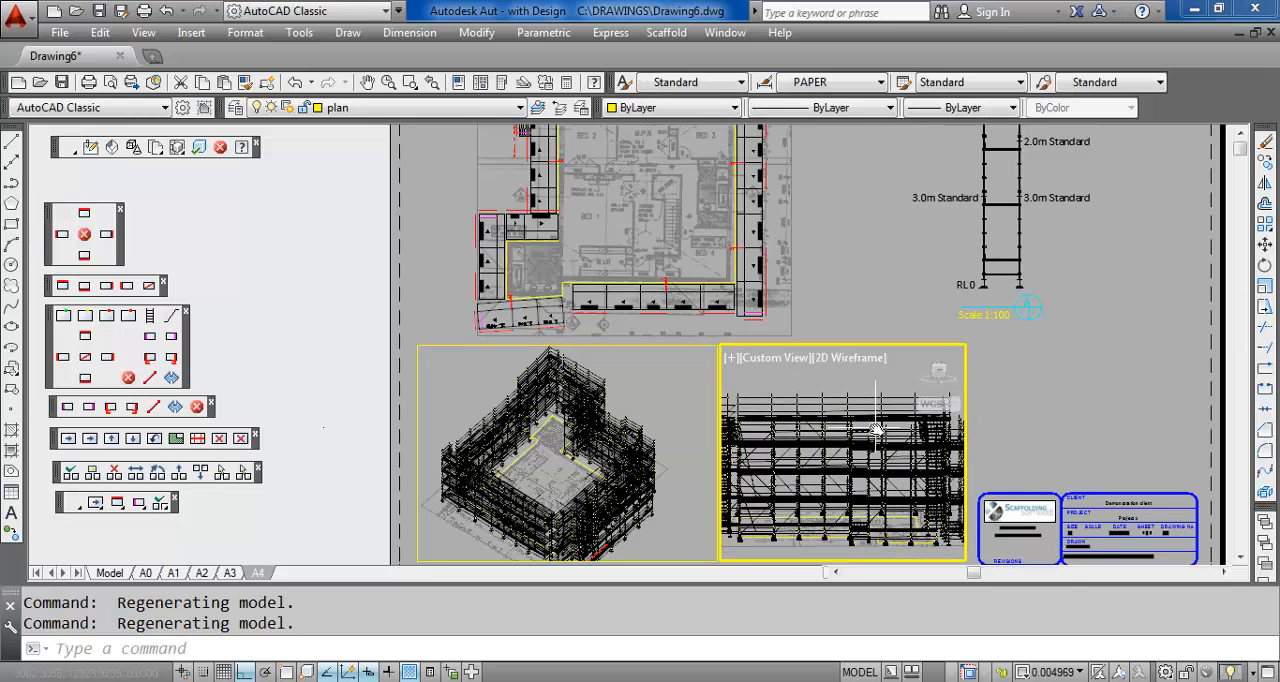
scroll(880, 428, up, 2)
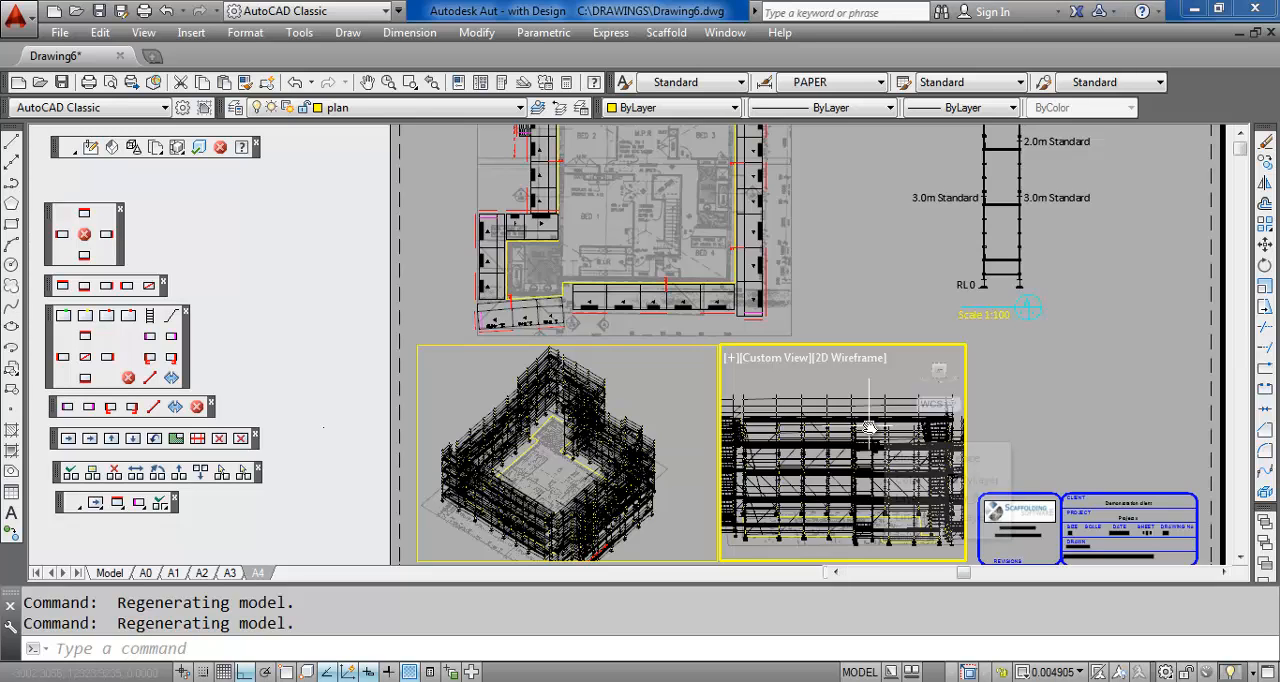
double_click(1093, 350)
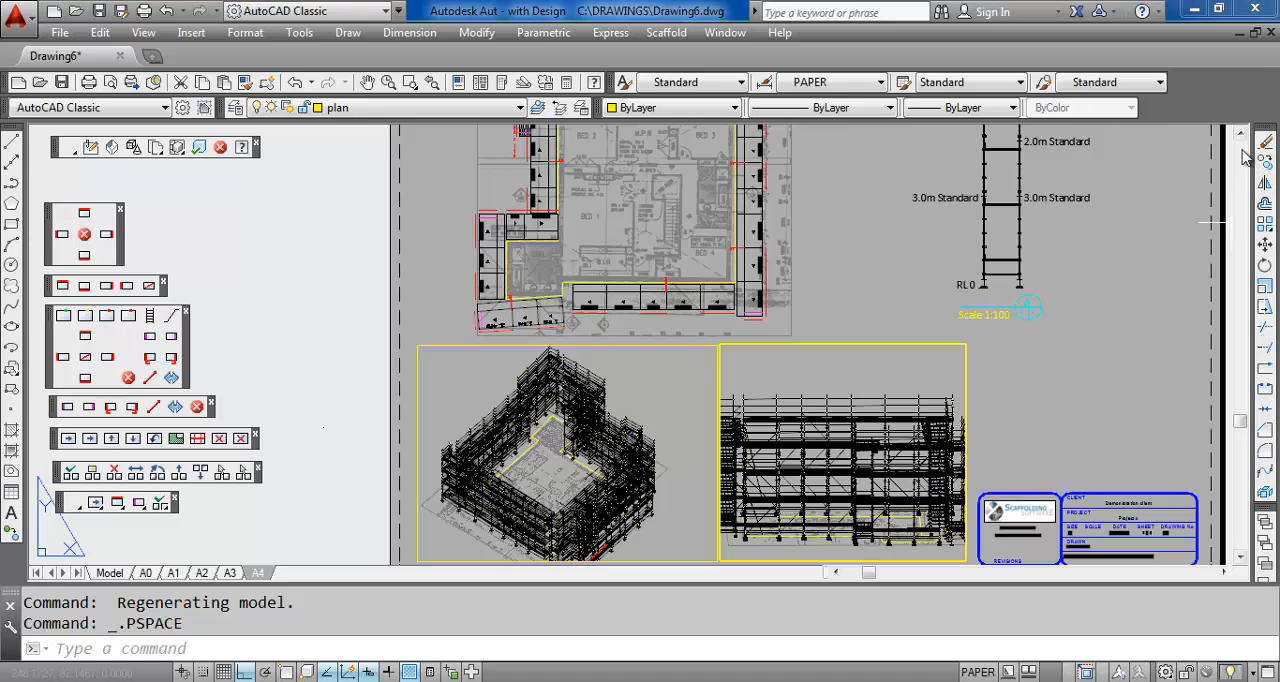
Move the scaffold section with ortho off, down and across to the free space just above the title block
scroll(1113, 183, down, 3)
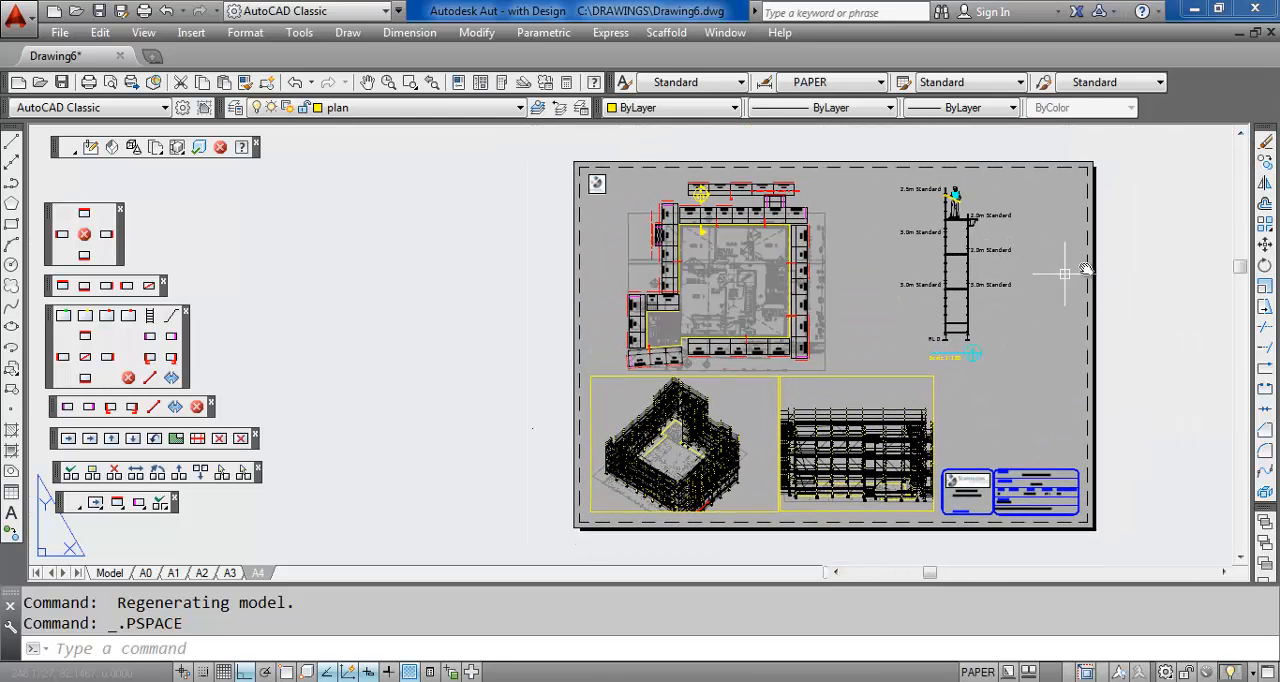
click(1265, 245)
click(1004, 262)
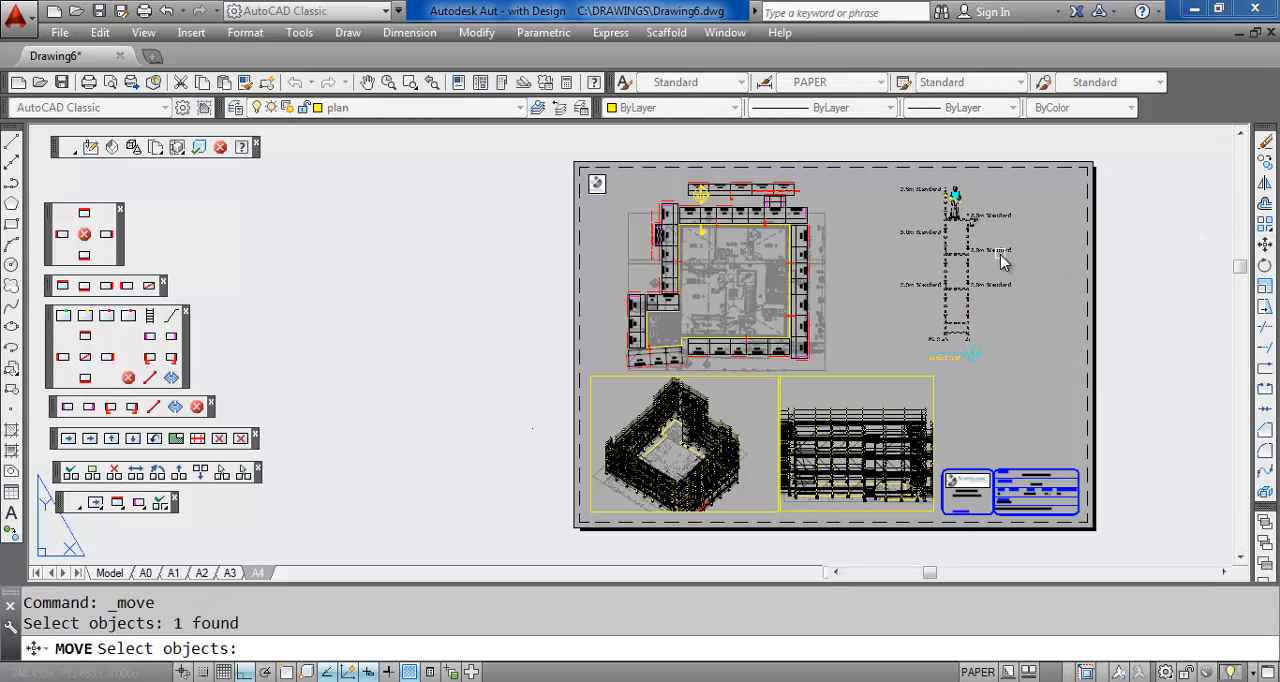
click(987, 275)
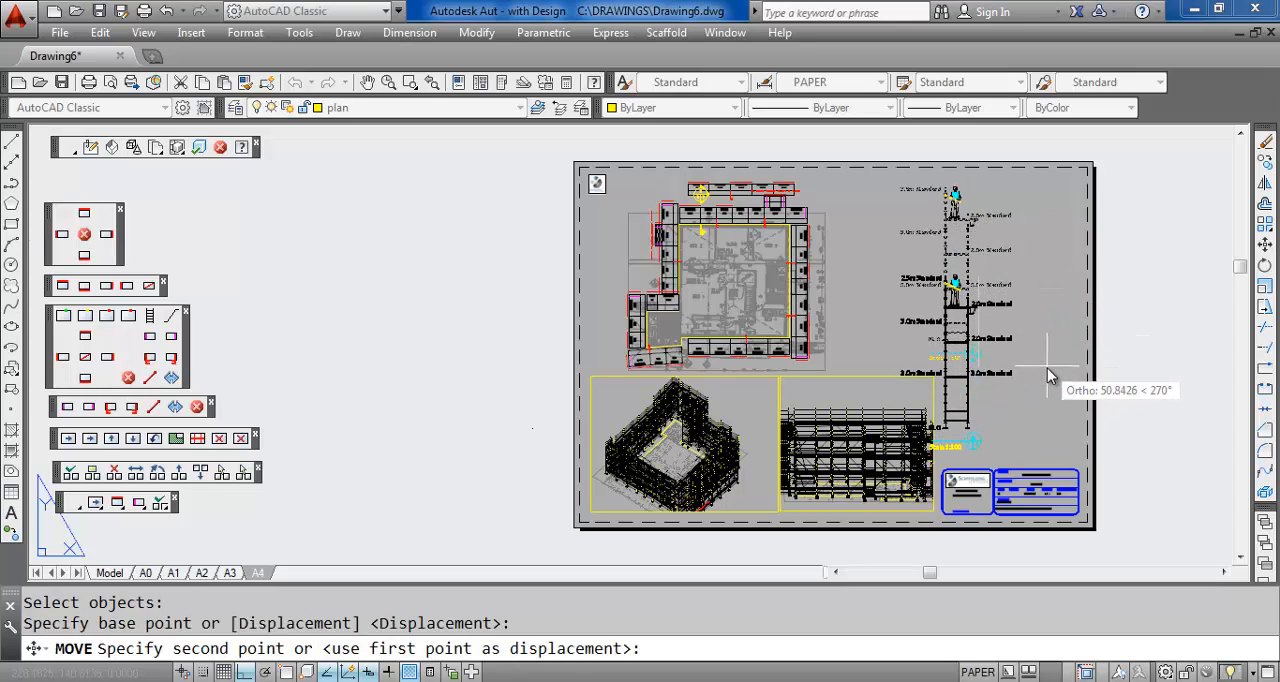
key(F8)
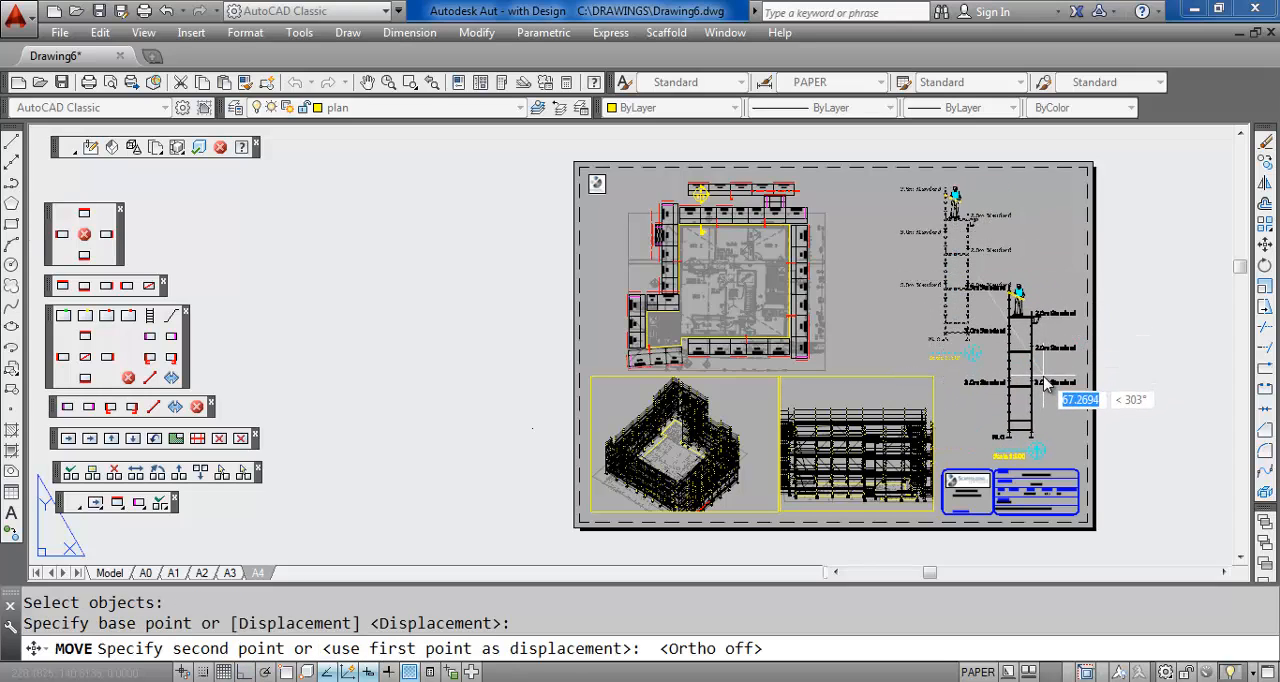
click(1043, 375)
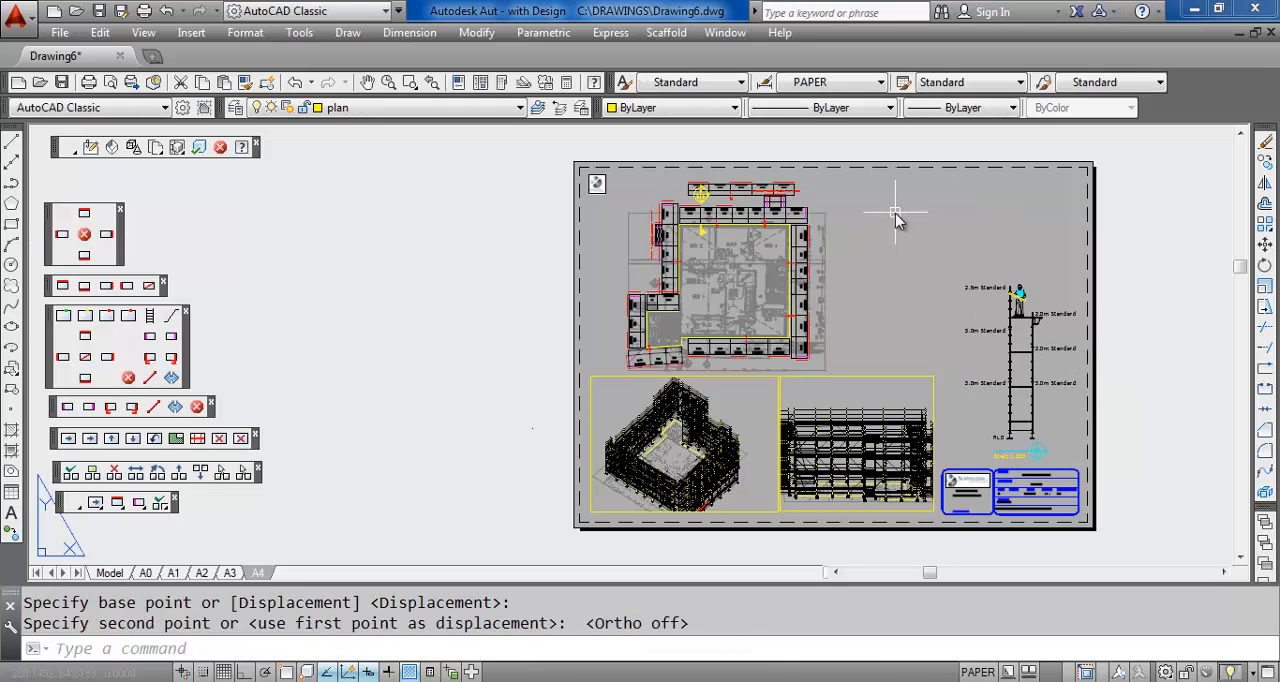
Add the single-line text title "Demo Drawing" at 0 rotation in the empty area beside the top of the plan
text(dte)
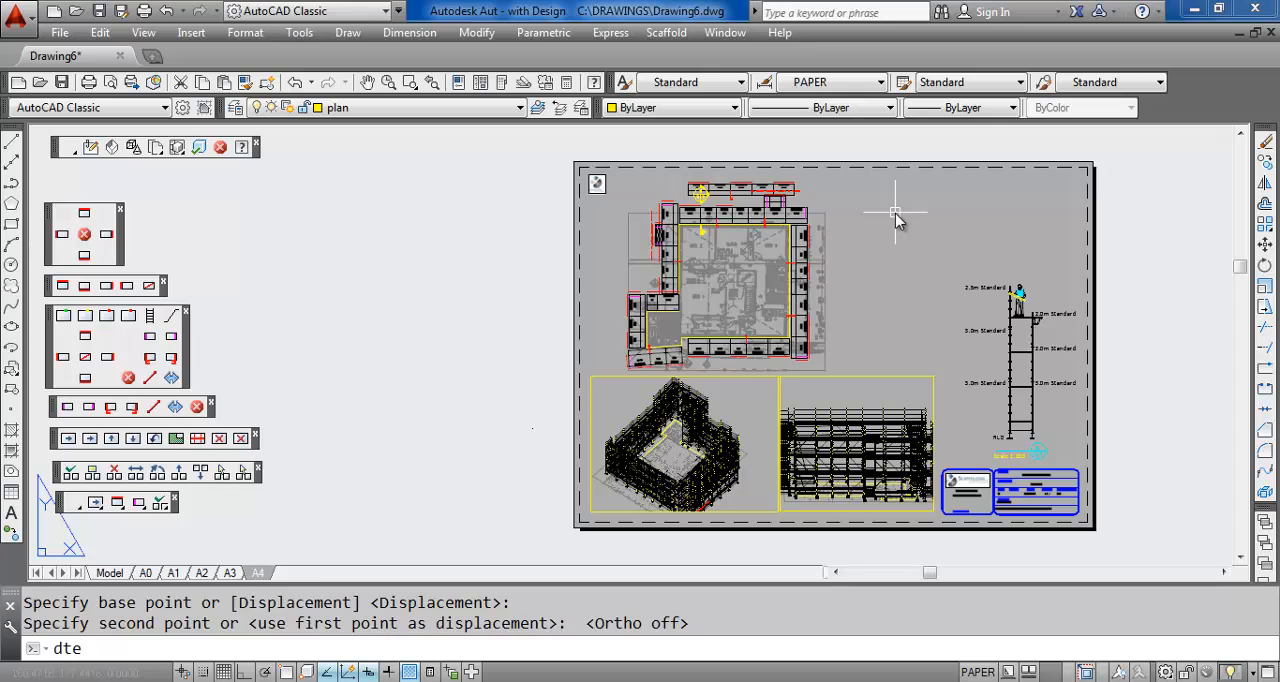
text(xt)
key(Return)
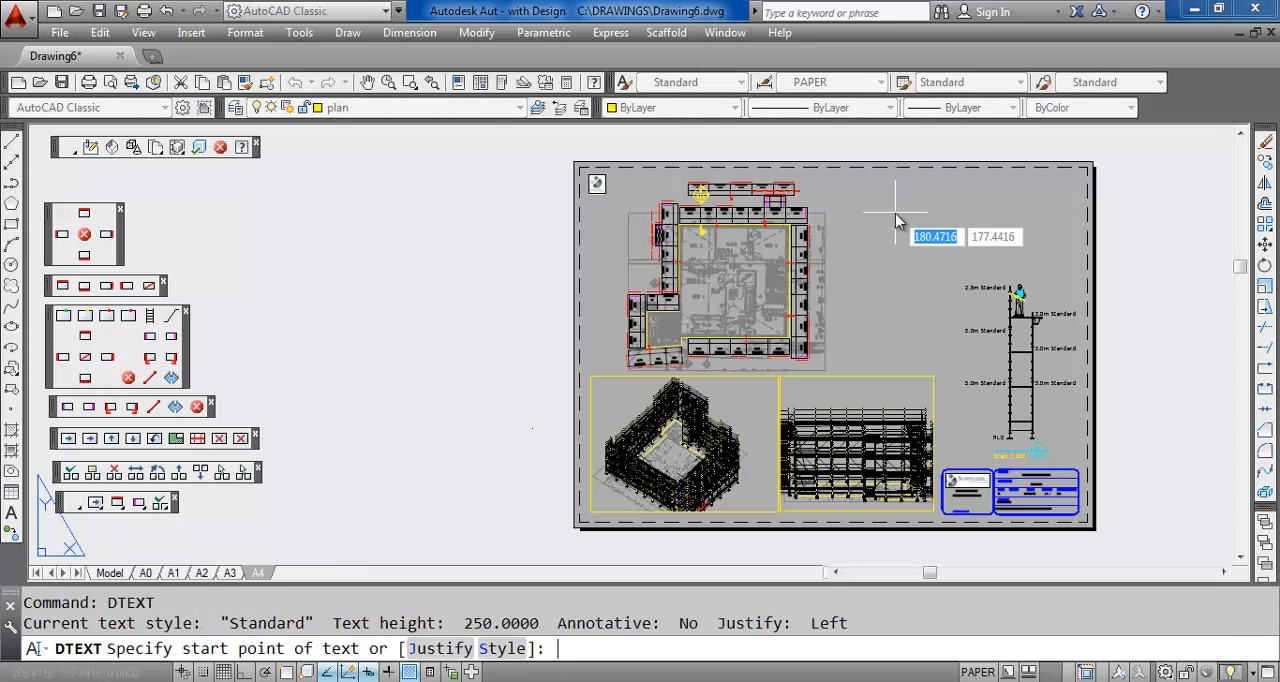
click(852, 221)
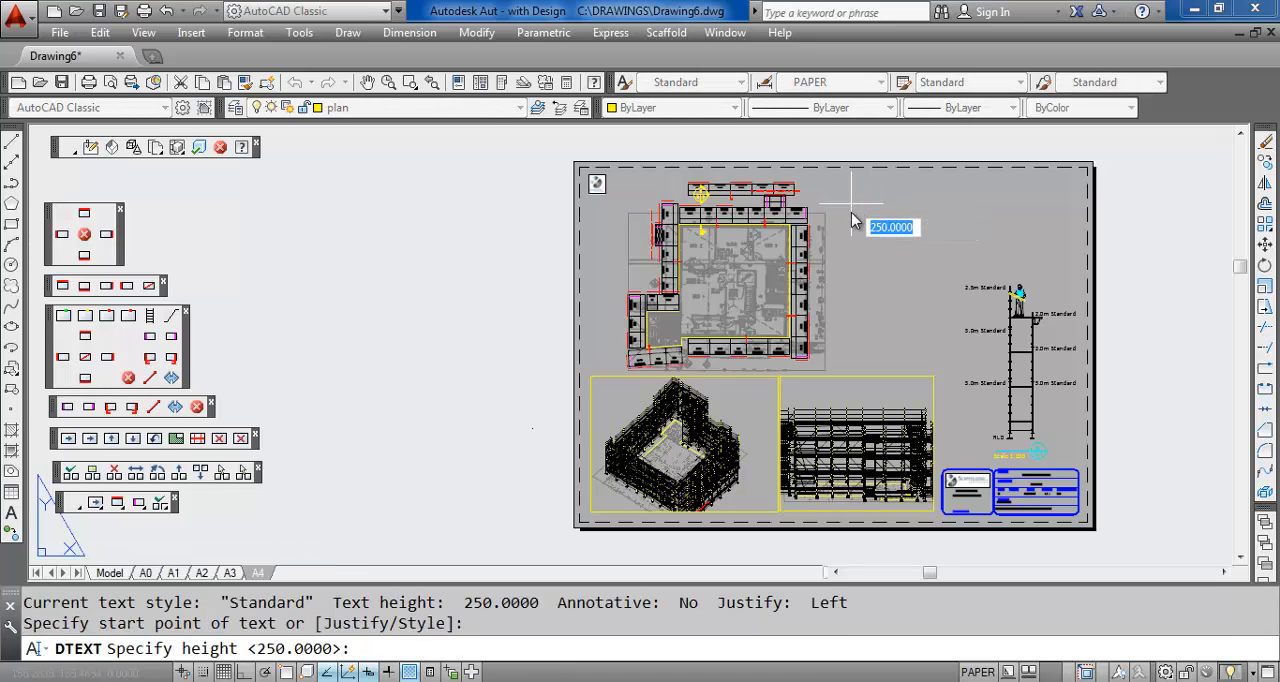
key(Return)
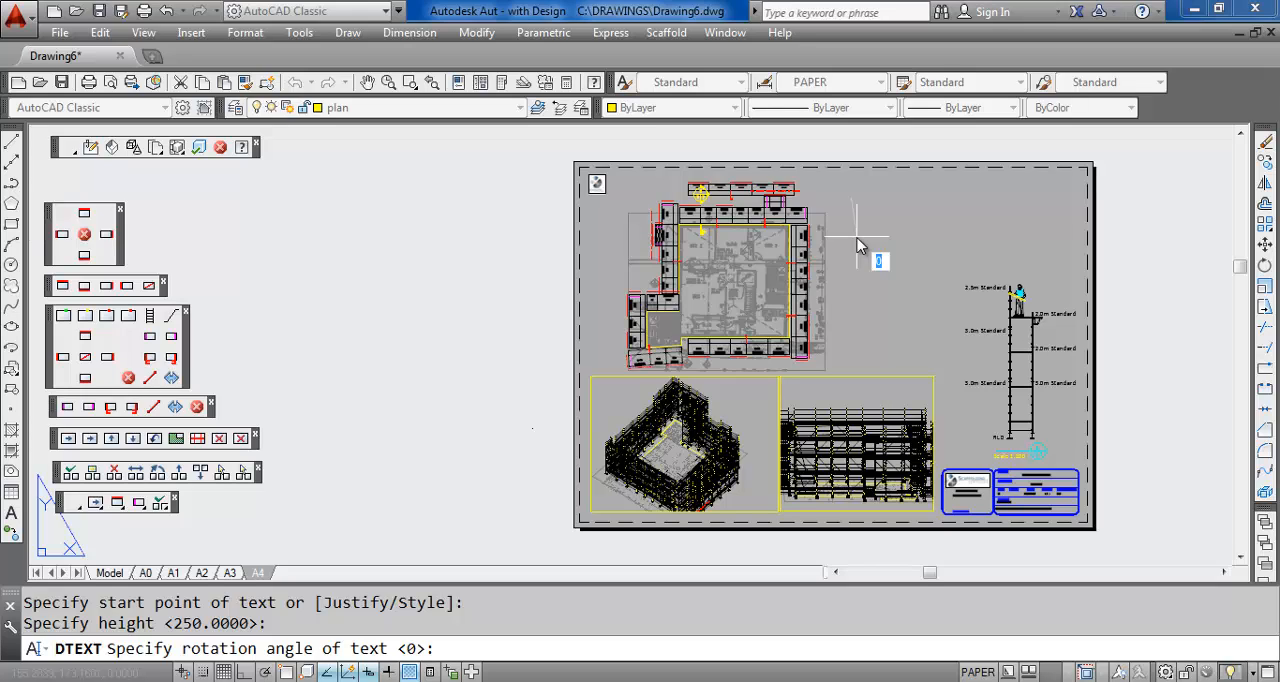
key(Return)
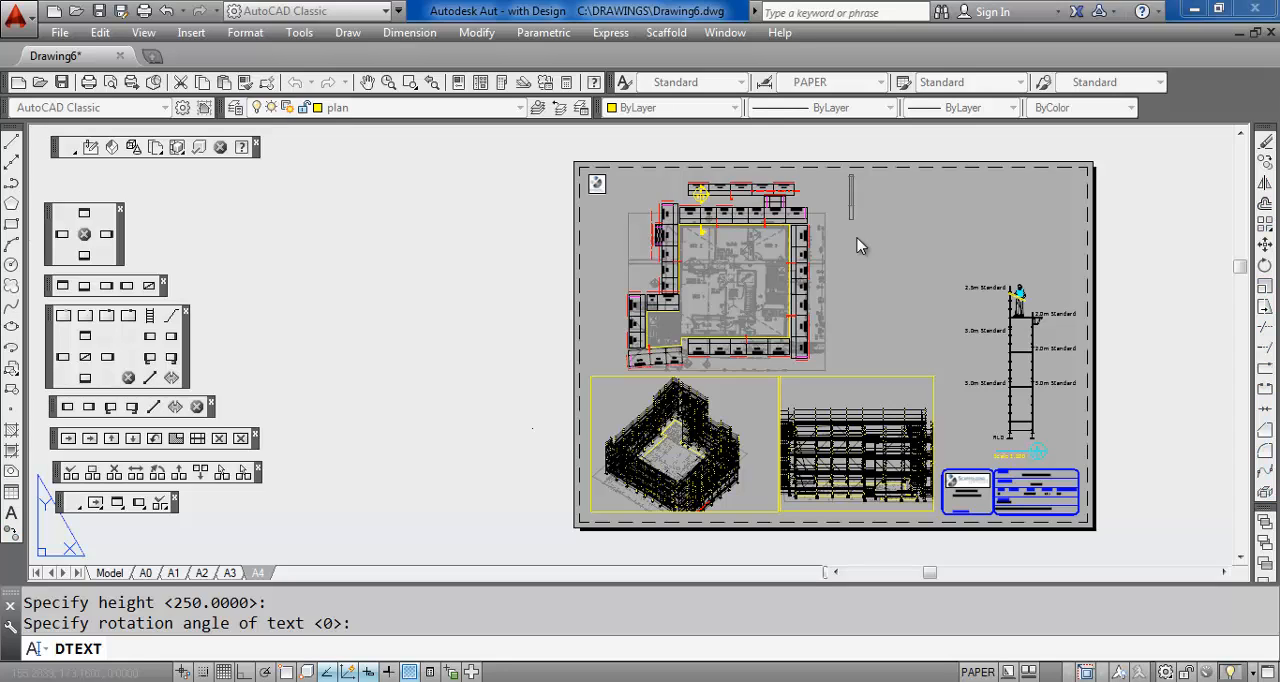
text(Demo Drawing)
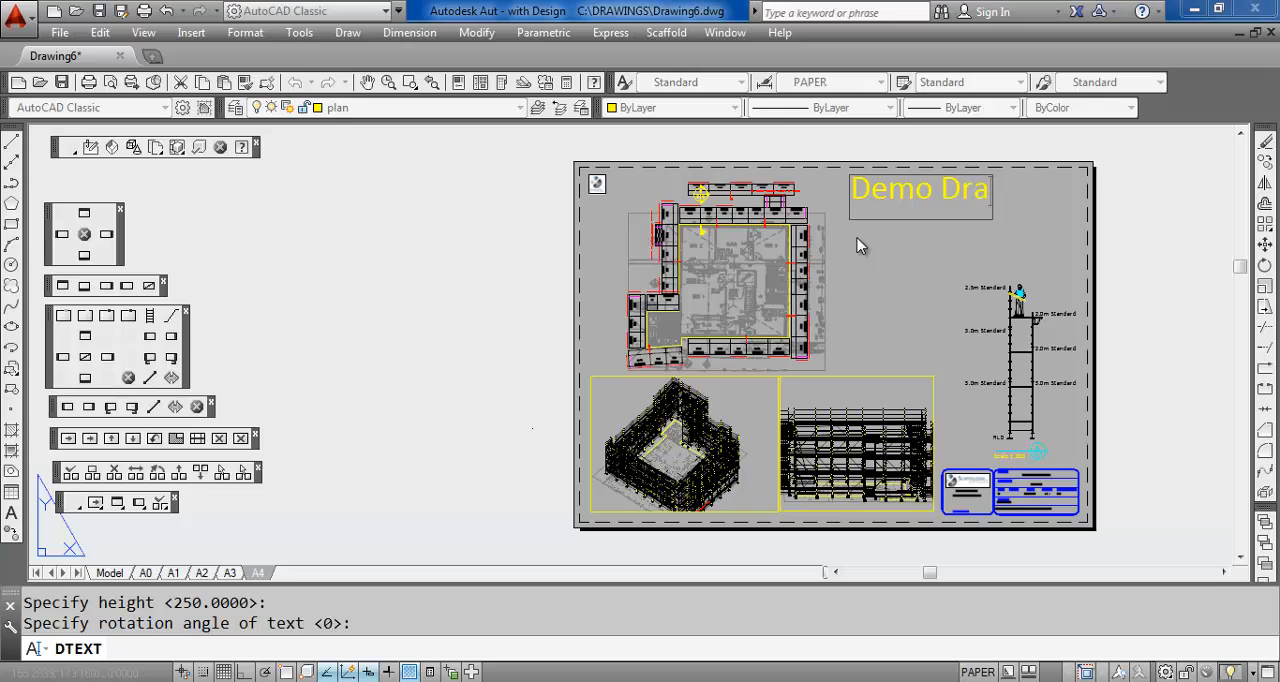
key(Return)
key(Return)
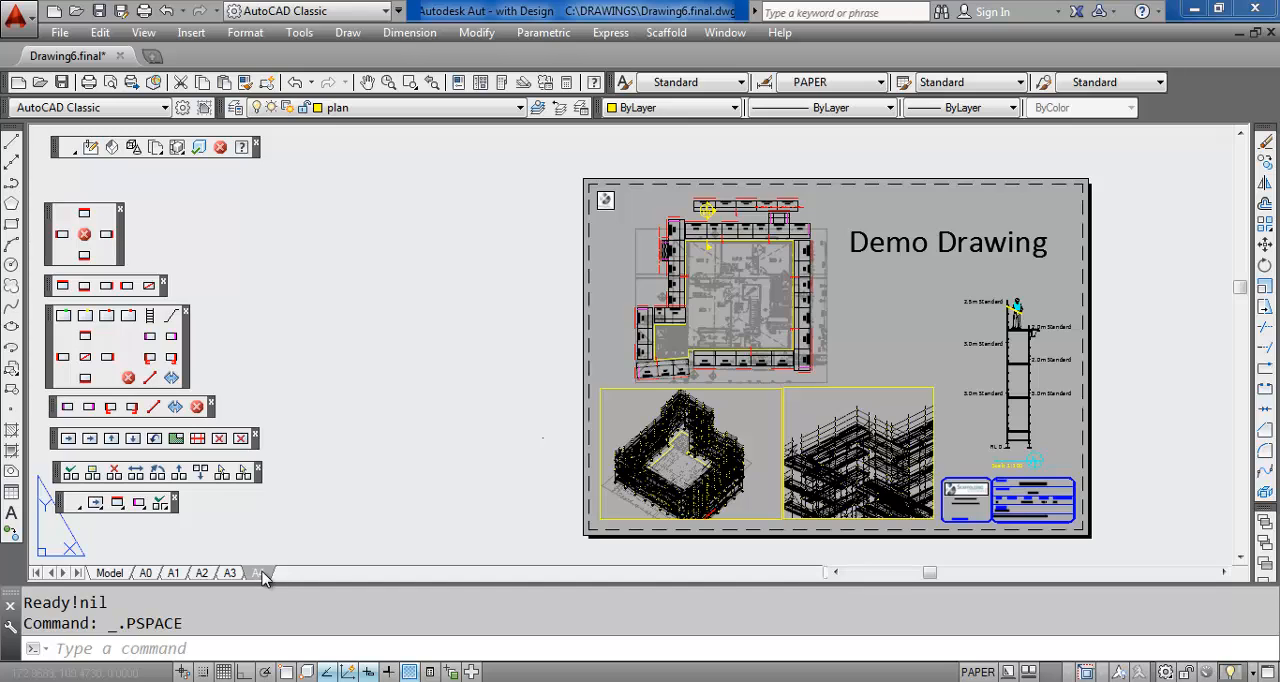
Switch to model space, generate a quote covering all scaffold parts, and accept it
mouse_move(110, 573)
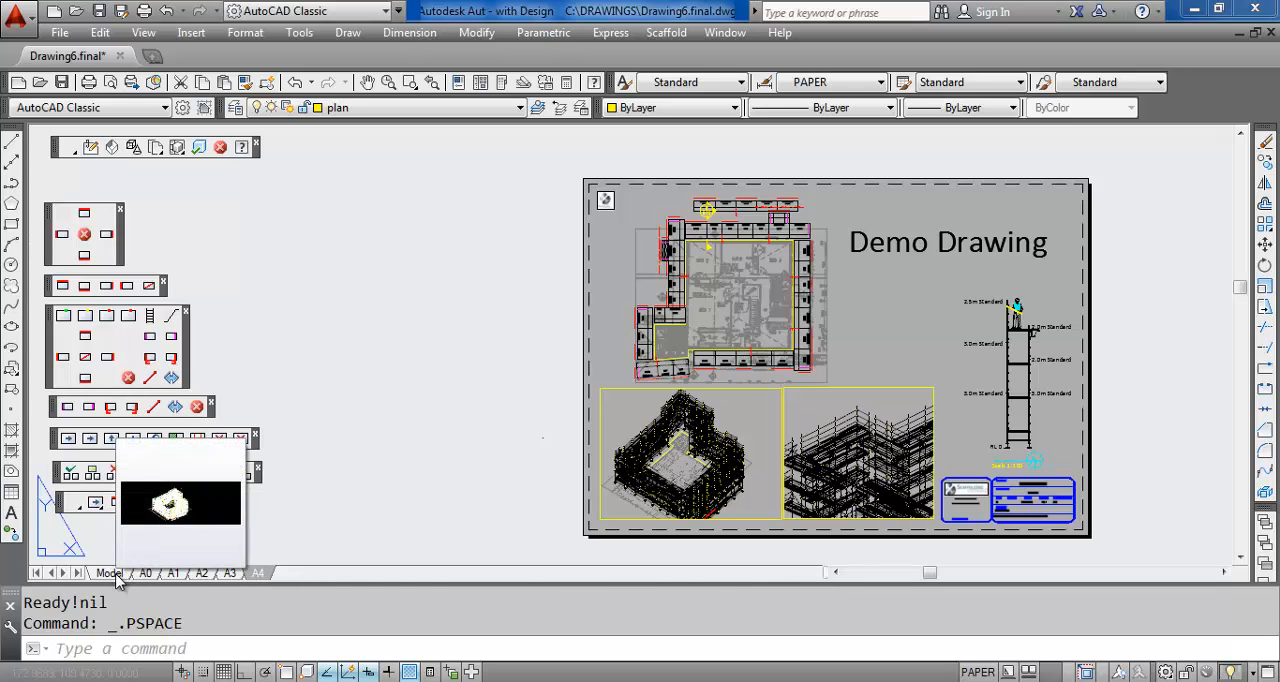
click(112, 576)
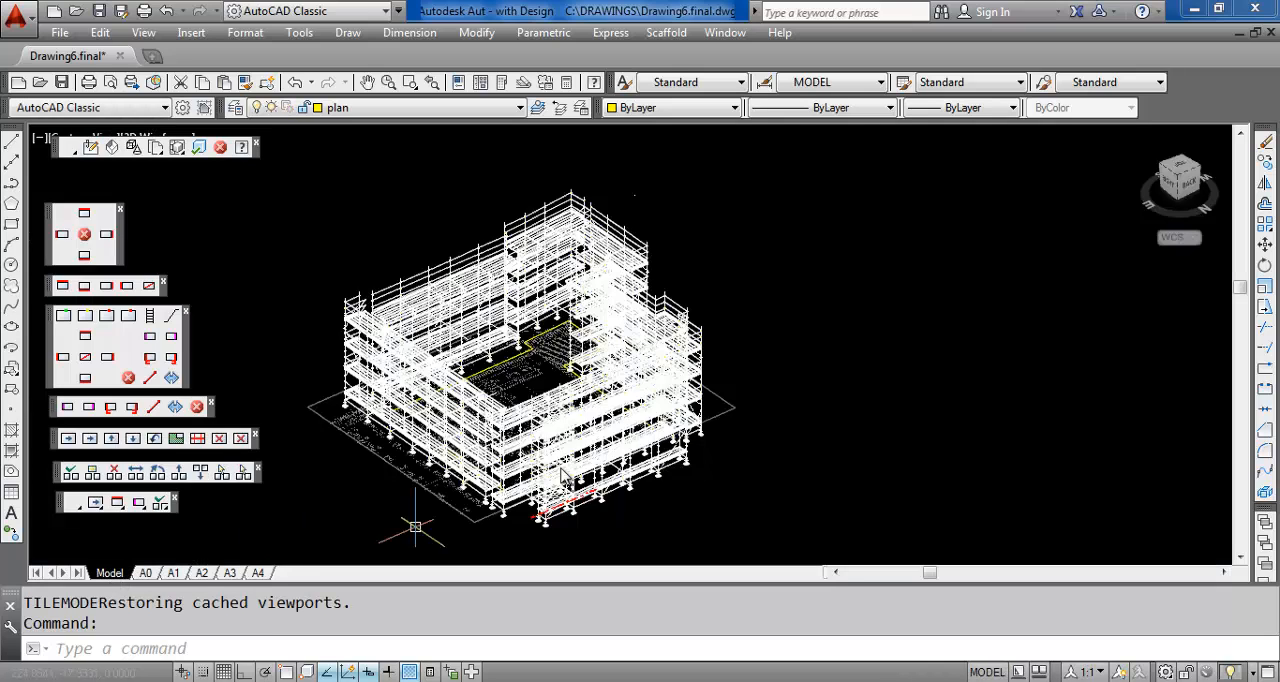
middle_drag(737, 228, 826, 246)
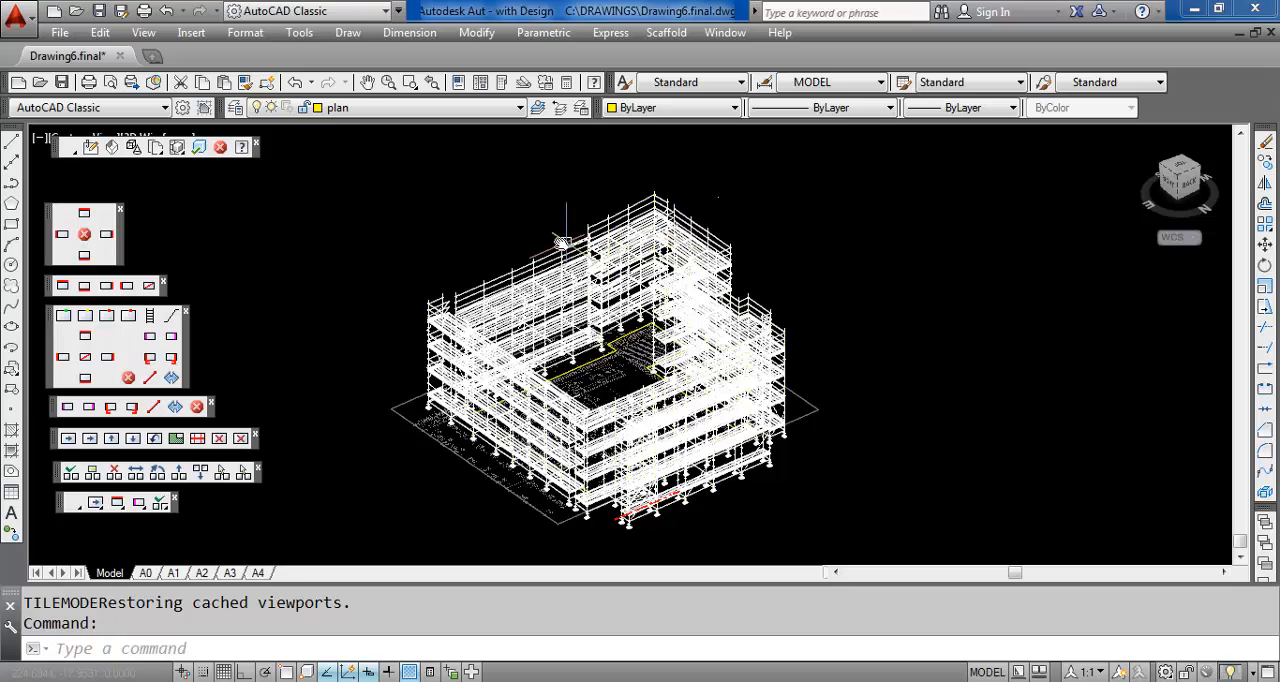
scroll(570, 215, up, 4)
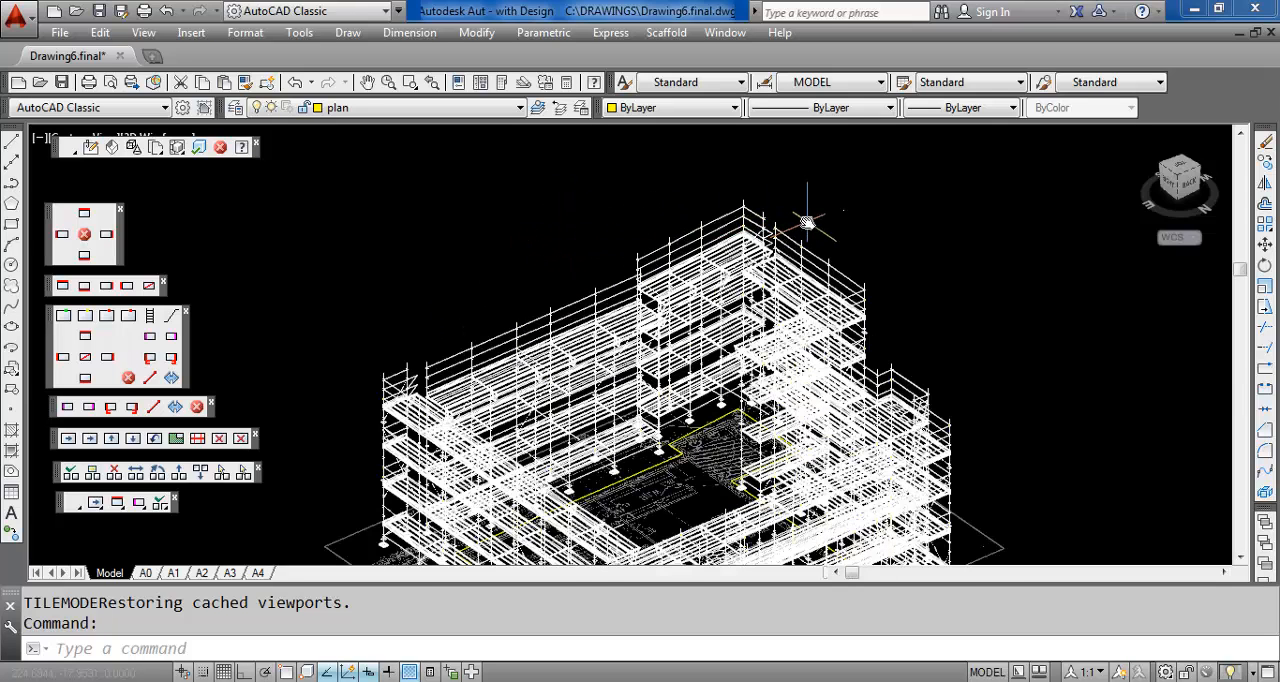
middle_drag(808, 223, 693, 223)
scroll(740, 250, up, 2)
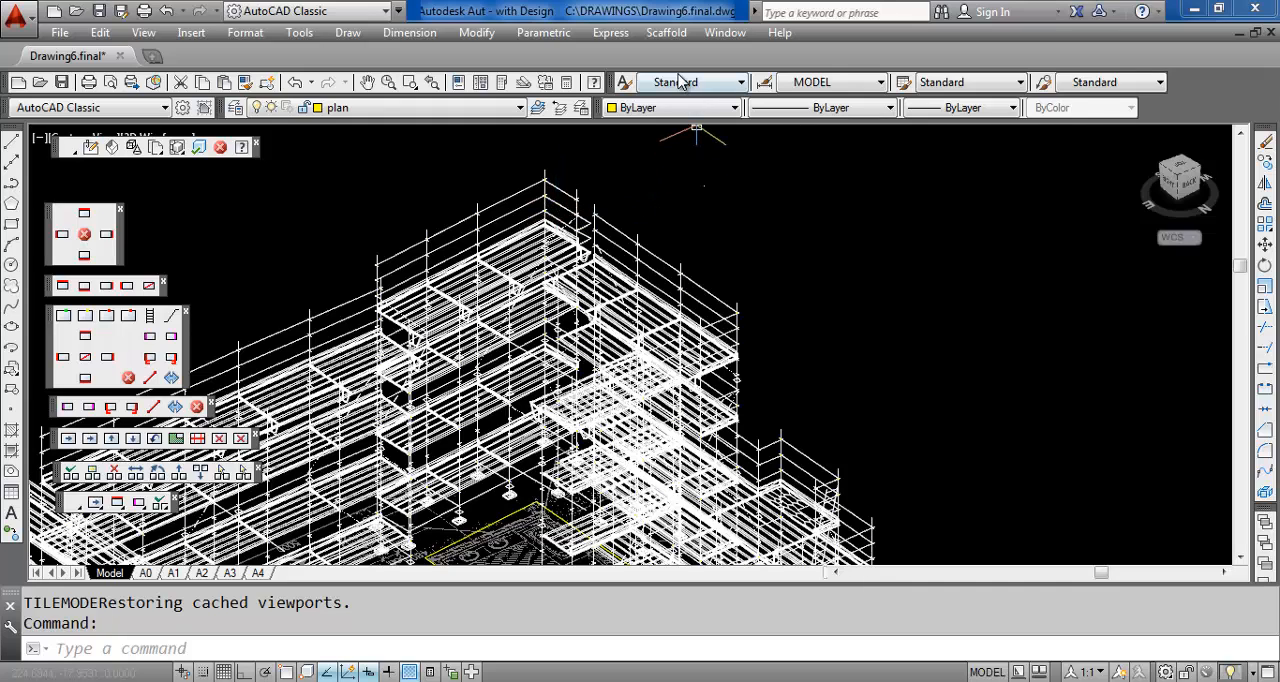
click(156, 148)
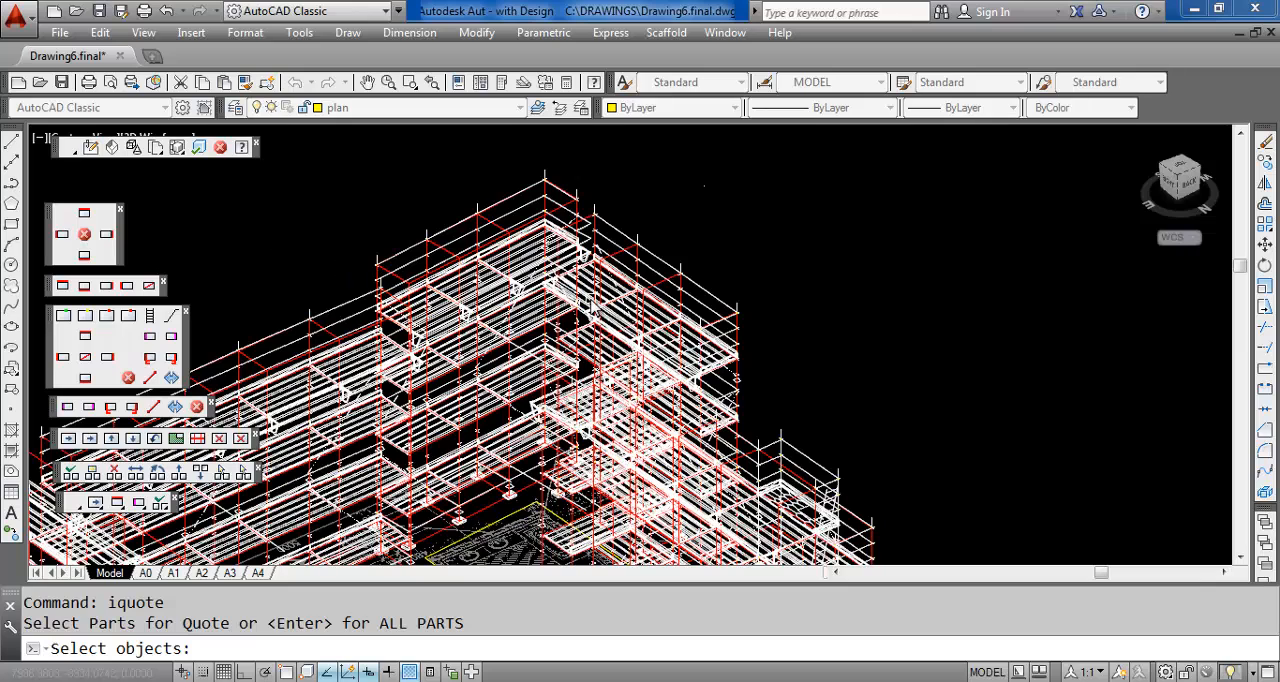
key(Return)
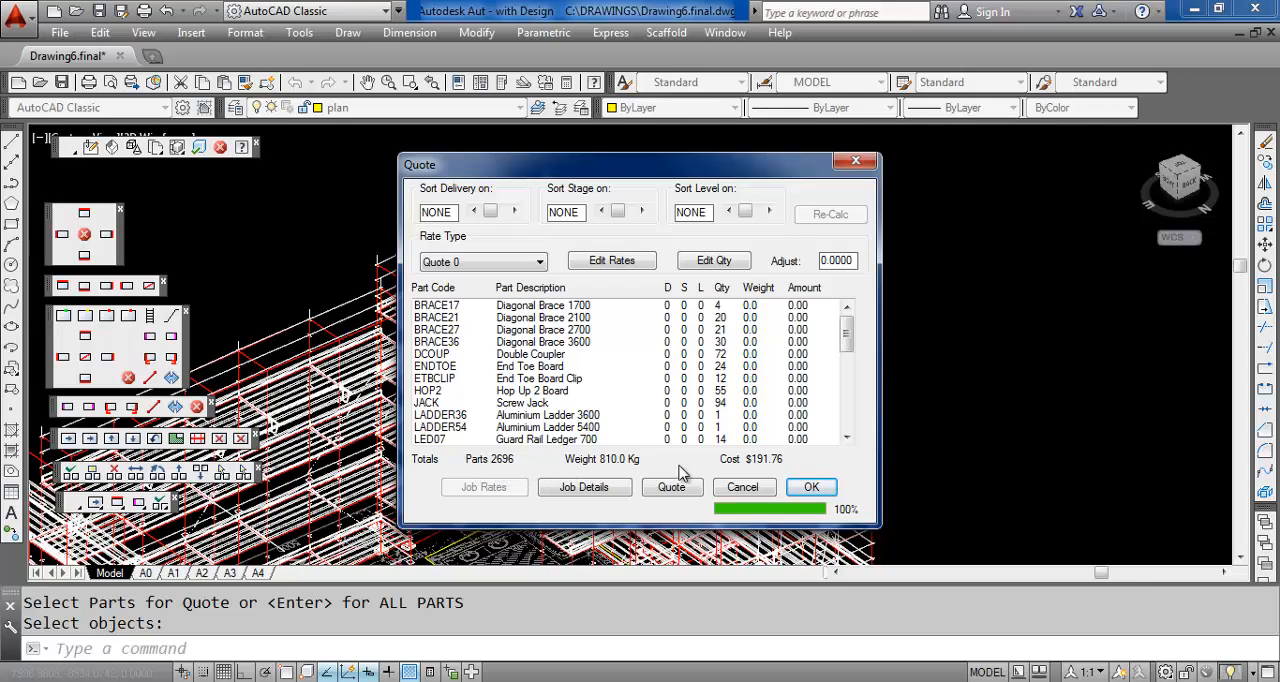
click(805, 487)
Generate a quote for only the top guard-rail ledgers of one outer bay and the standard at their end
scroll(766, 251, up, 4)
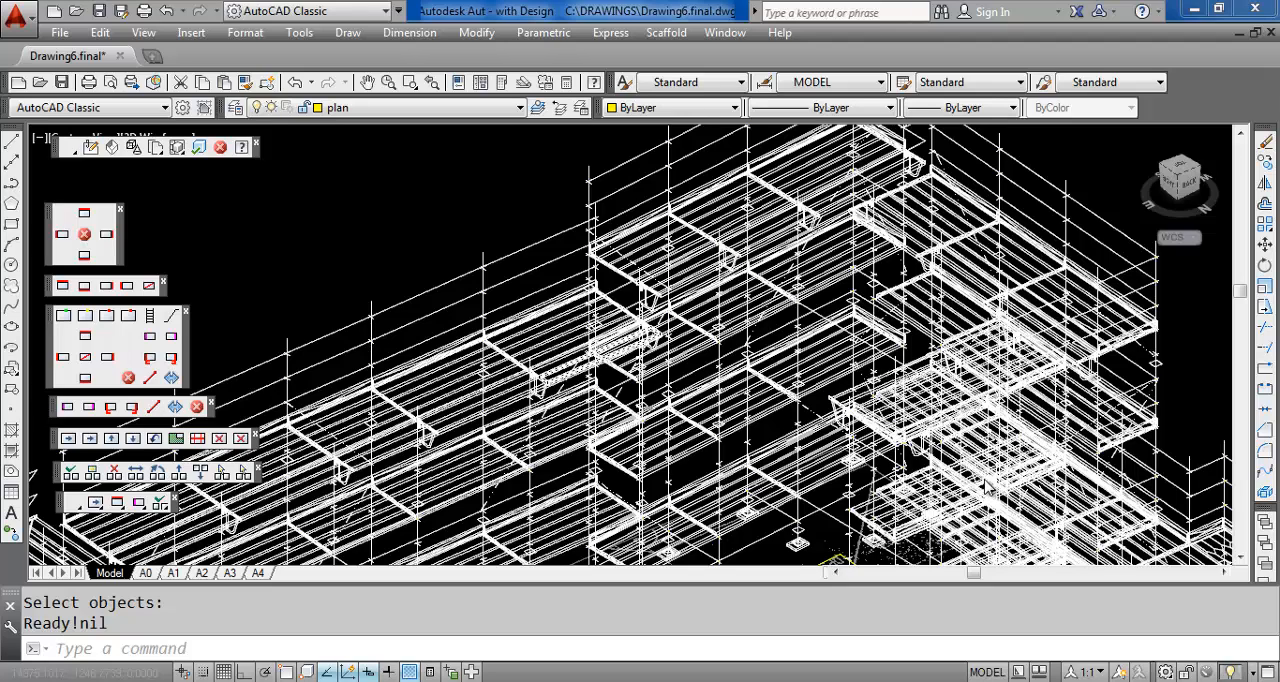
click(156, 147)
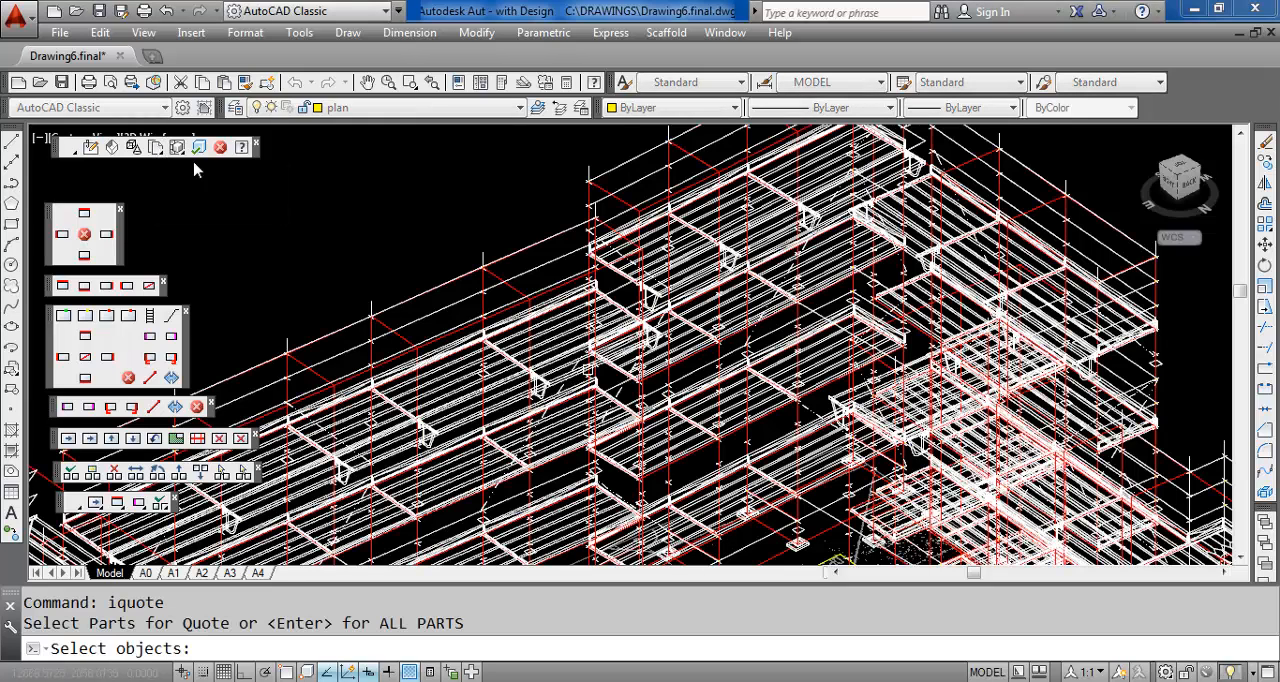
click(448, 269)
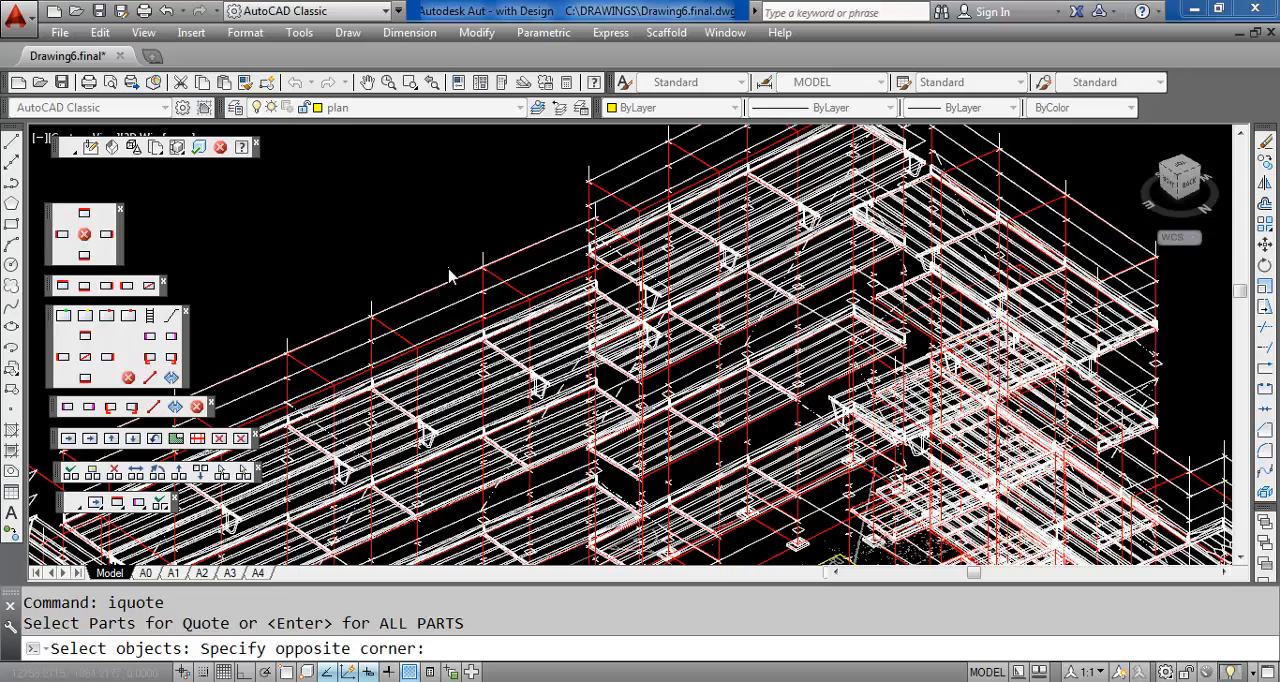
click(416, 321)
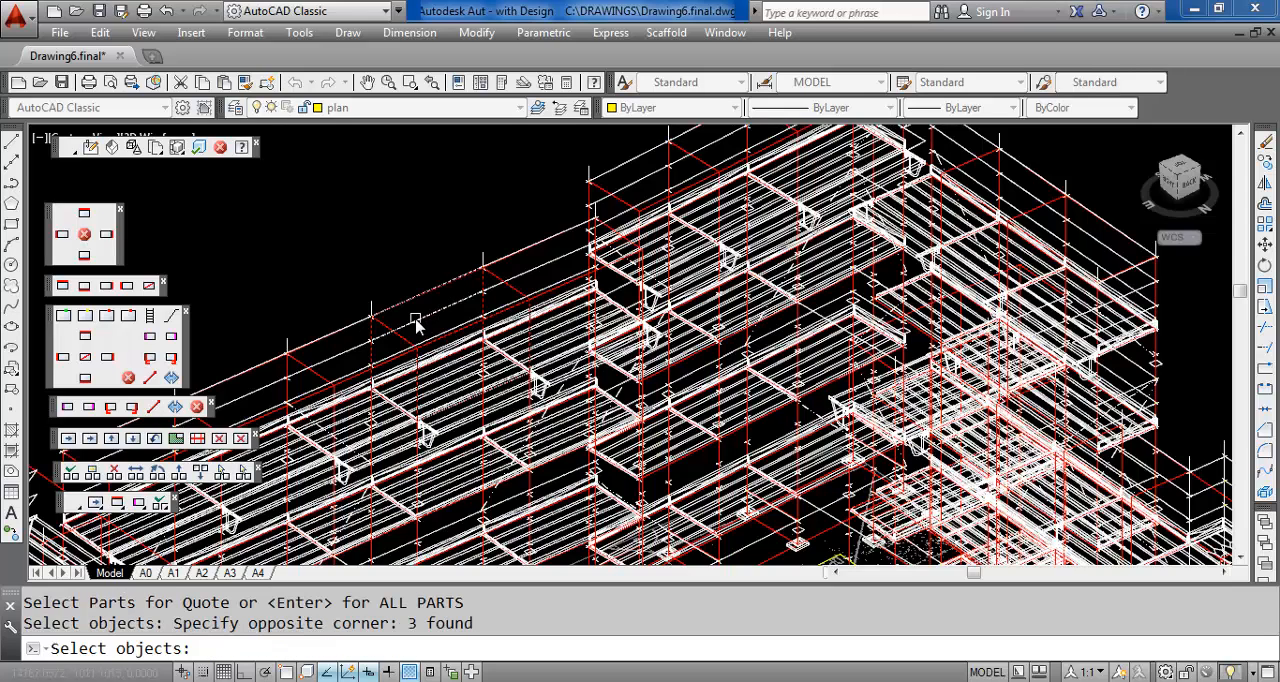
click(380, 293)
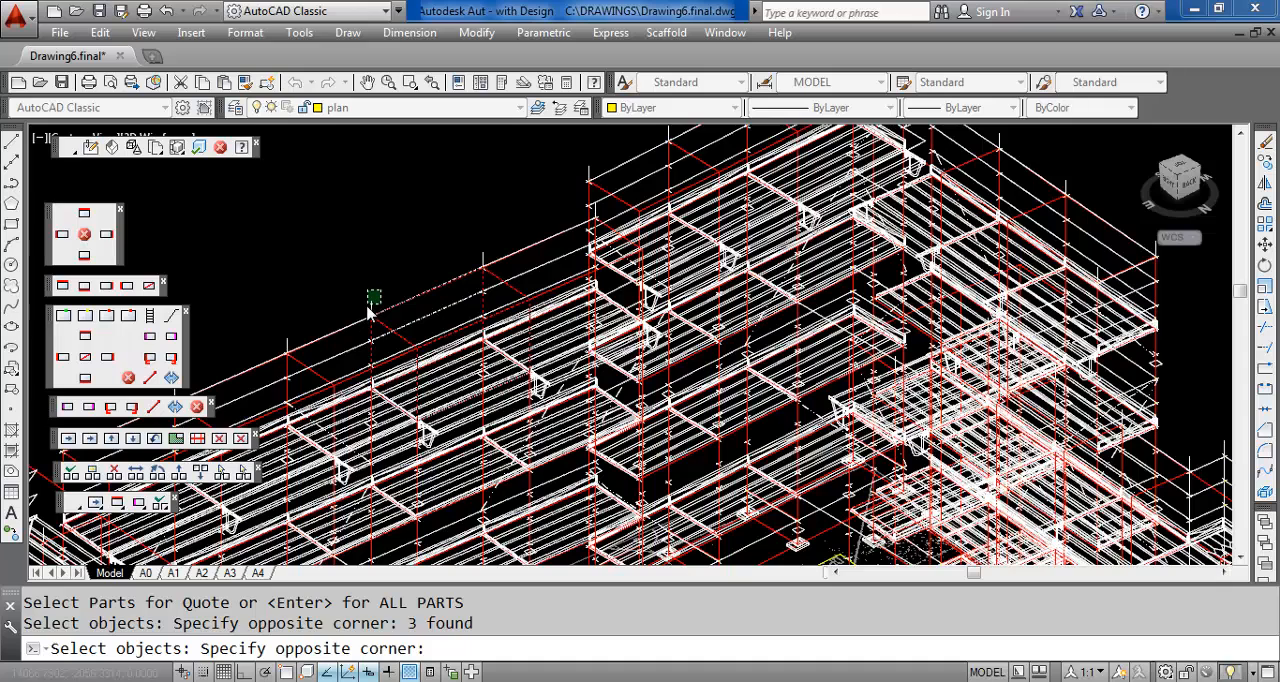
click(368, 313)
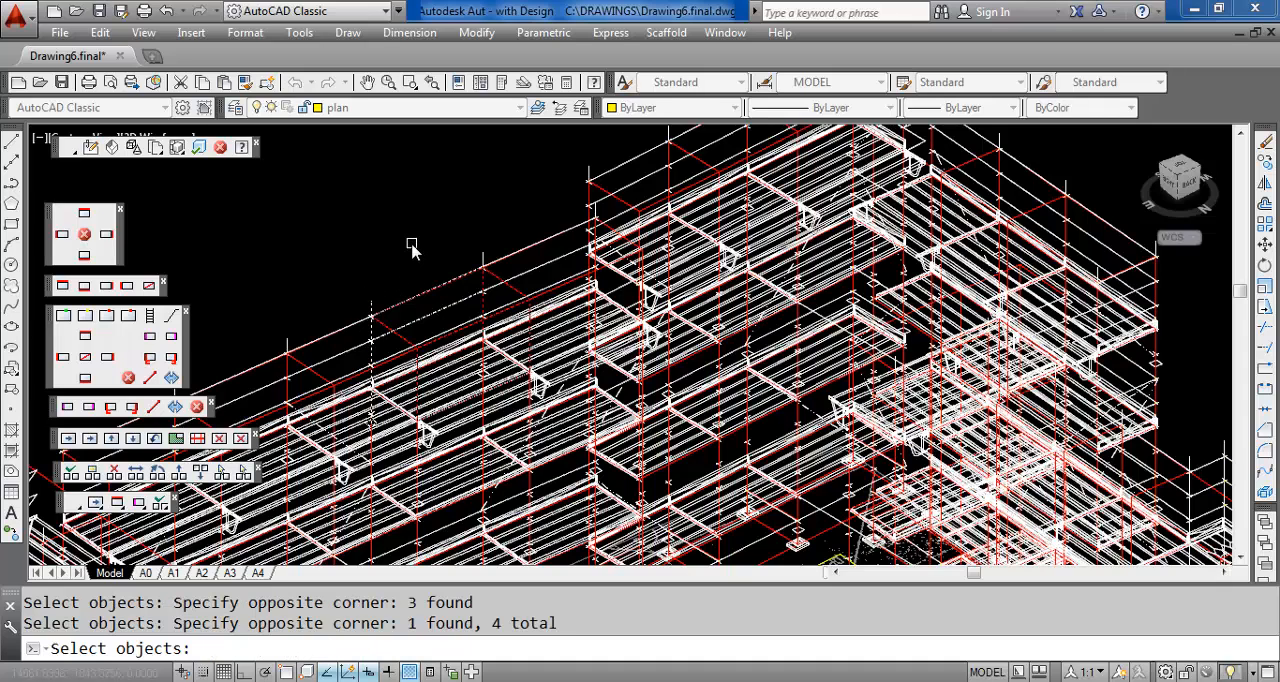
key(Return)
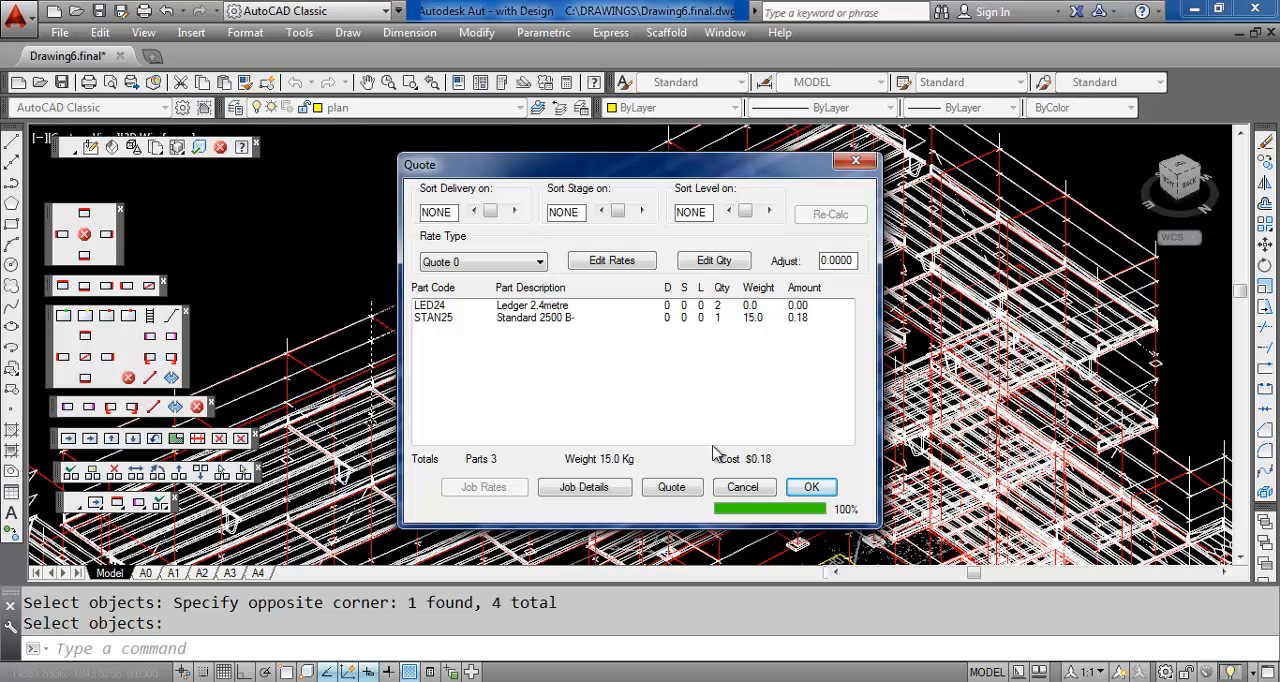
Cancel the partial quote and examine the scaffold from several sides, down to the ladder bay outside BED 2
click(742, 487)
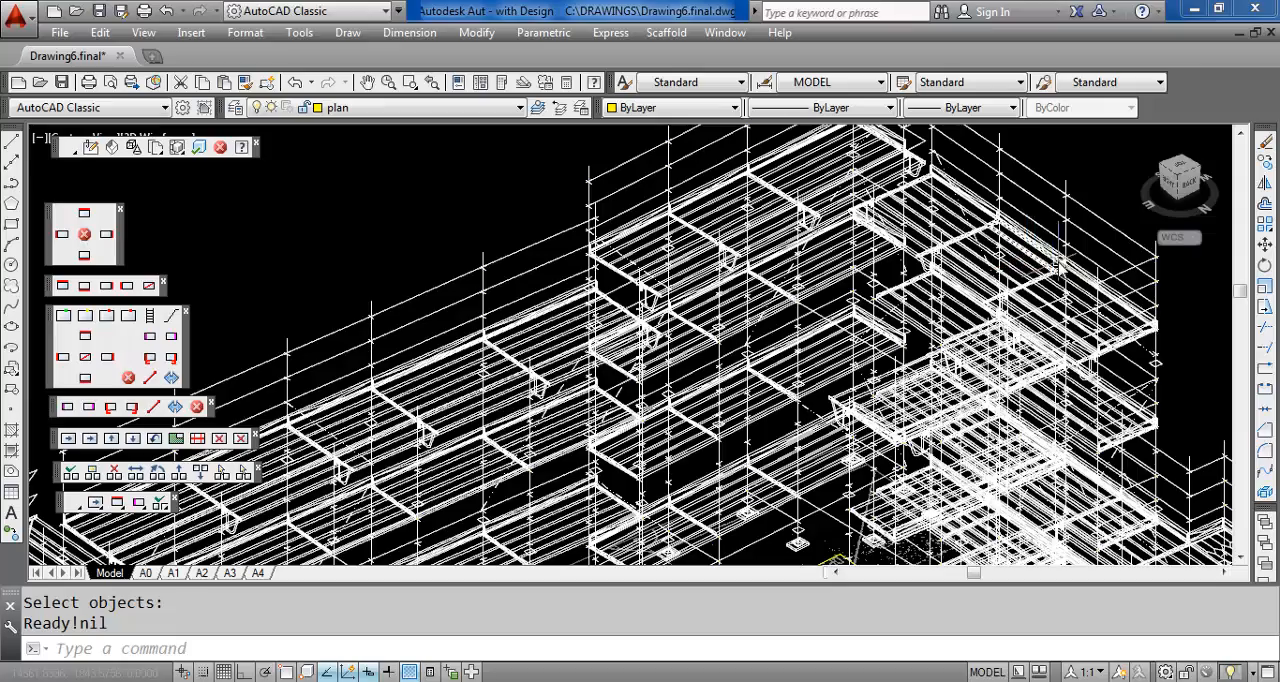
middle_drag(900, 325, 936, 212)
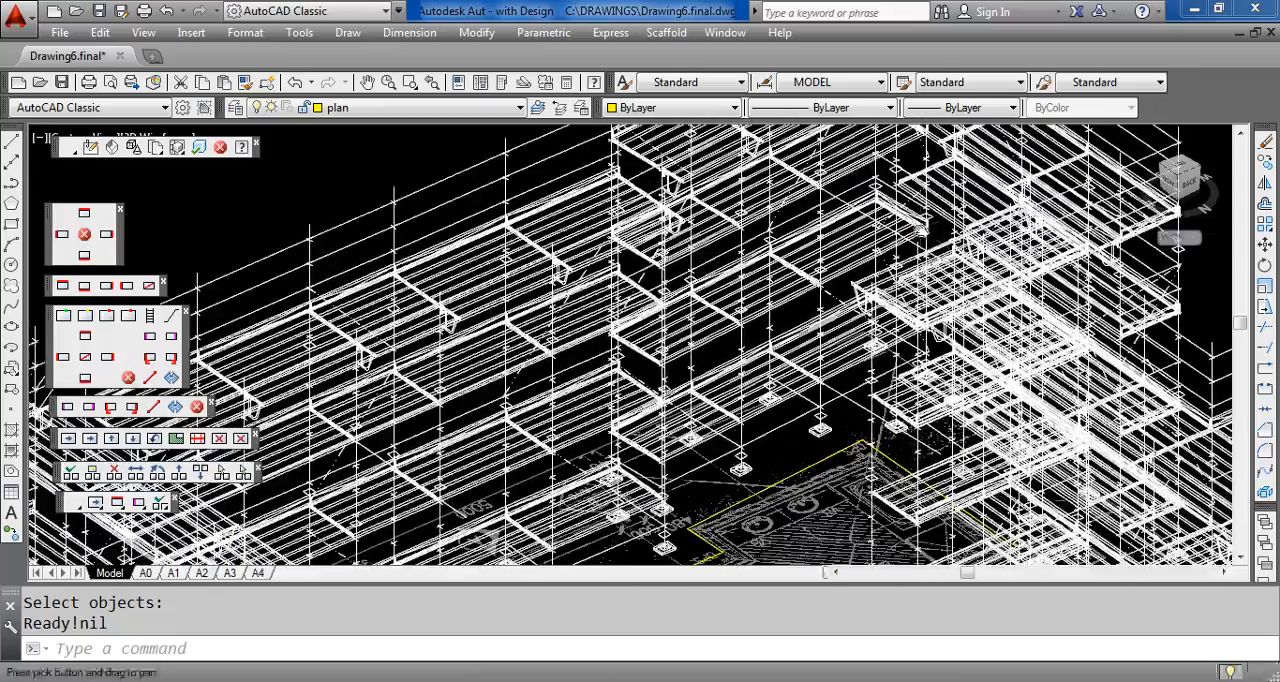
middle_drag(592, 466, 714, 342)
middle_drag(676, 388, 812, 322)
middle_drag(716, 362, 502, 276)
middle_drag(790, 373, 460, 250)
scroll(756, 271, down, 2)
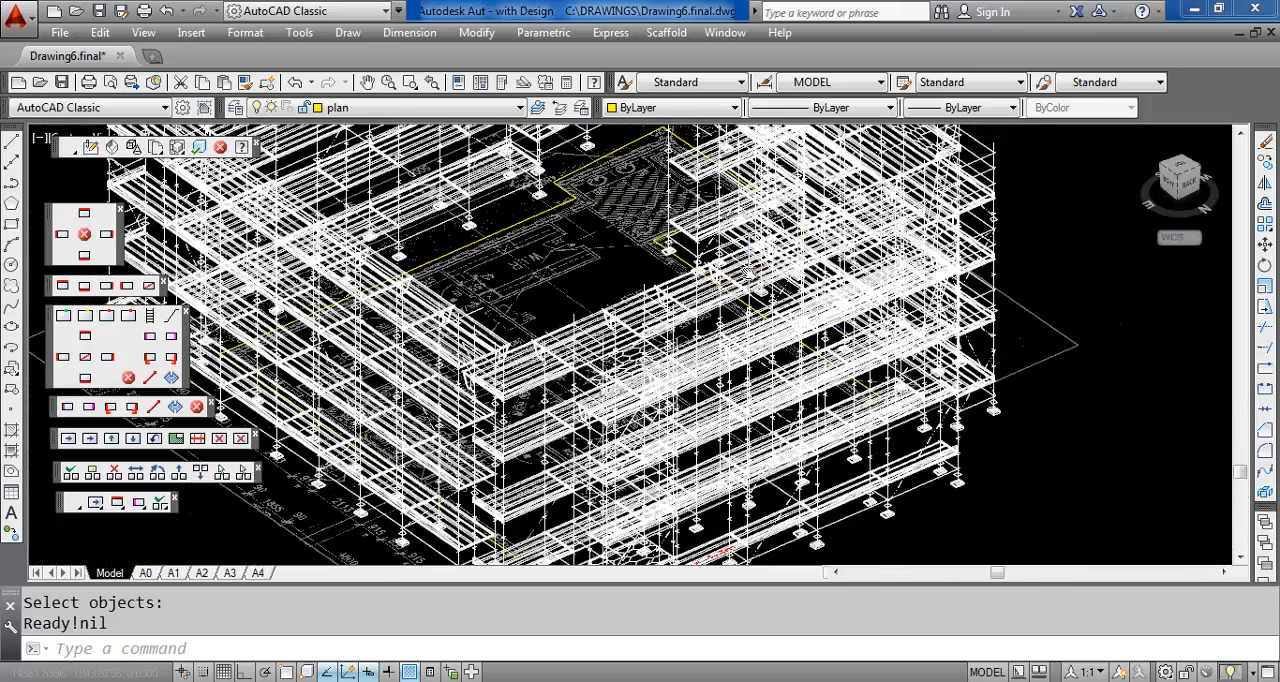
middle_drag(713, 327, 370, 430)
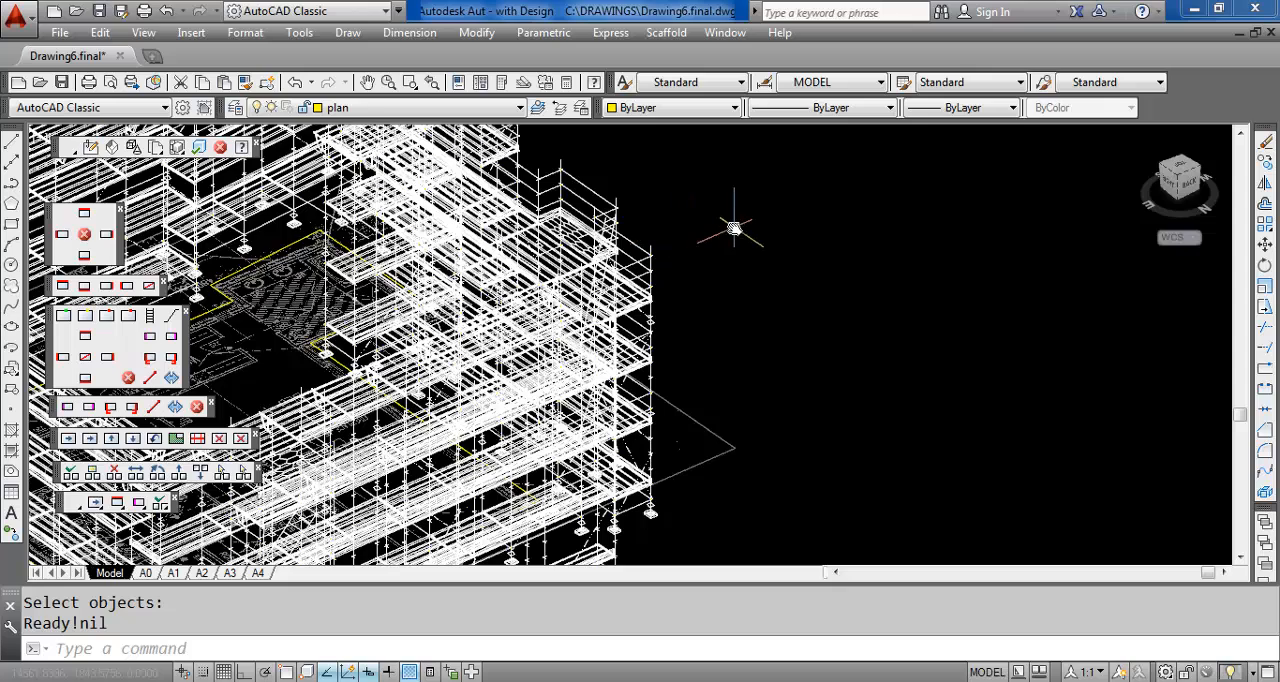
mouse_move(734, 229)
shift+middle_down()
mouse_move(687, 271)
mouse_move(643, 283)
mouse_move(497, 285)
shift+middle_up()
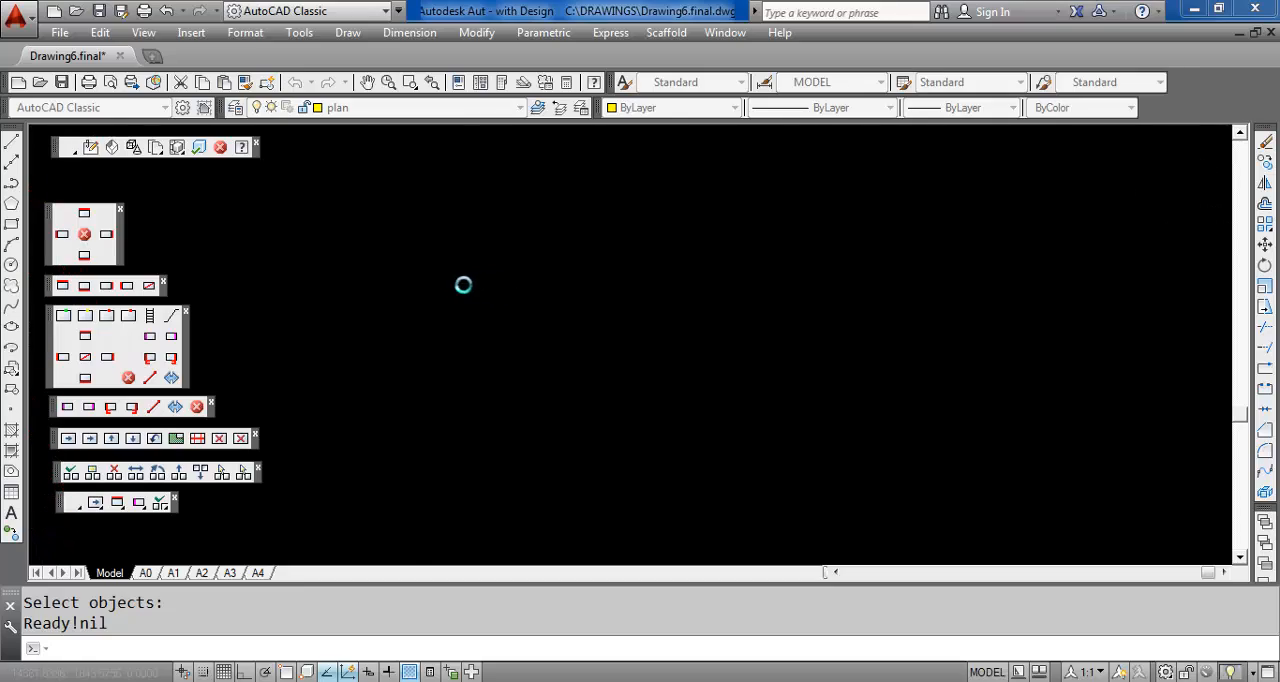
click(430, 318)
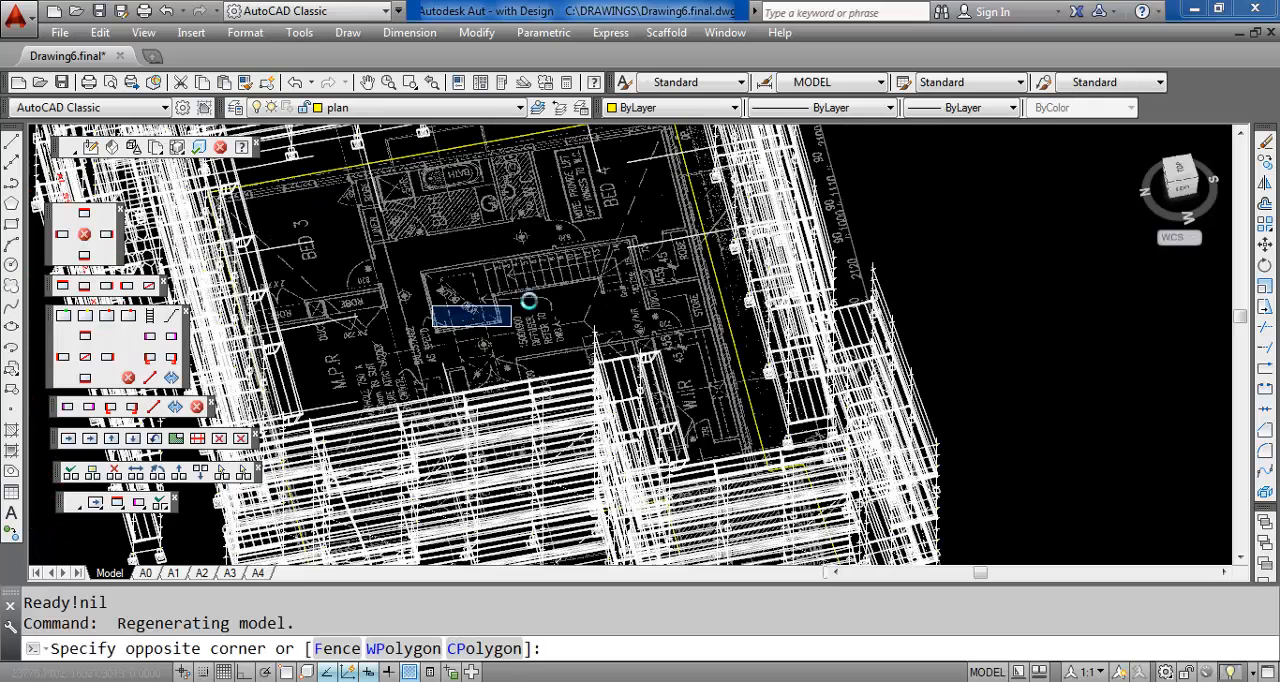
middle_drag(533, 292, 757, 191)
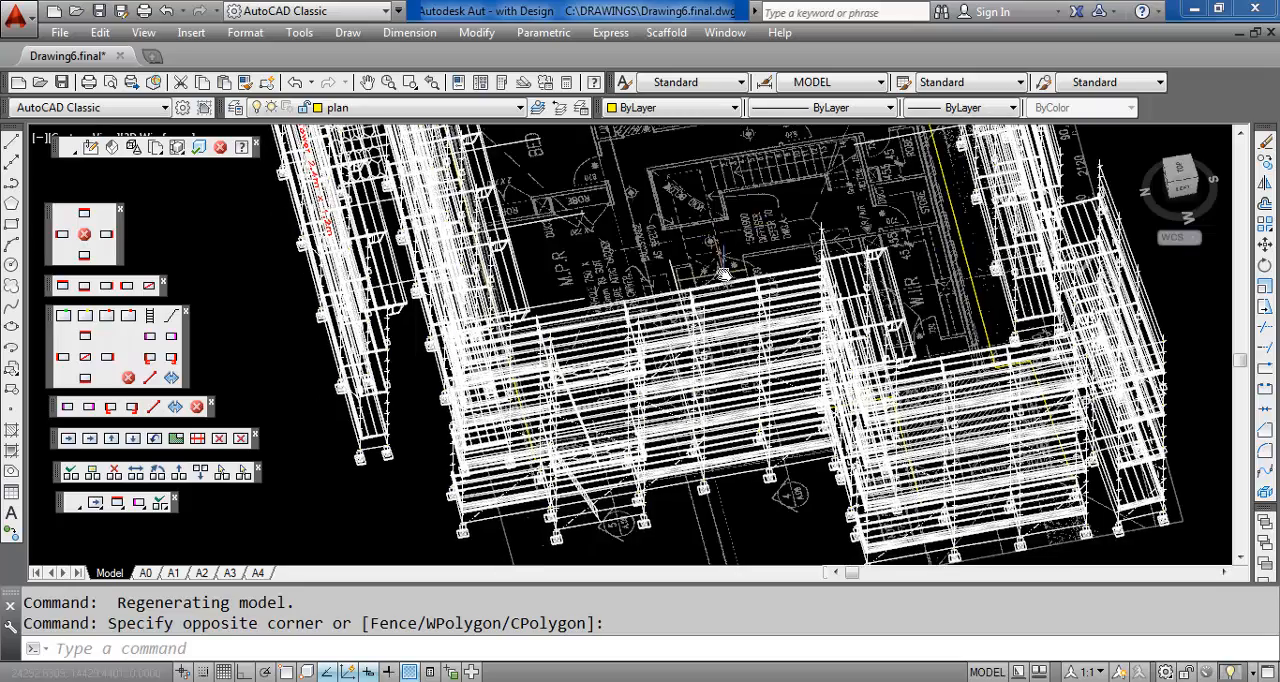
middle_drag(723, 271, 806, 225)
scroll(670, 367, up, 3)
middle_drag(670, 367, 675, 362)
scroll(675, 360, up, 2)
middle_drag(654, 434, 717, 216)
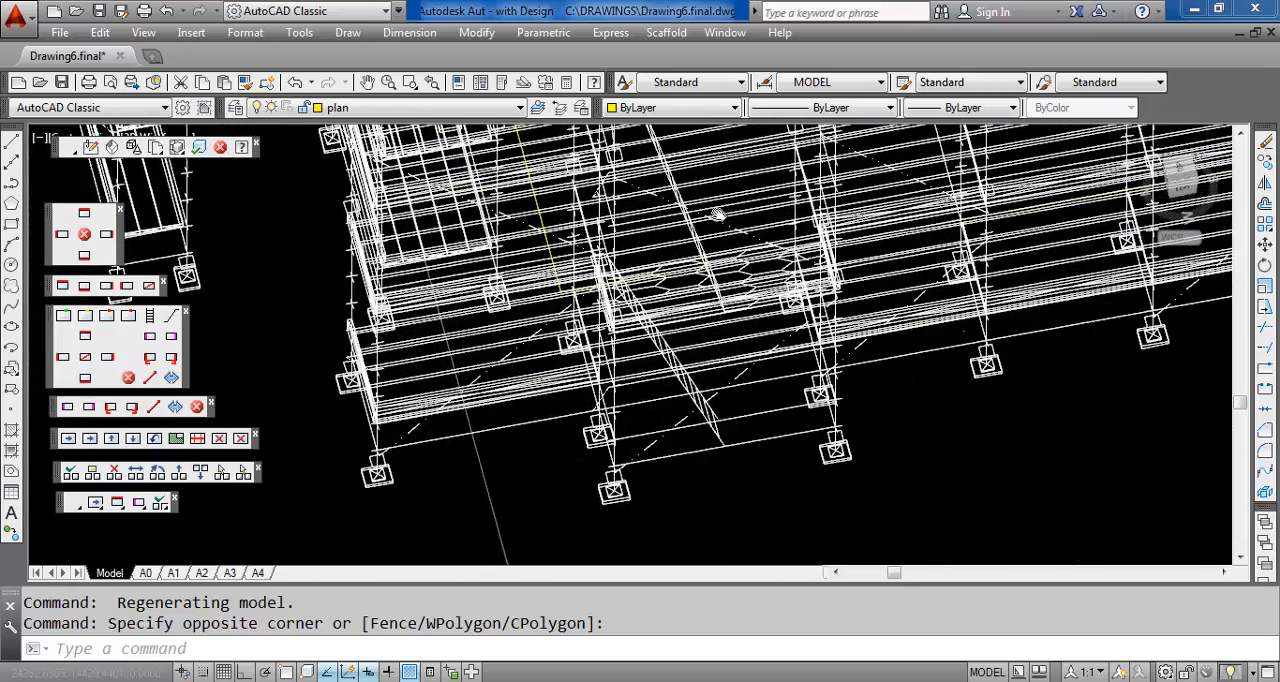
shift+middle_drag(711, 349, 706, 281)
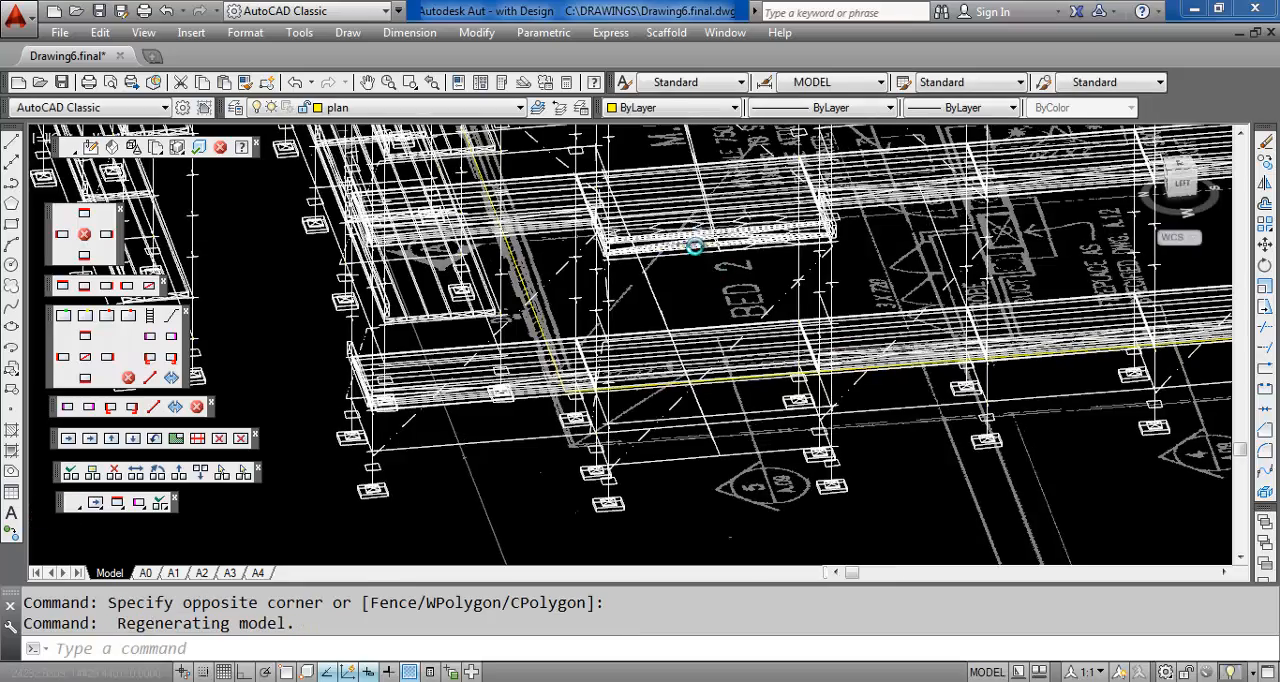
scroll(694, 249, down, 2)
middle_drag(736, 204, 733, 305)
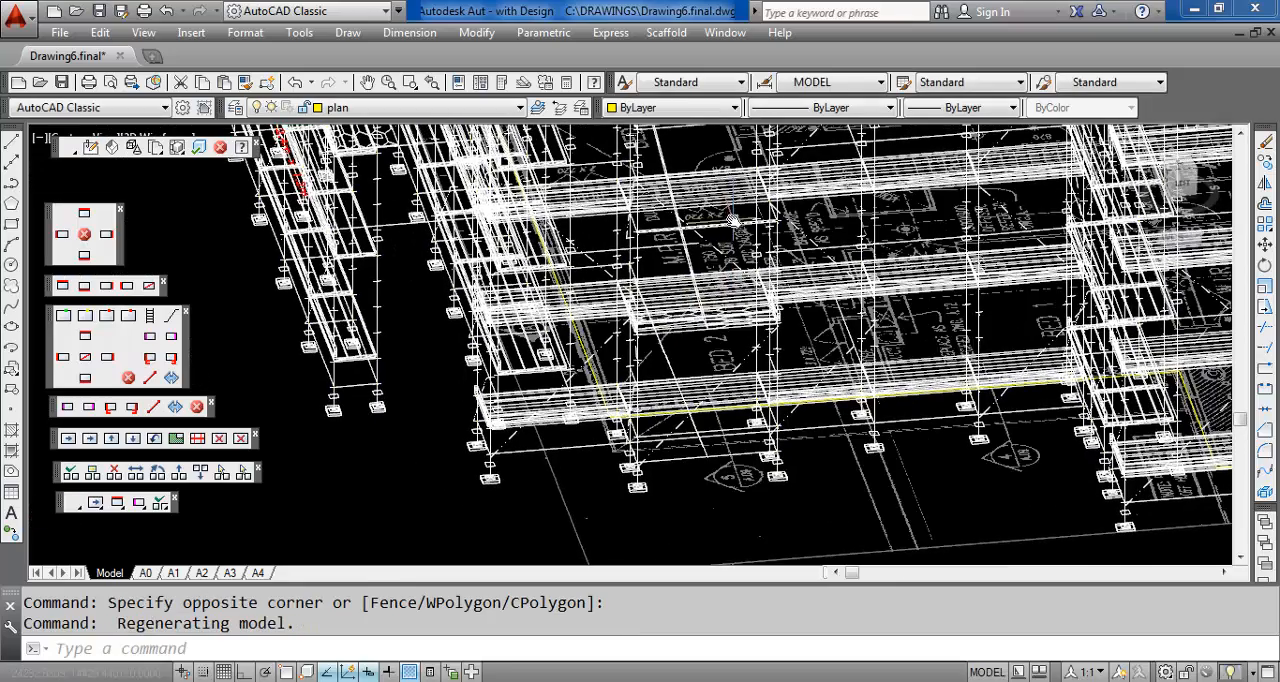
middle_drag(685, 245, 670, 308)
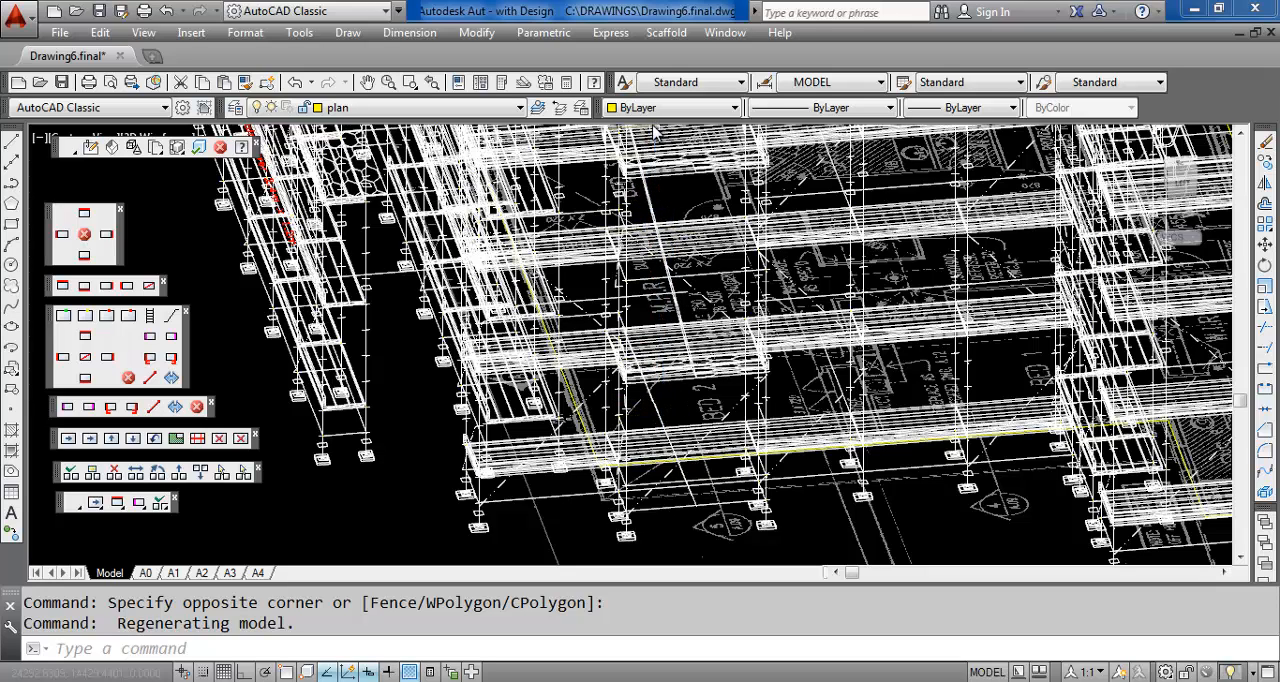
Generate a quote for only the long upper ladder in the bay outside BED 2, and cancel it after review
click(157, 148)
click(660, 212)
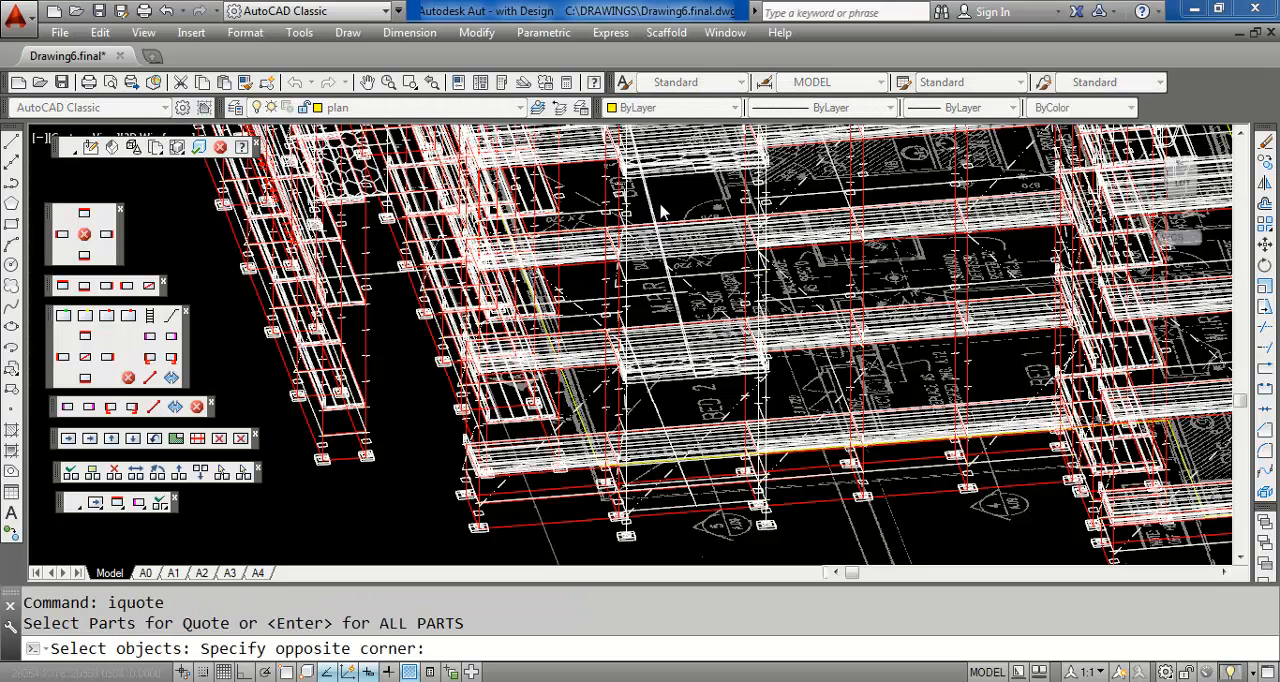
click(645, 209)
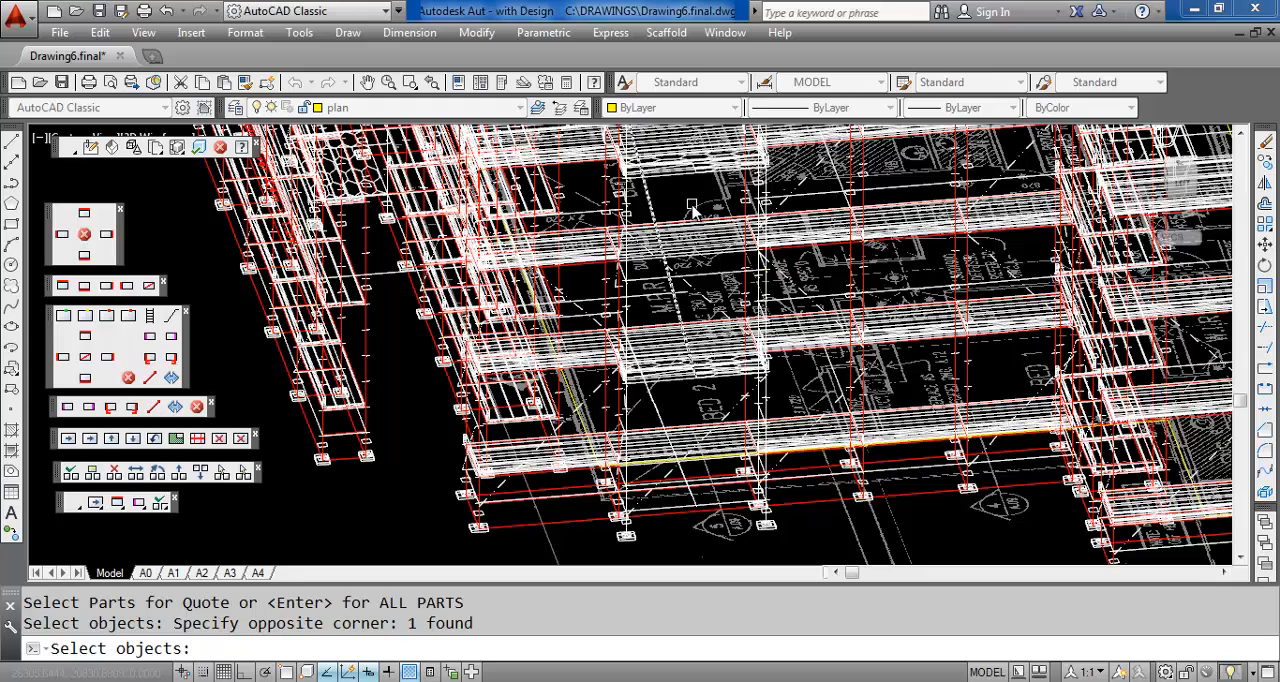
key(Return)
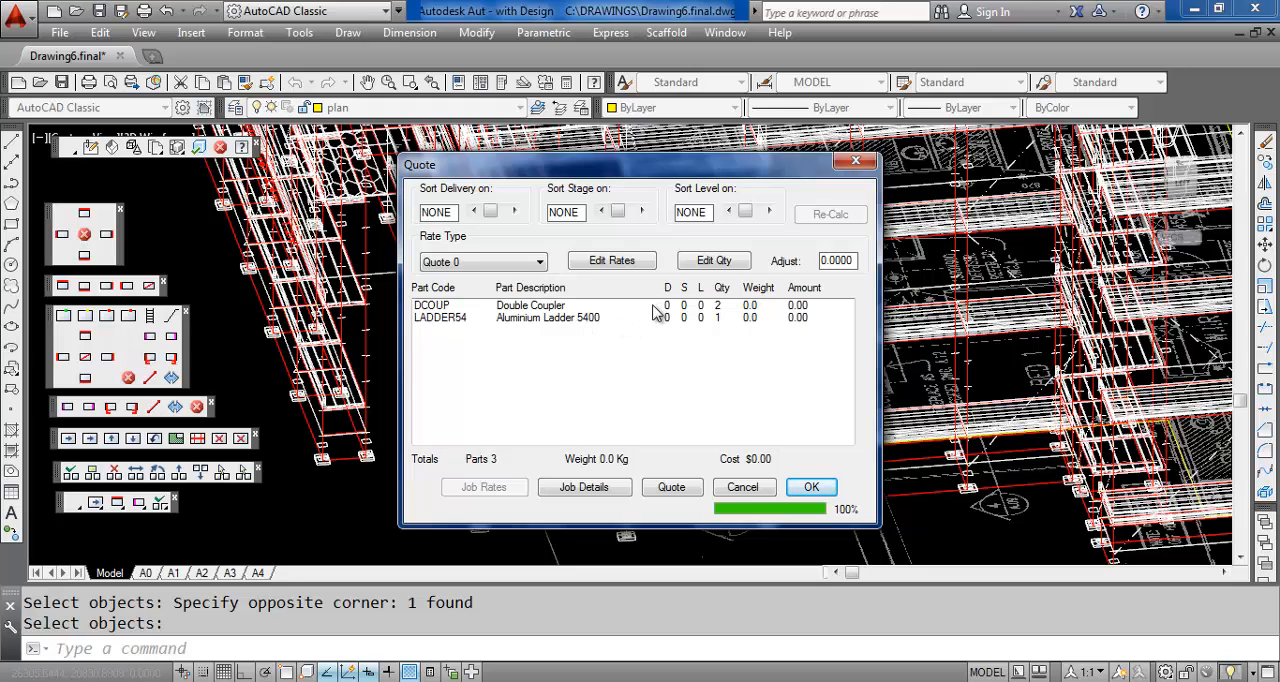
click(749, 491)
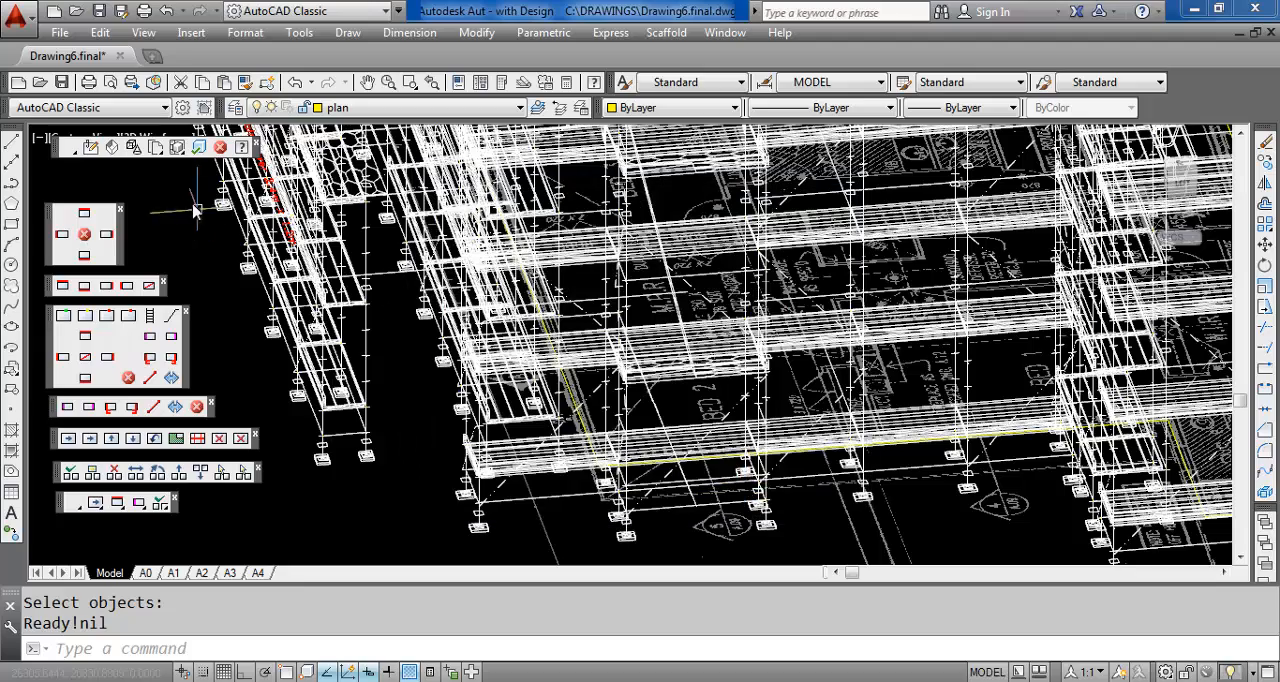
Generate a quote for only the lowest ladder, between the ground and the platform outside BED 2, and cancel it after review
click(155, 147)
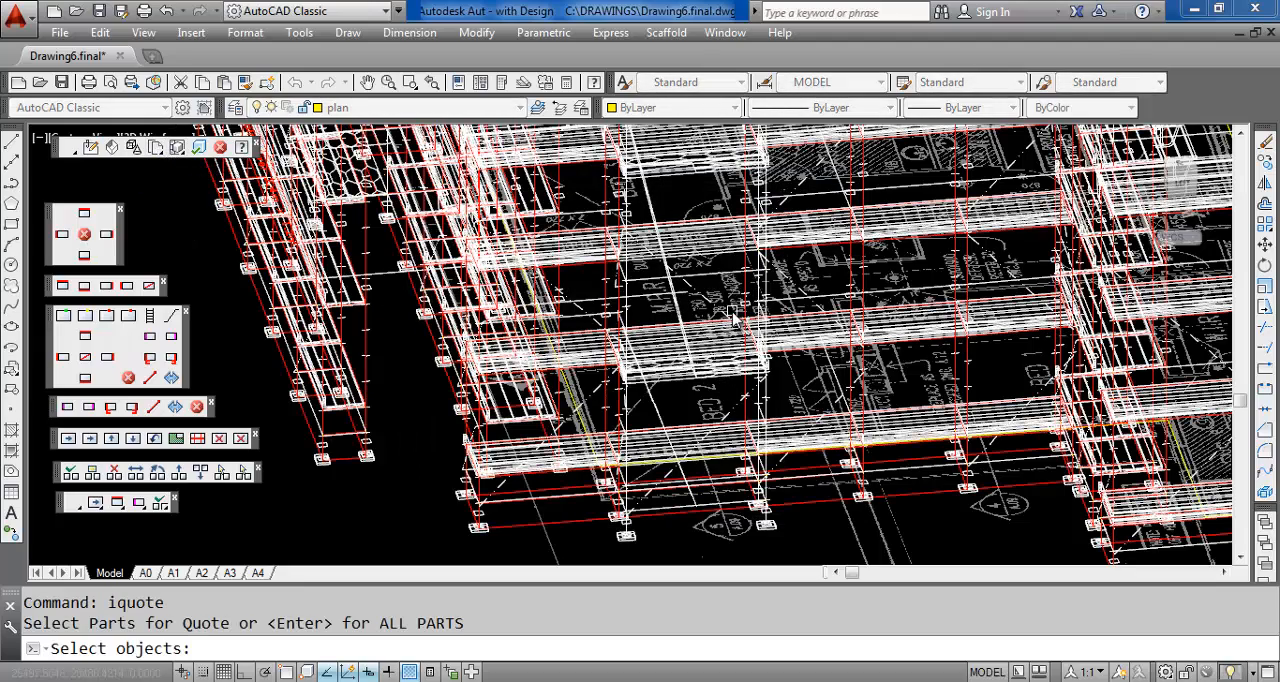
shift+middle_drag(733, 318, 674, 331)
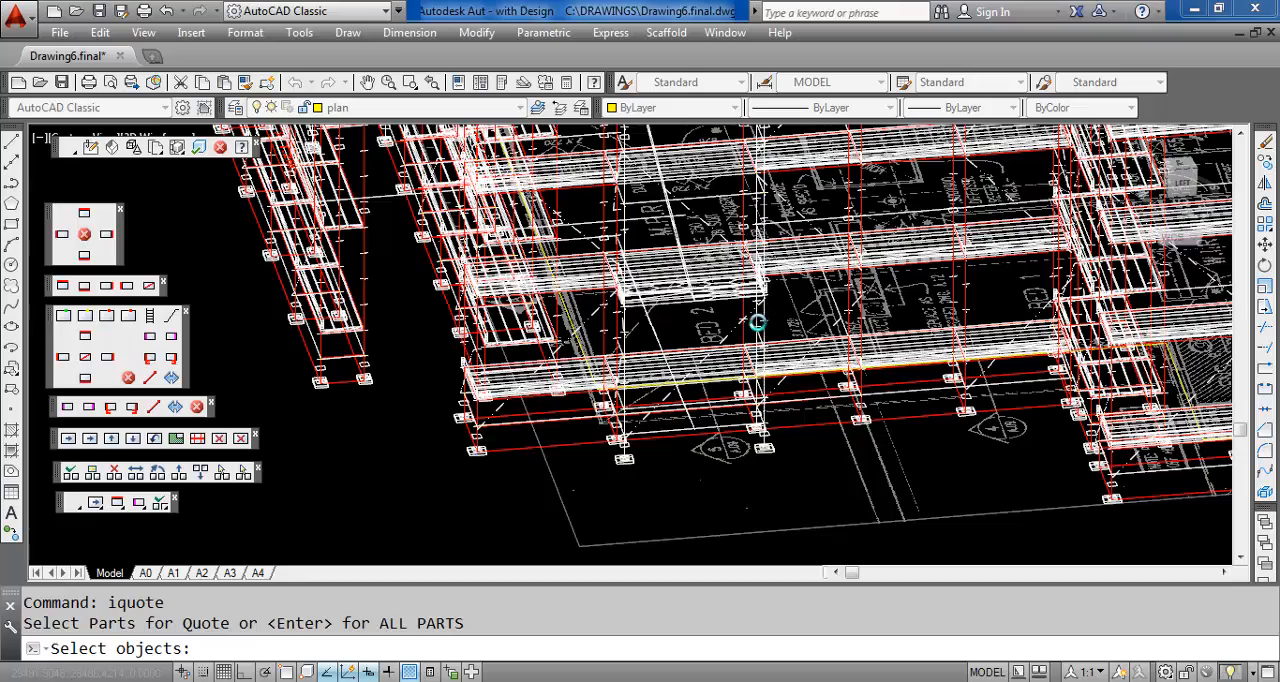
shift+middle_drag(757, 322, 630, 322)
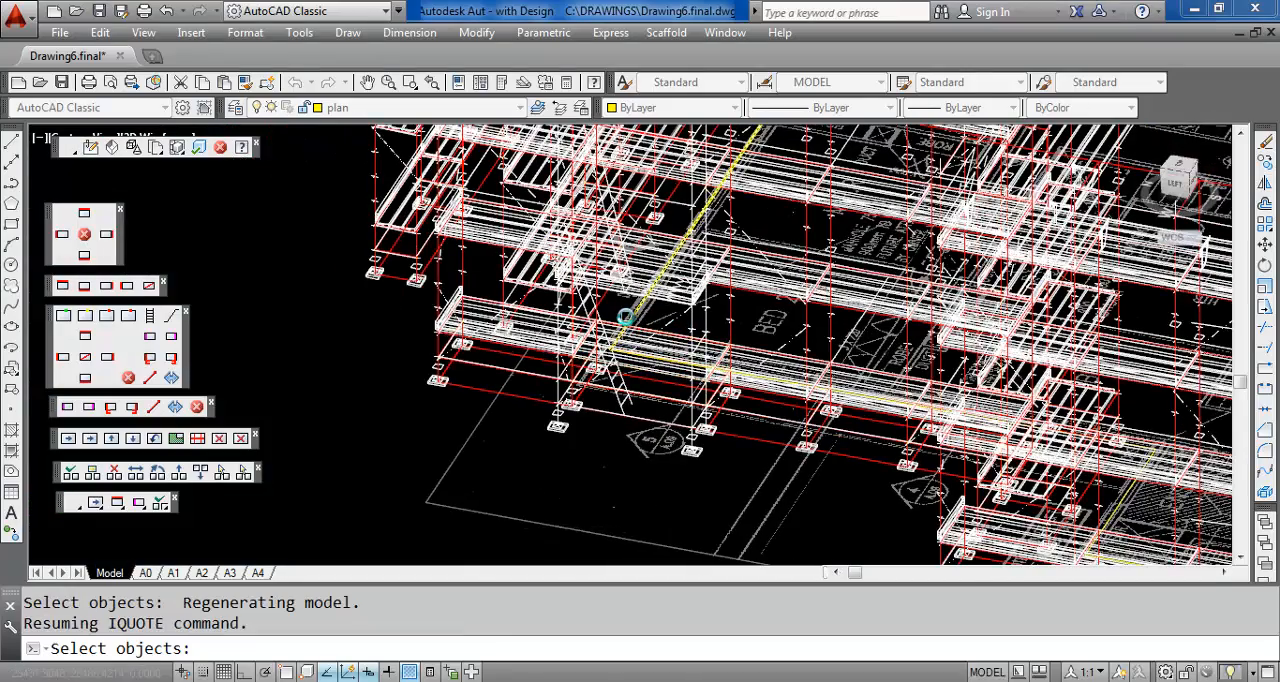
scroll(600, 312, up, 3)
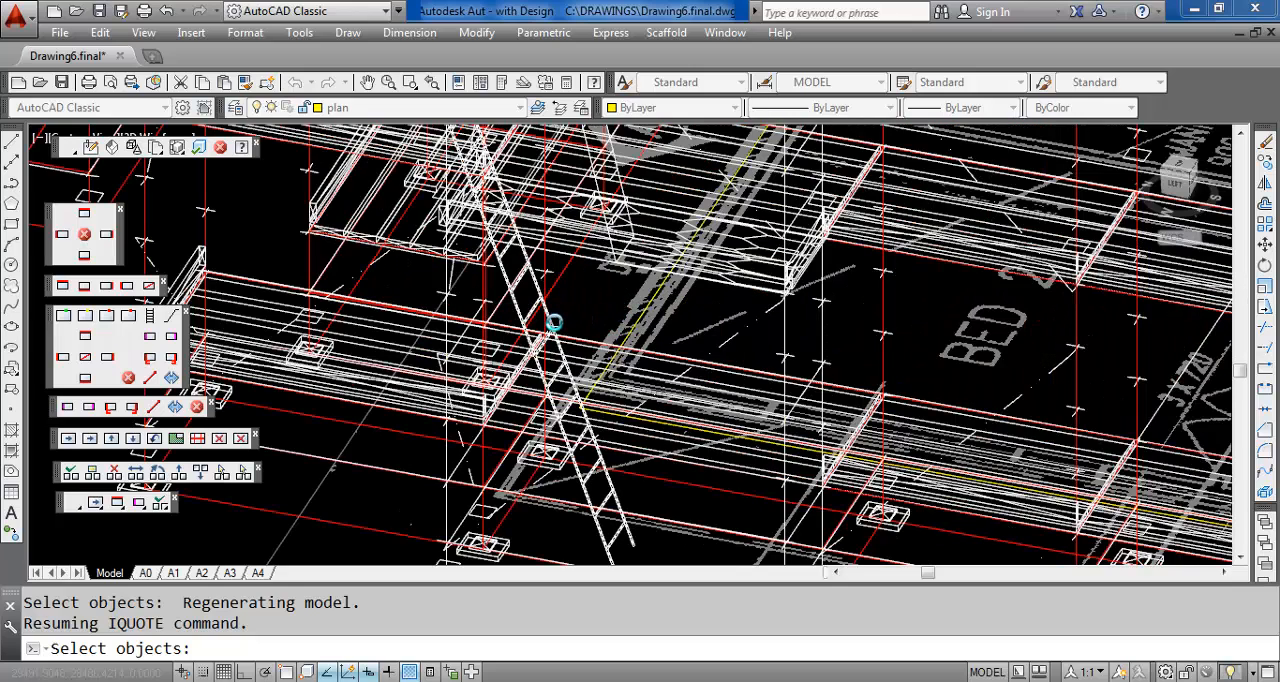
click(556, 322)
key(Return)
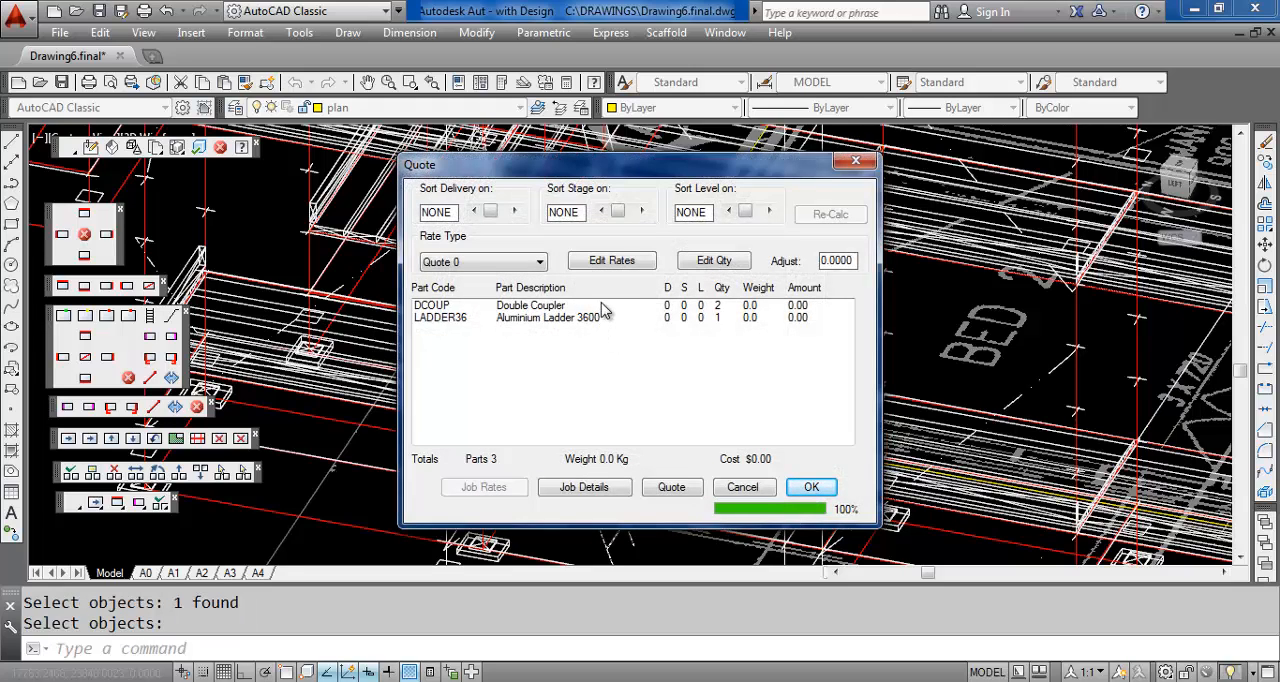
click(743, 488)
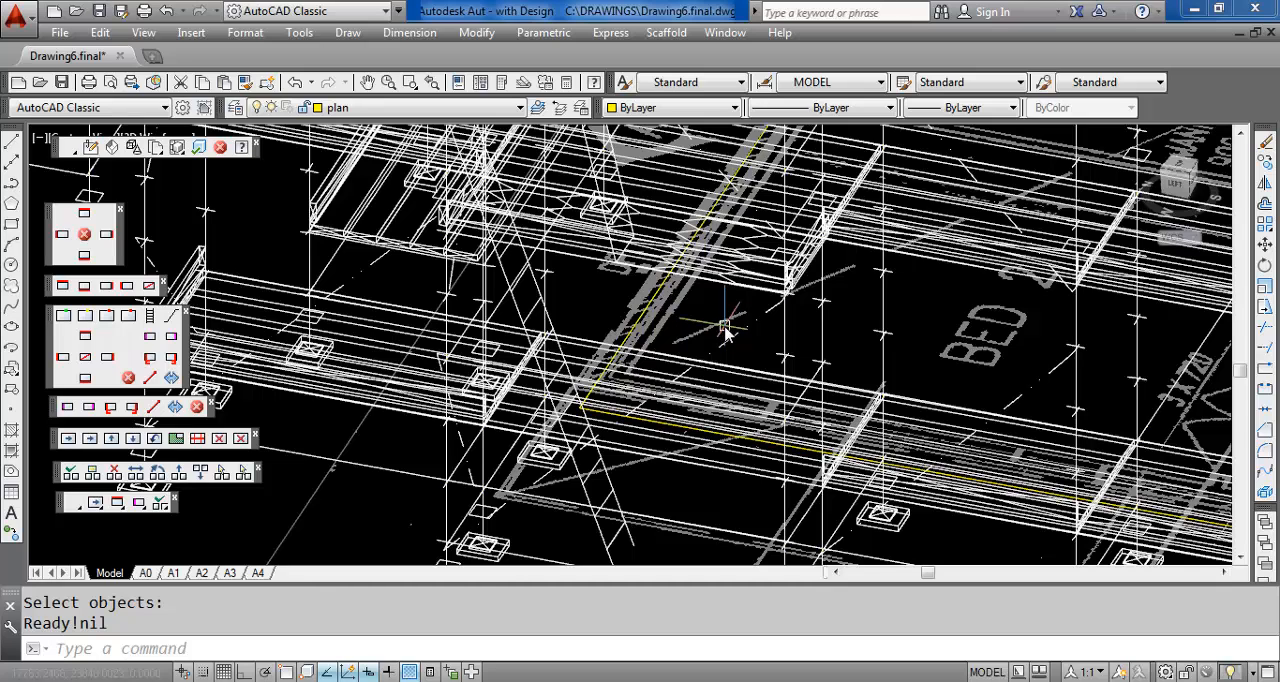
scroll(725, 333, down, 3)
scroll(725, 333, up, 2)
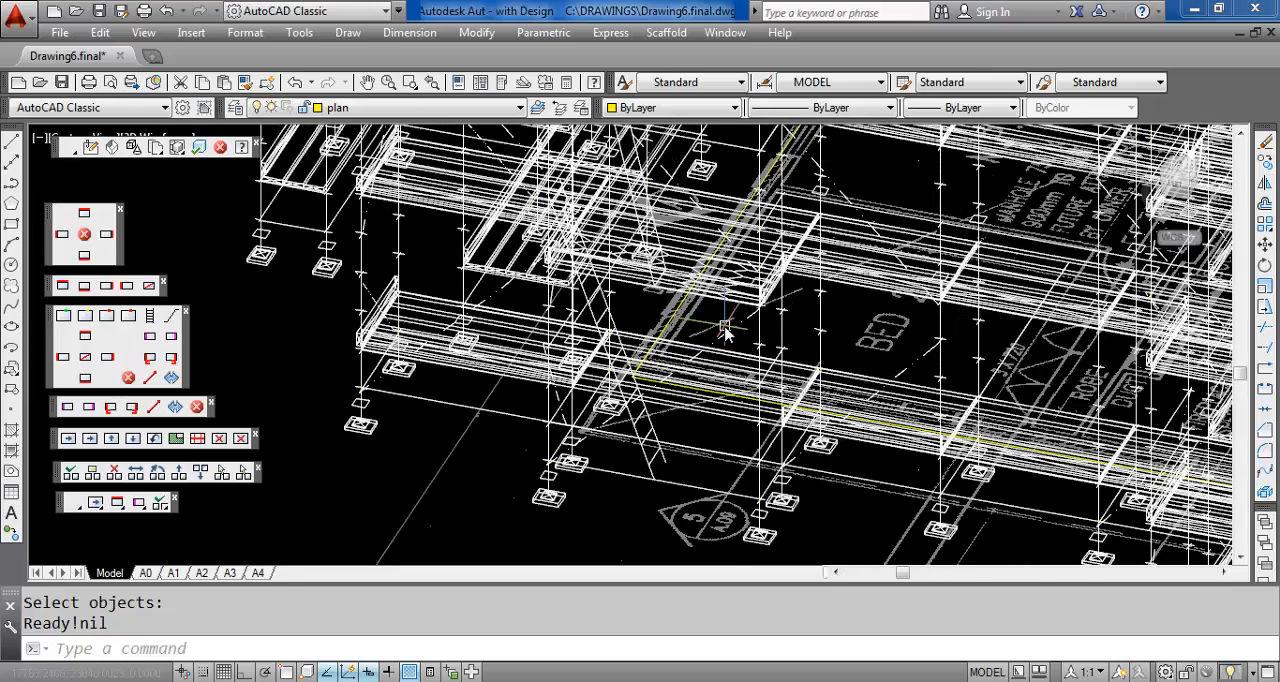
scroll(725, 333, down, 1)
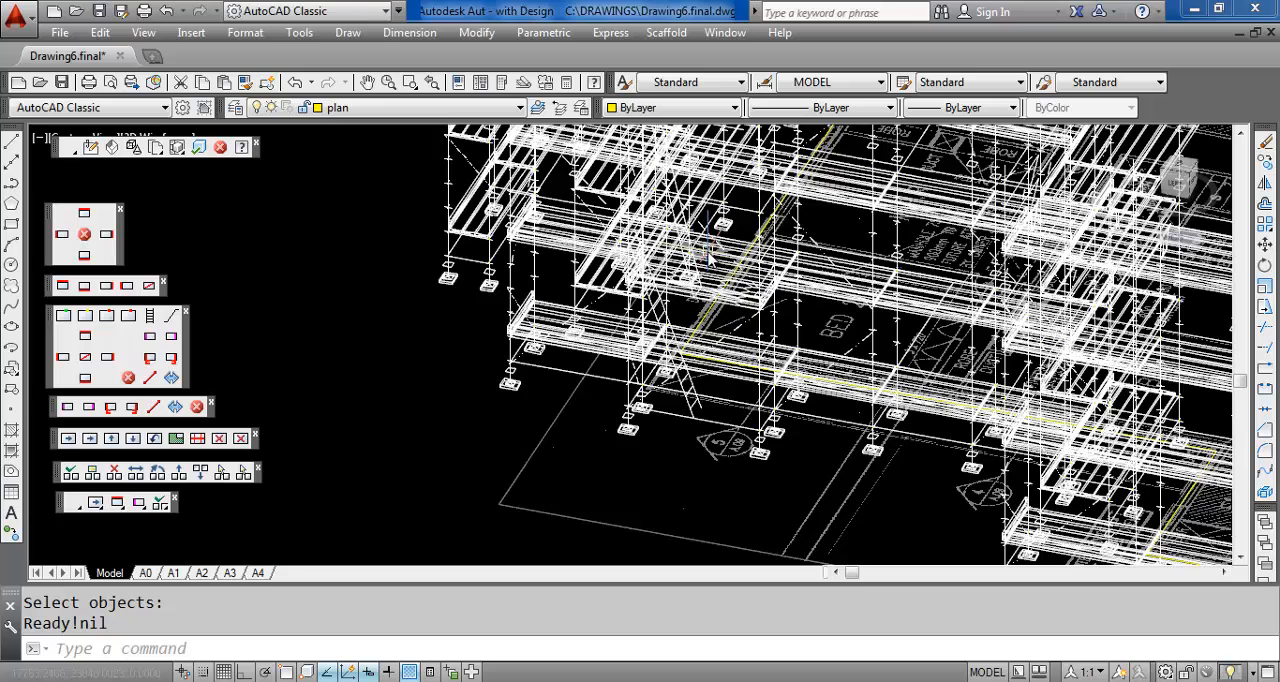
scroll(712, 270, down, 1)
scroll(733, 325, down, 1)
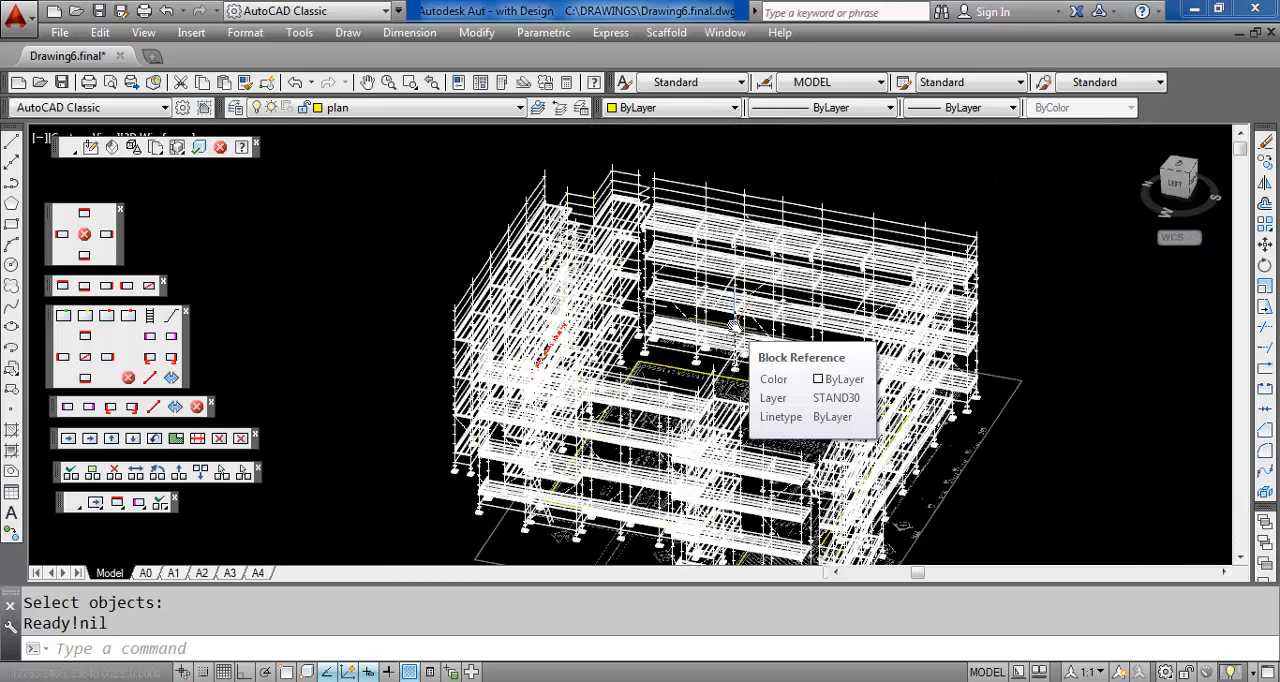